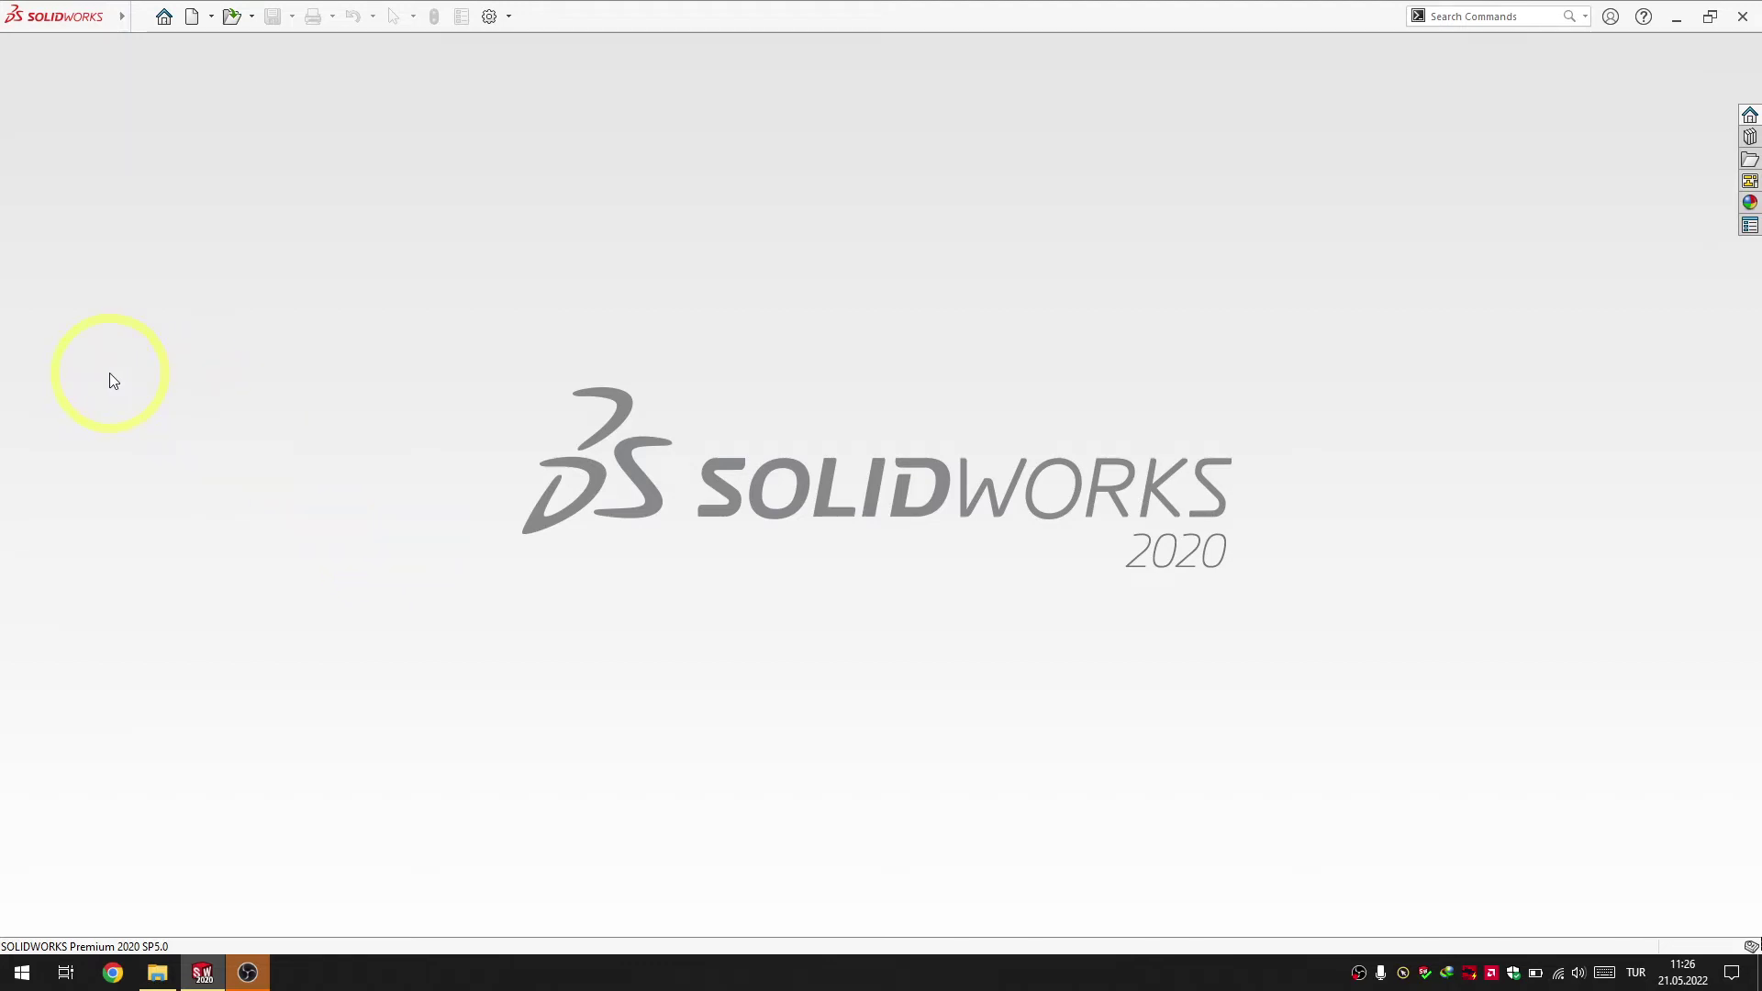
Create a new SOLIDWORKS part document (Part3)
click(191, 16)
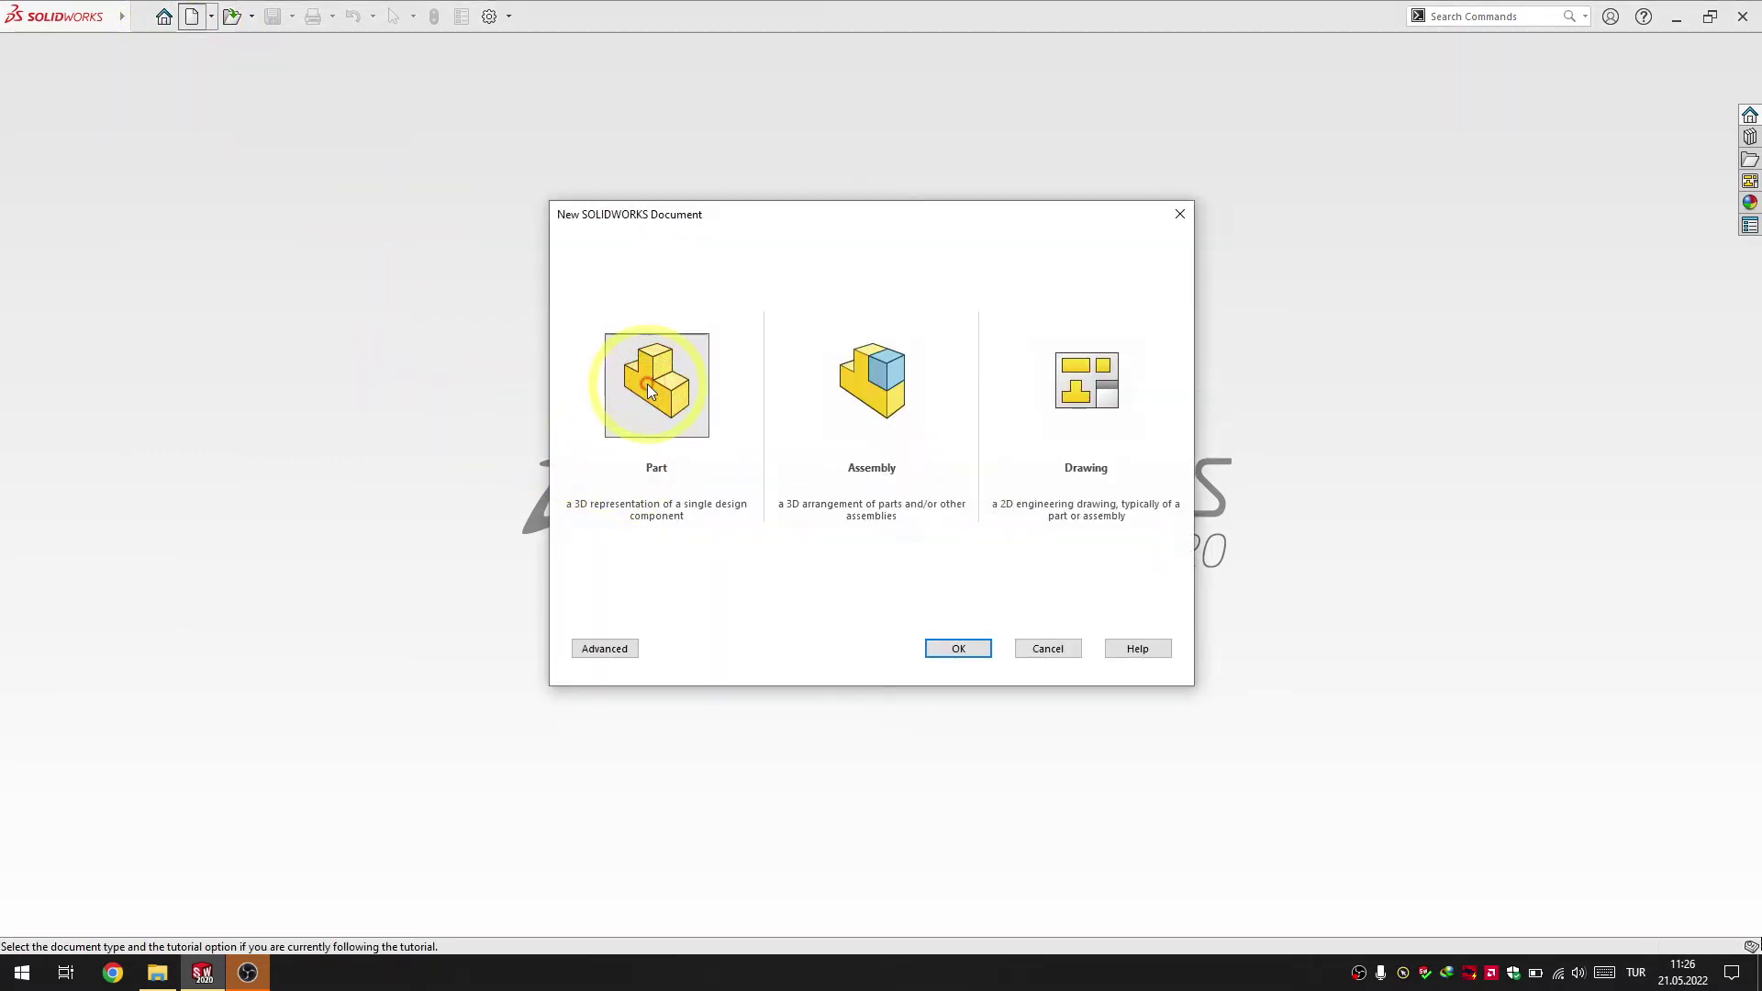
double_click(647, 384)
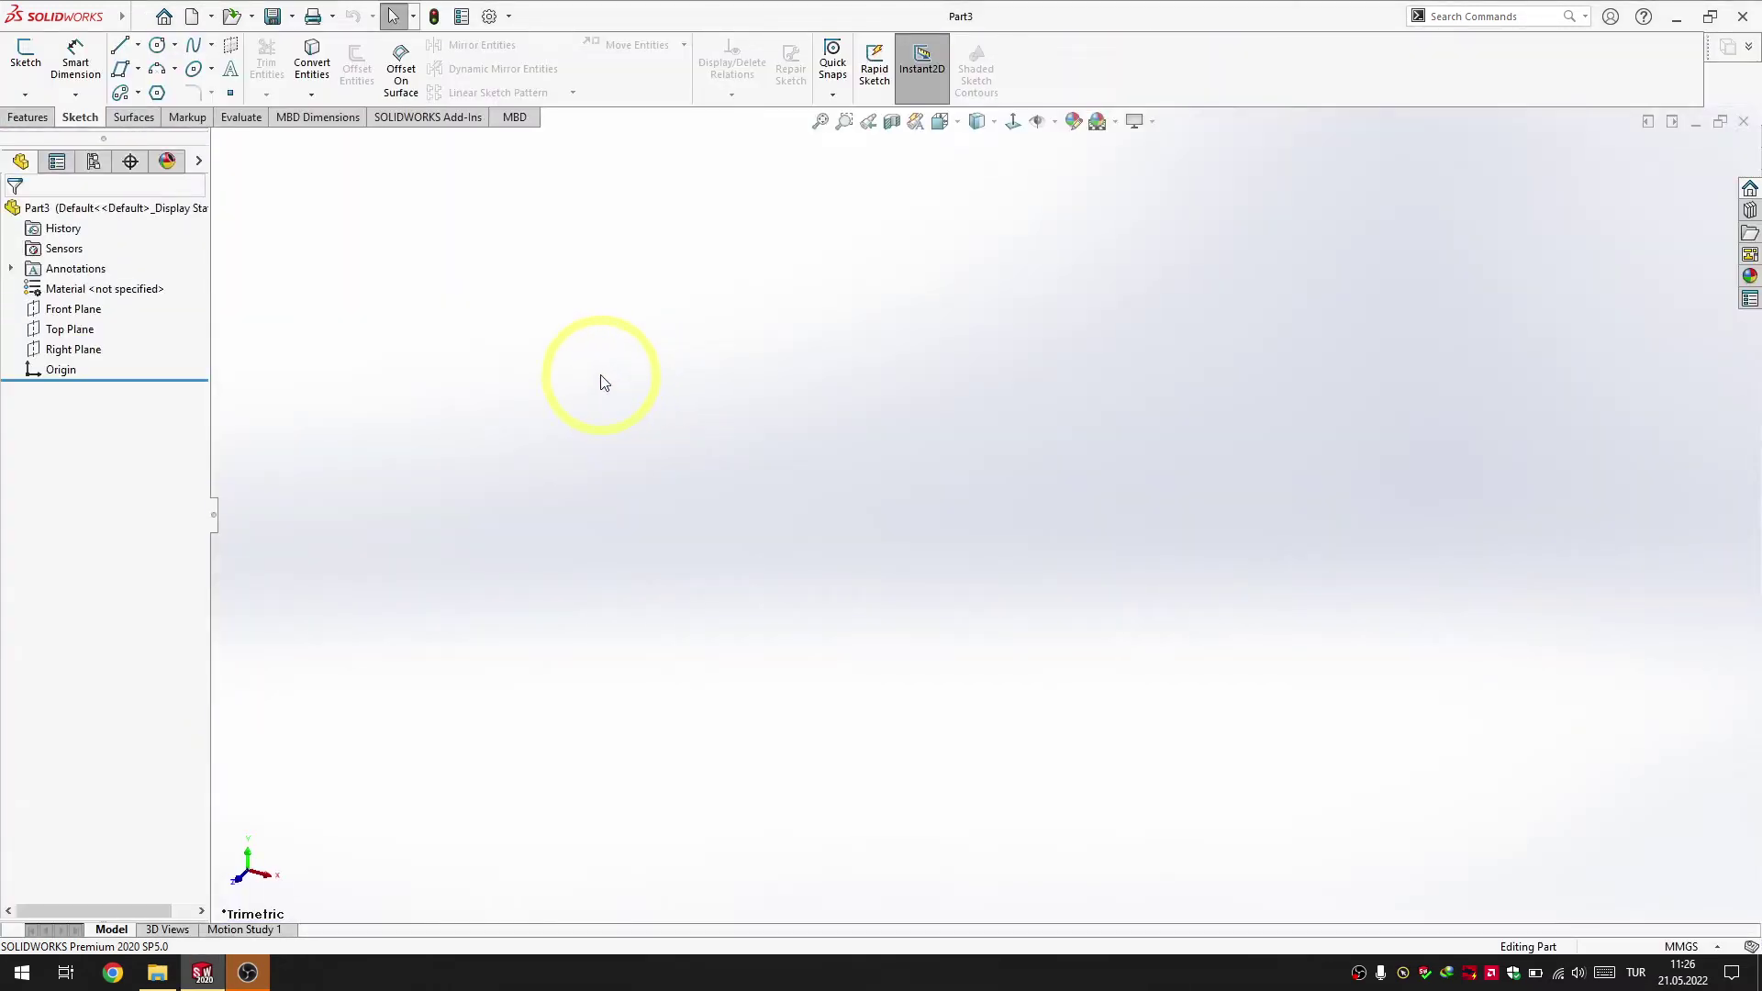
Start Sketch1 on the Front Plane
click(81, 317)
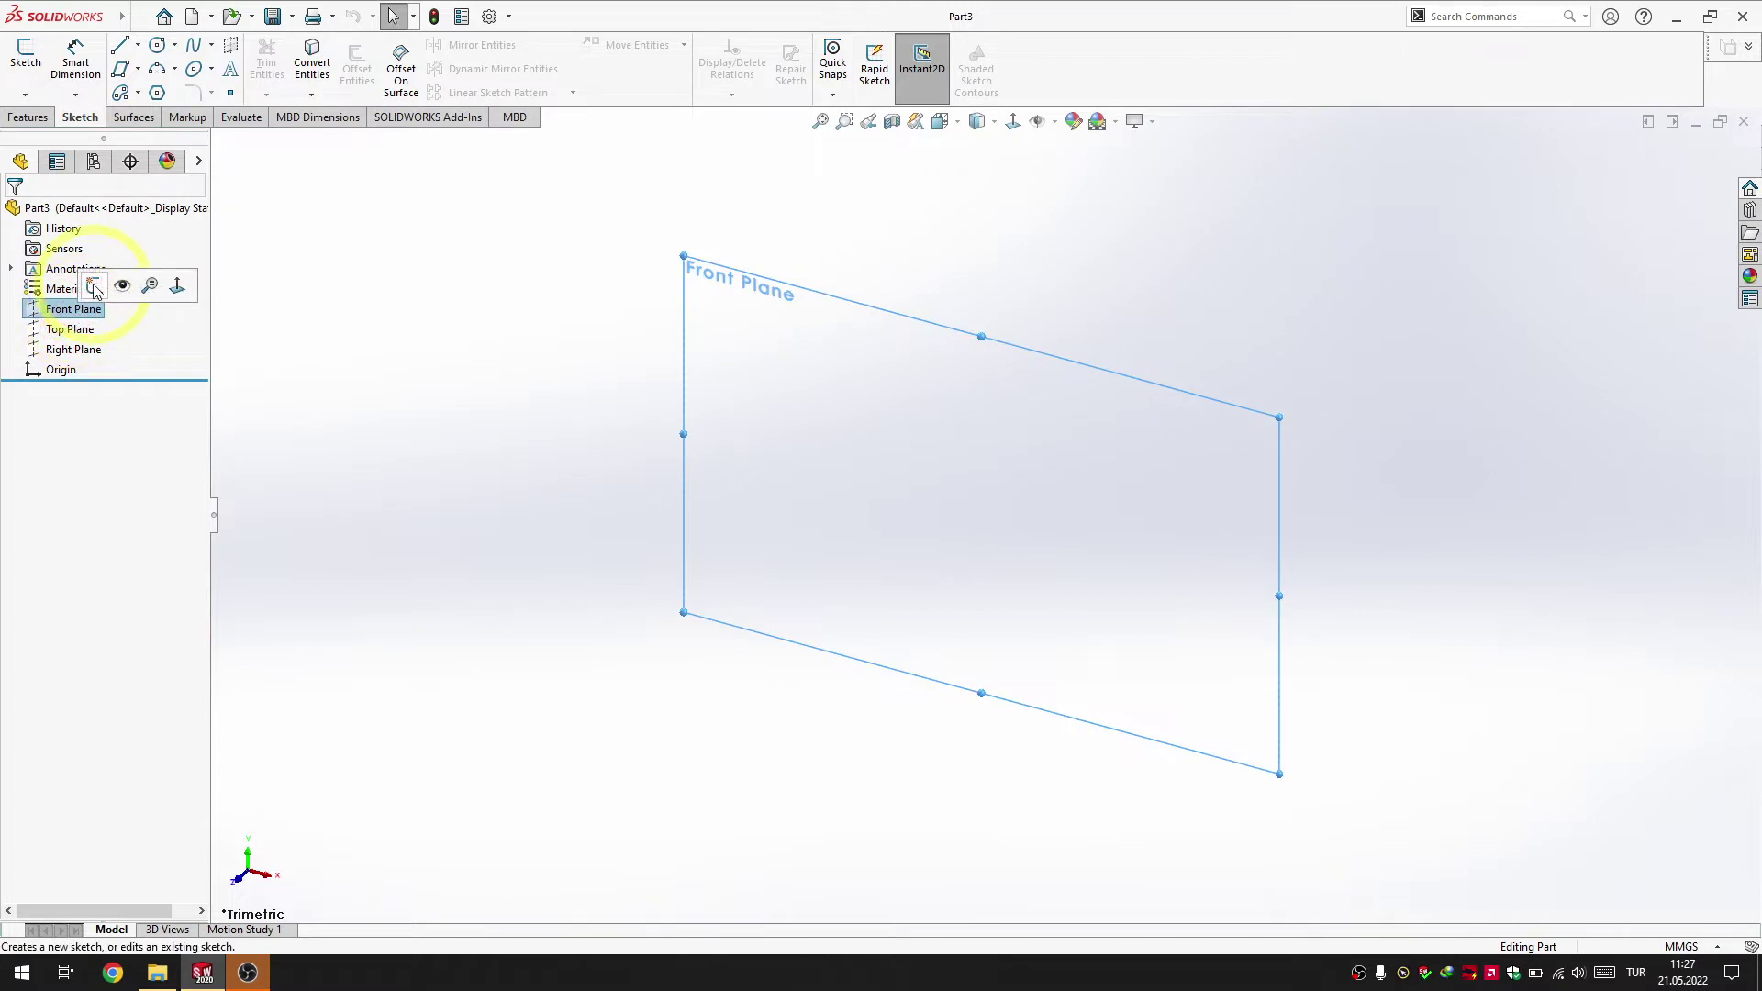
click(96, 288)
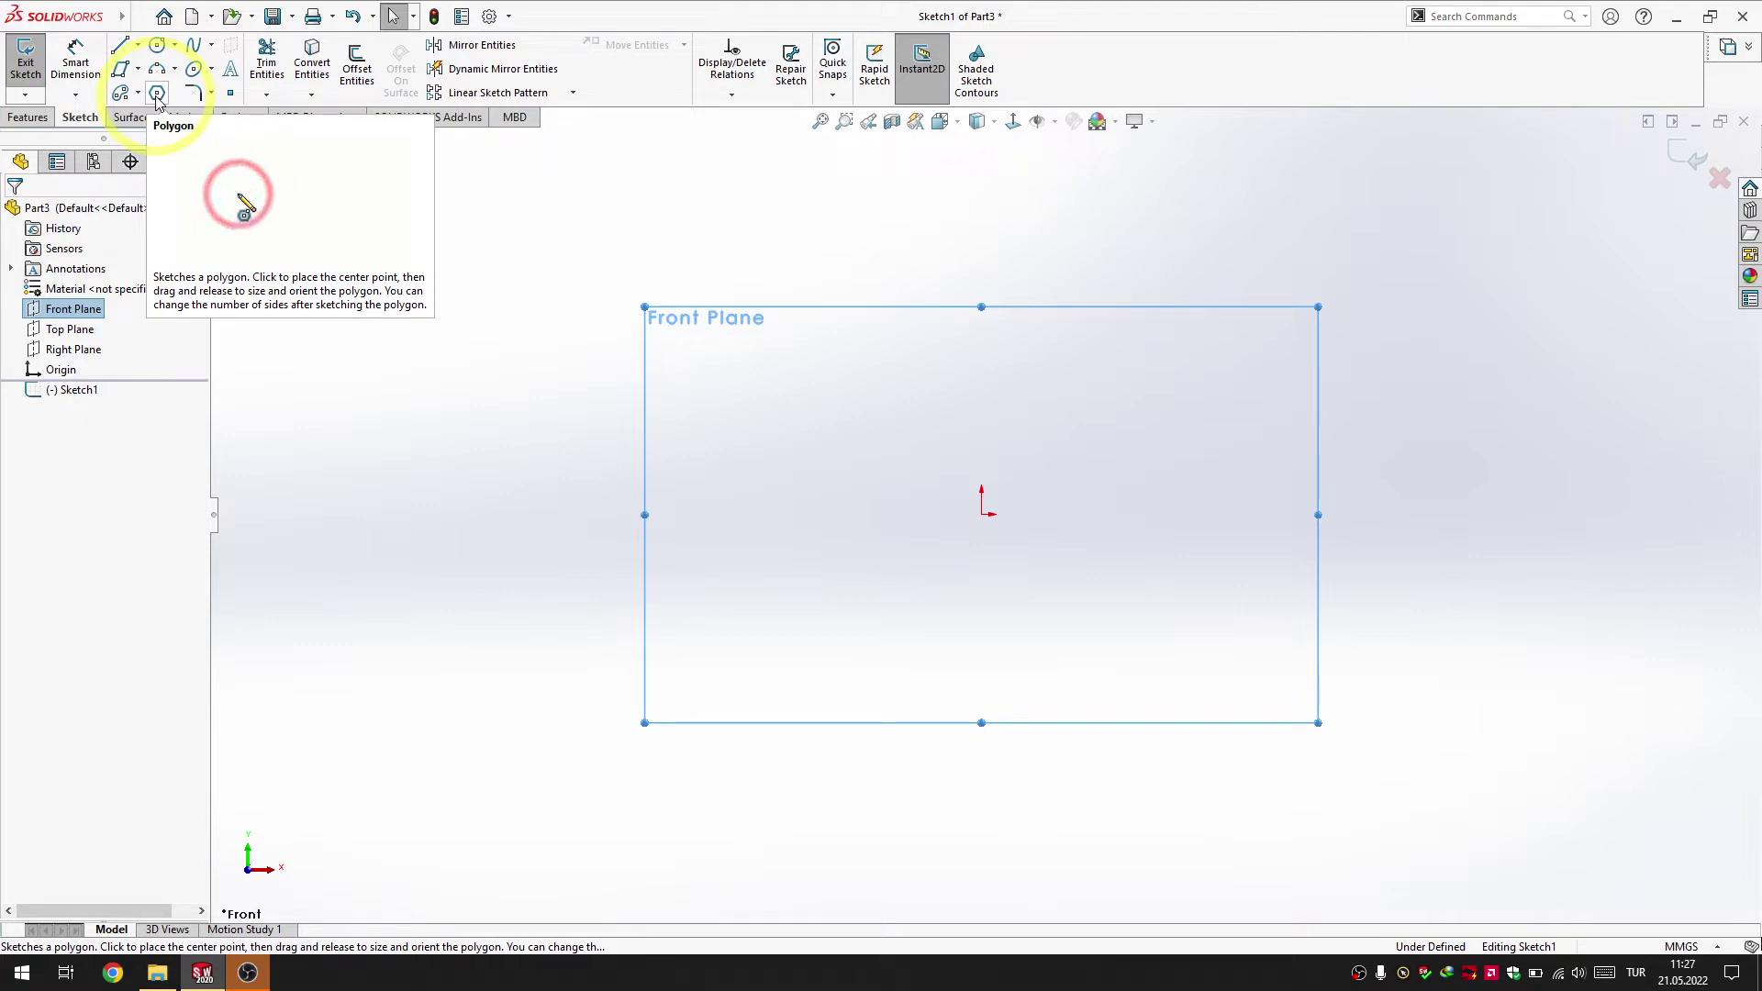
Activate the Polygon tool with its number of sides set to 3
click(157, 95)
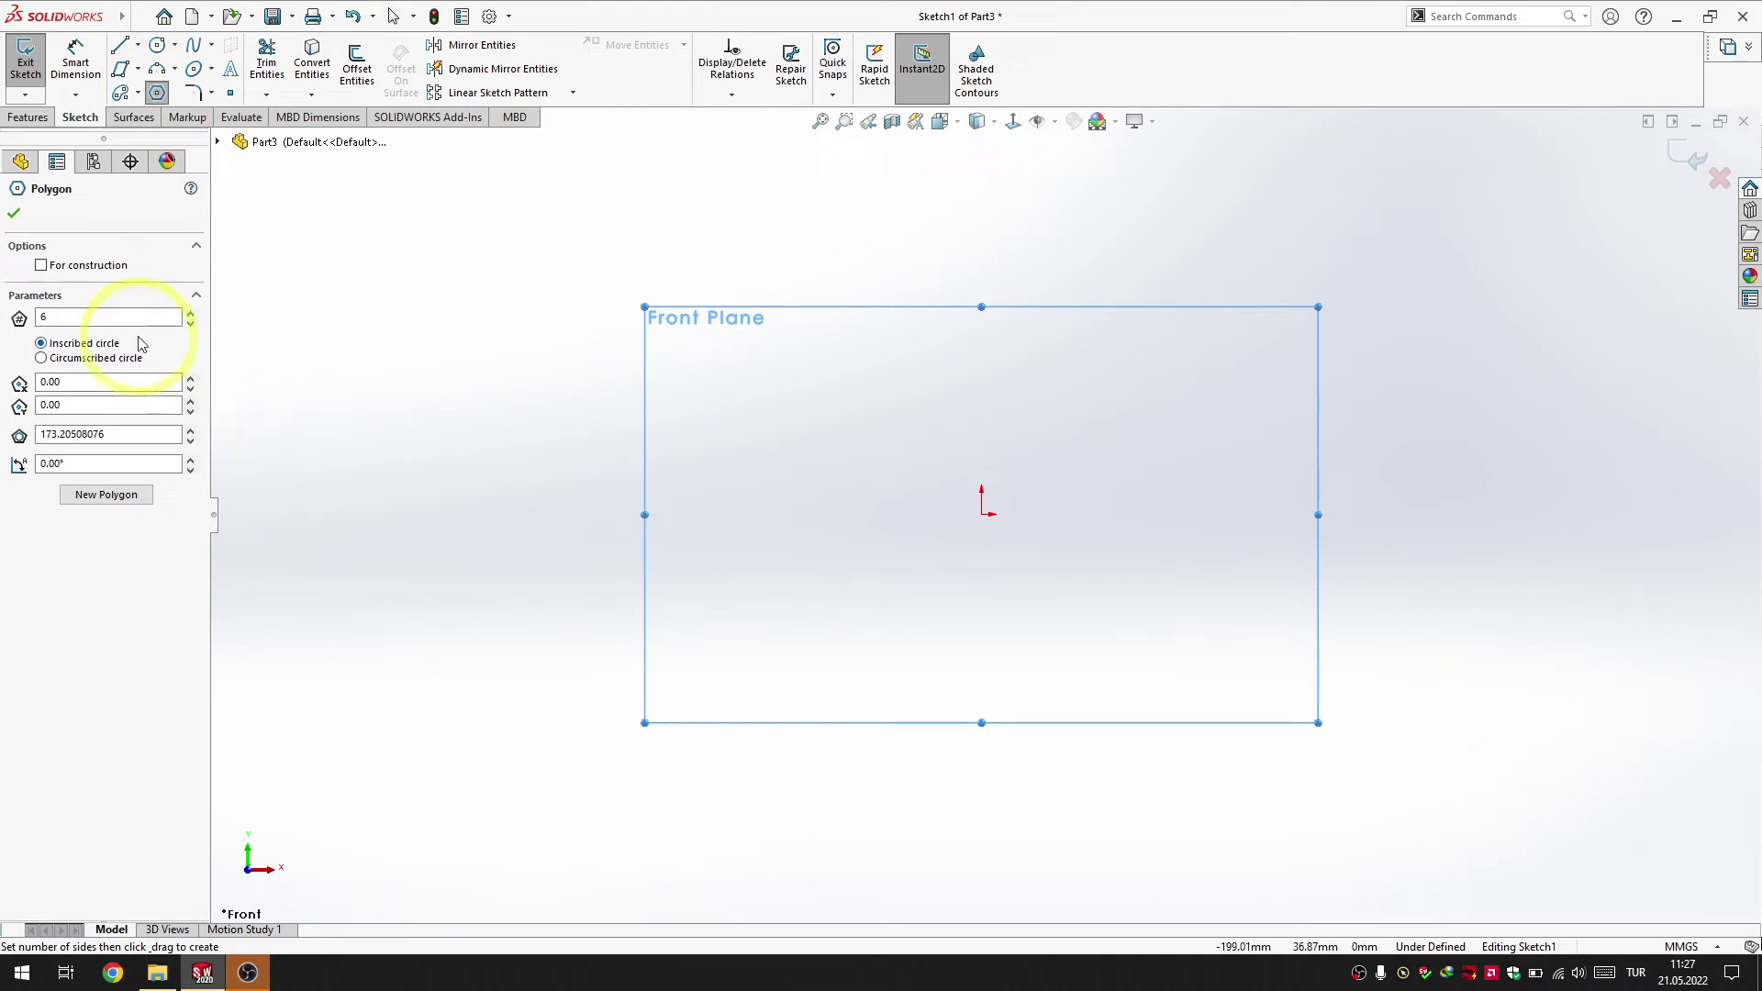
click(45, 317)
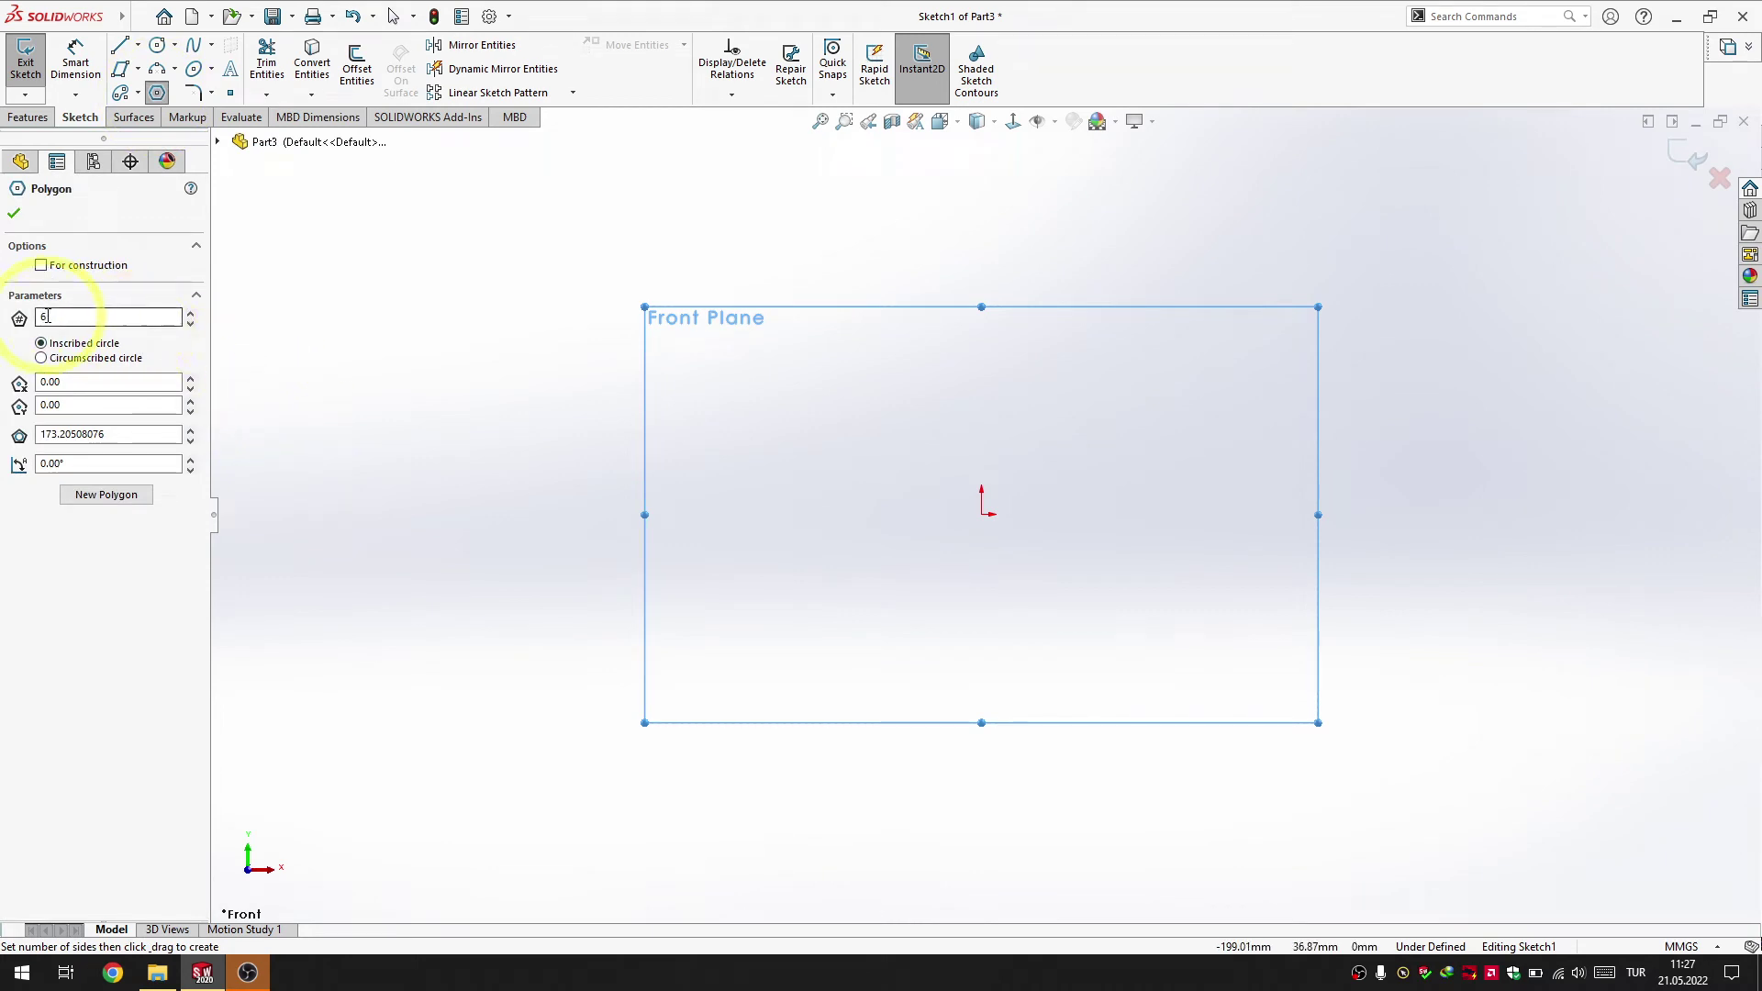
click(192, 325)
click(193, 327)
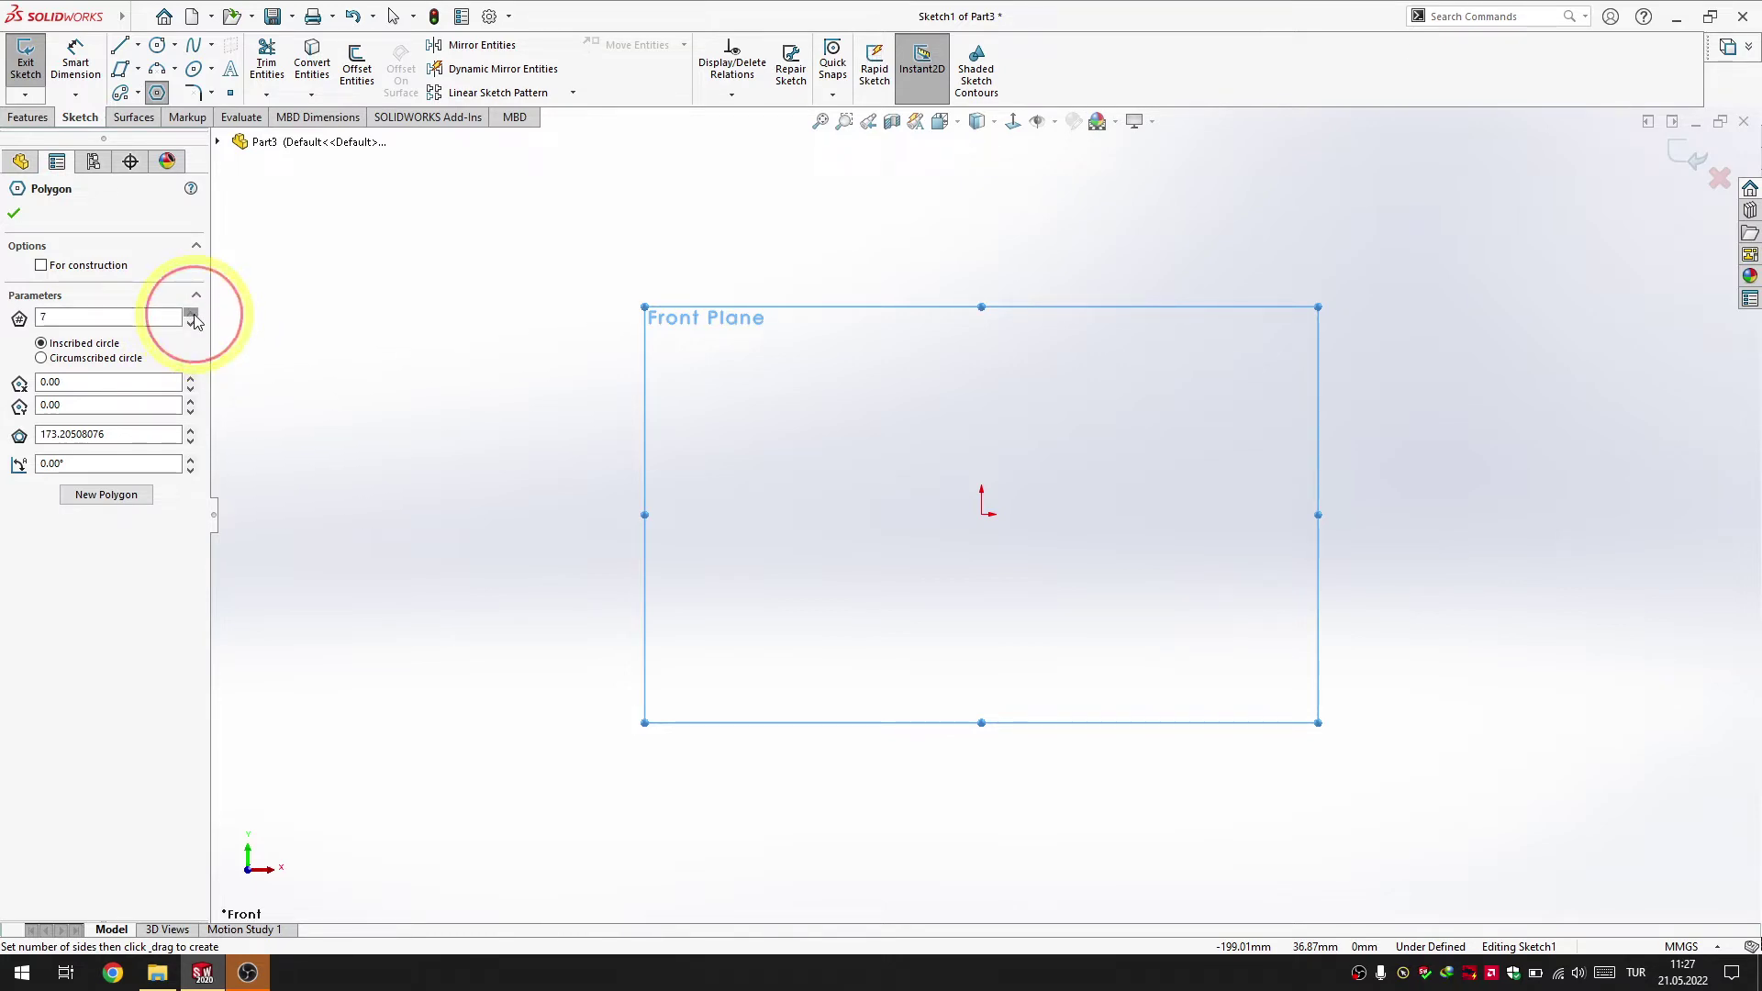
click(192, 315)
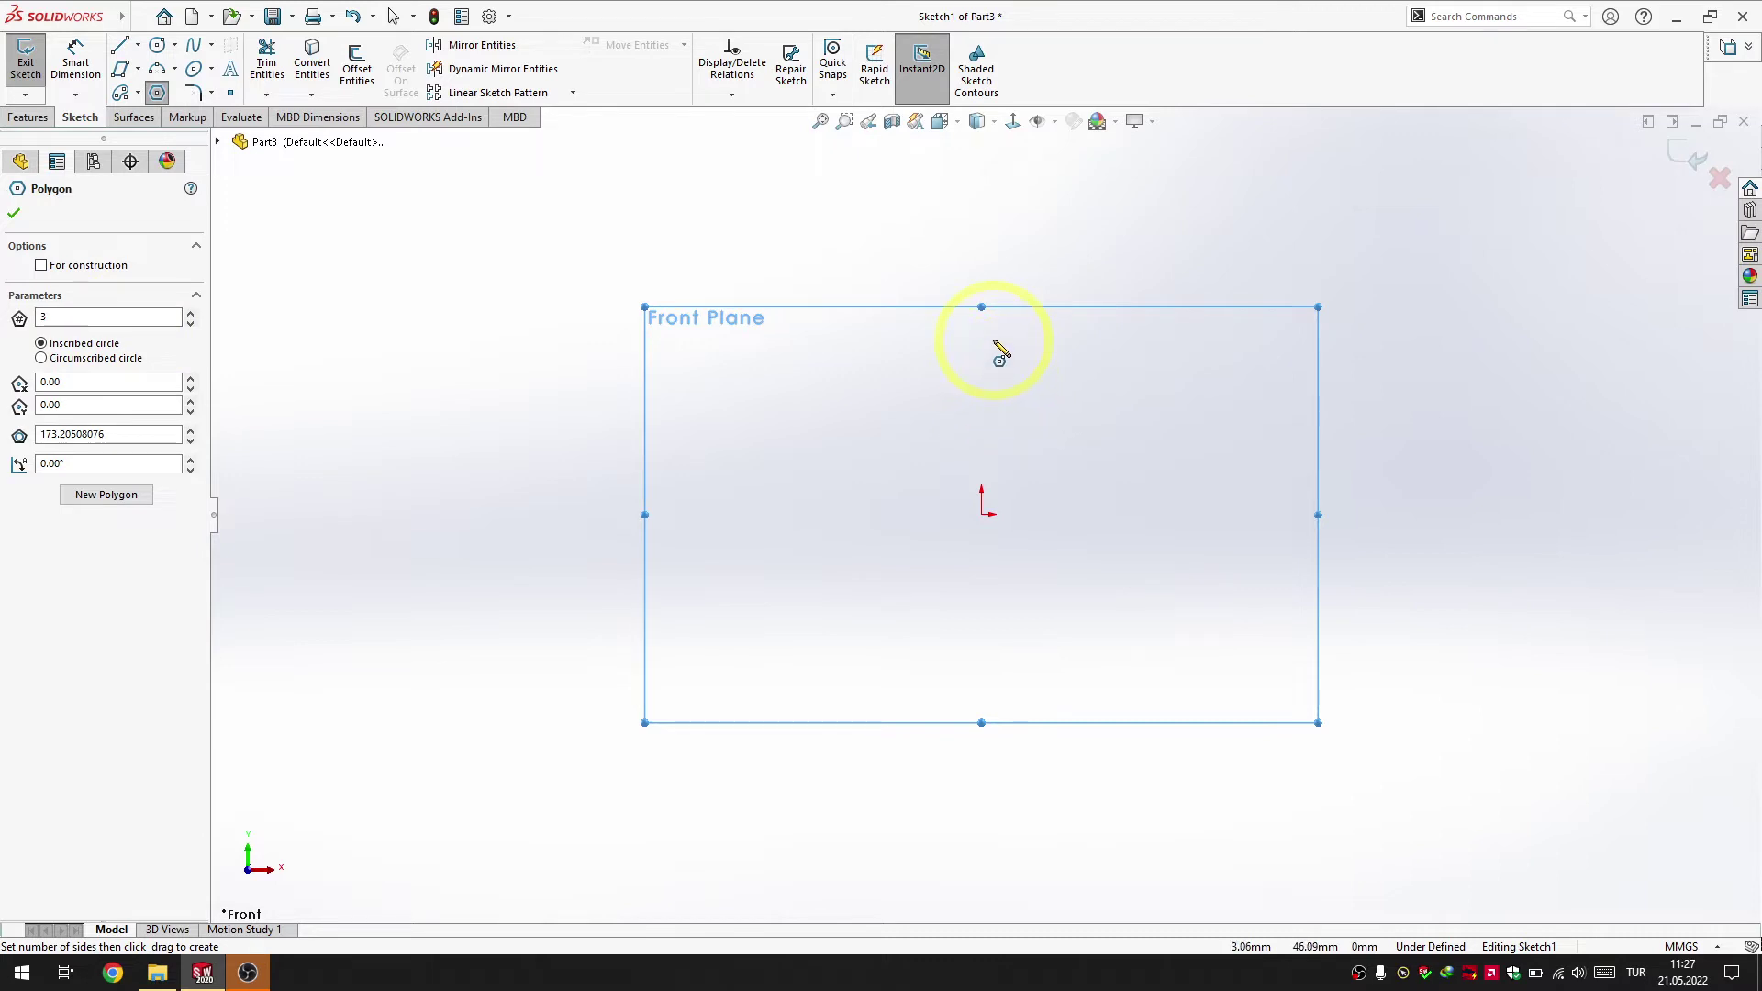
Draw a triangle above the origin, defined by a circumscribed construction circle, and accept it
drag(996, 337, 808, 445)
scroll(984, 502, up, 3)
scroll(1101, 257, down, 2)
scroll(1023, 459, down, 2)
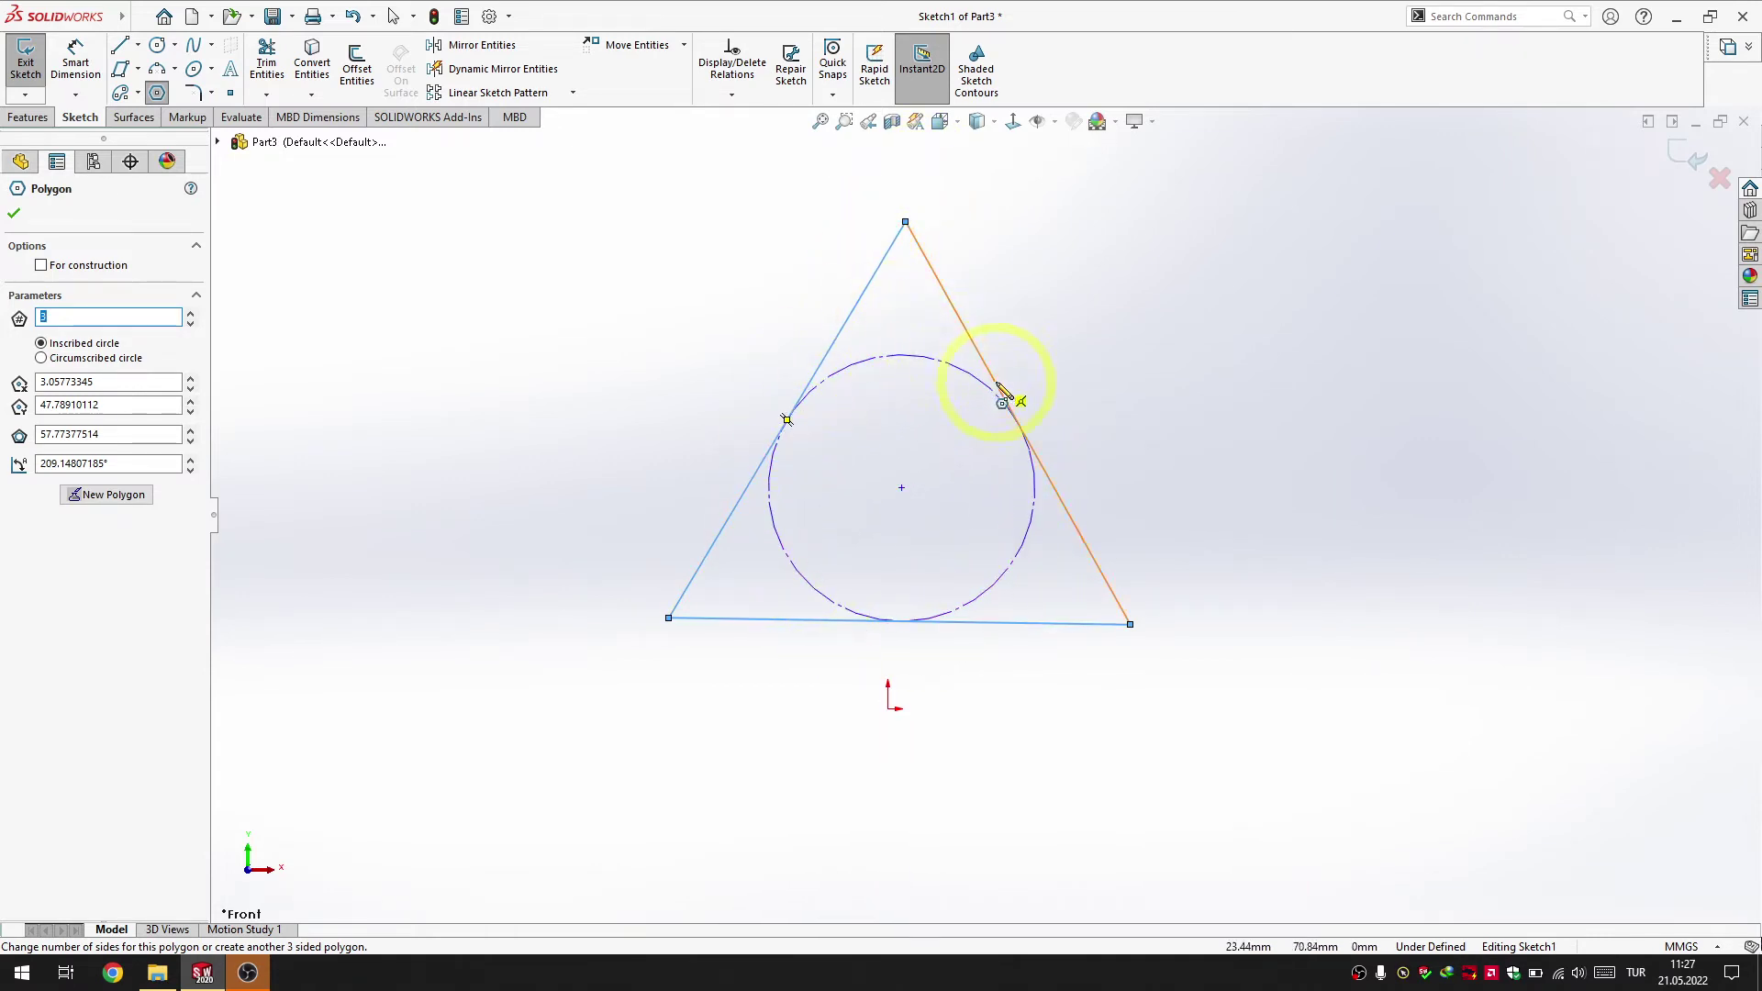
click(83, 360)
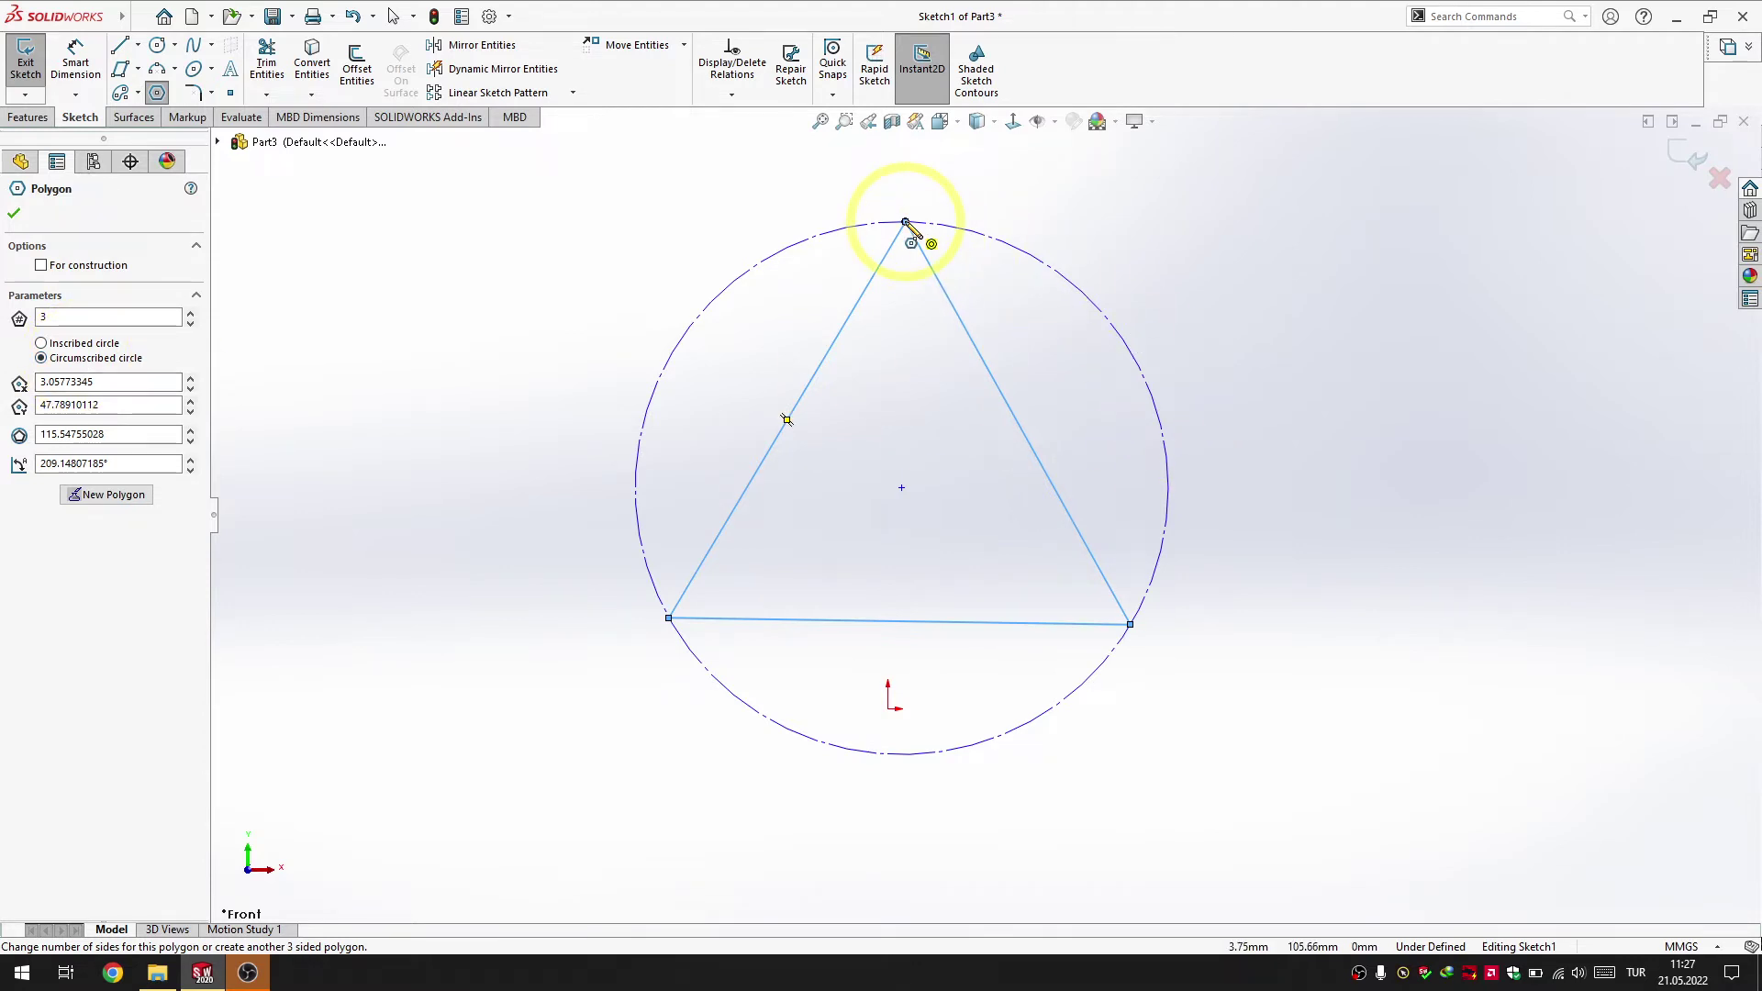
click(14, 213)
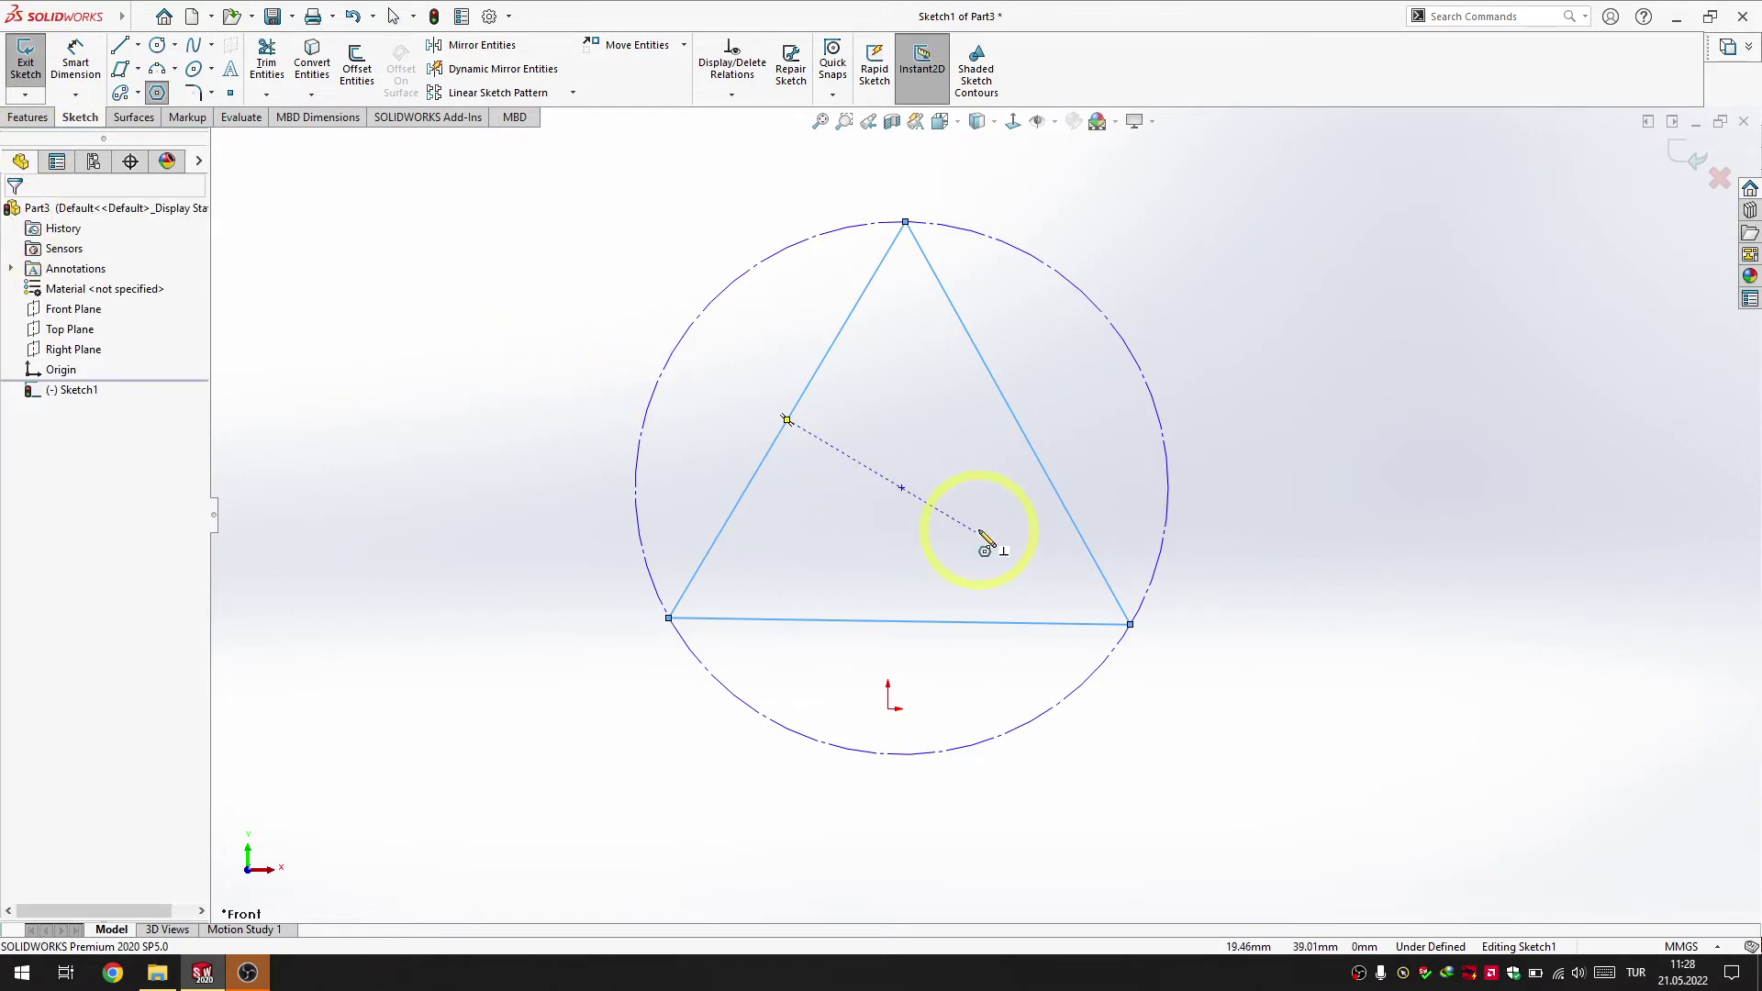
Give the triangle's bottom edge a horizontal relation (0.00°, 100.07 mm)
key(Escape)
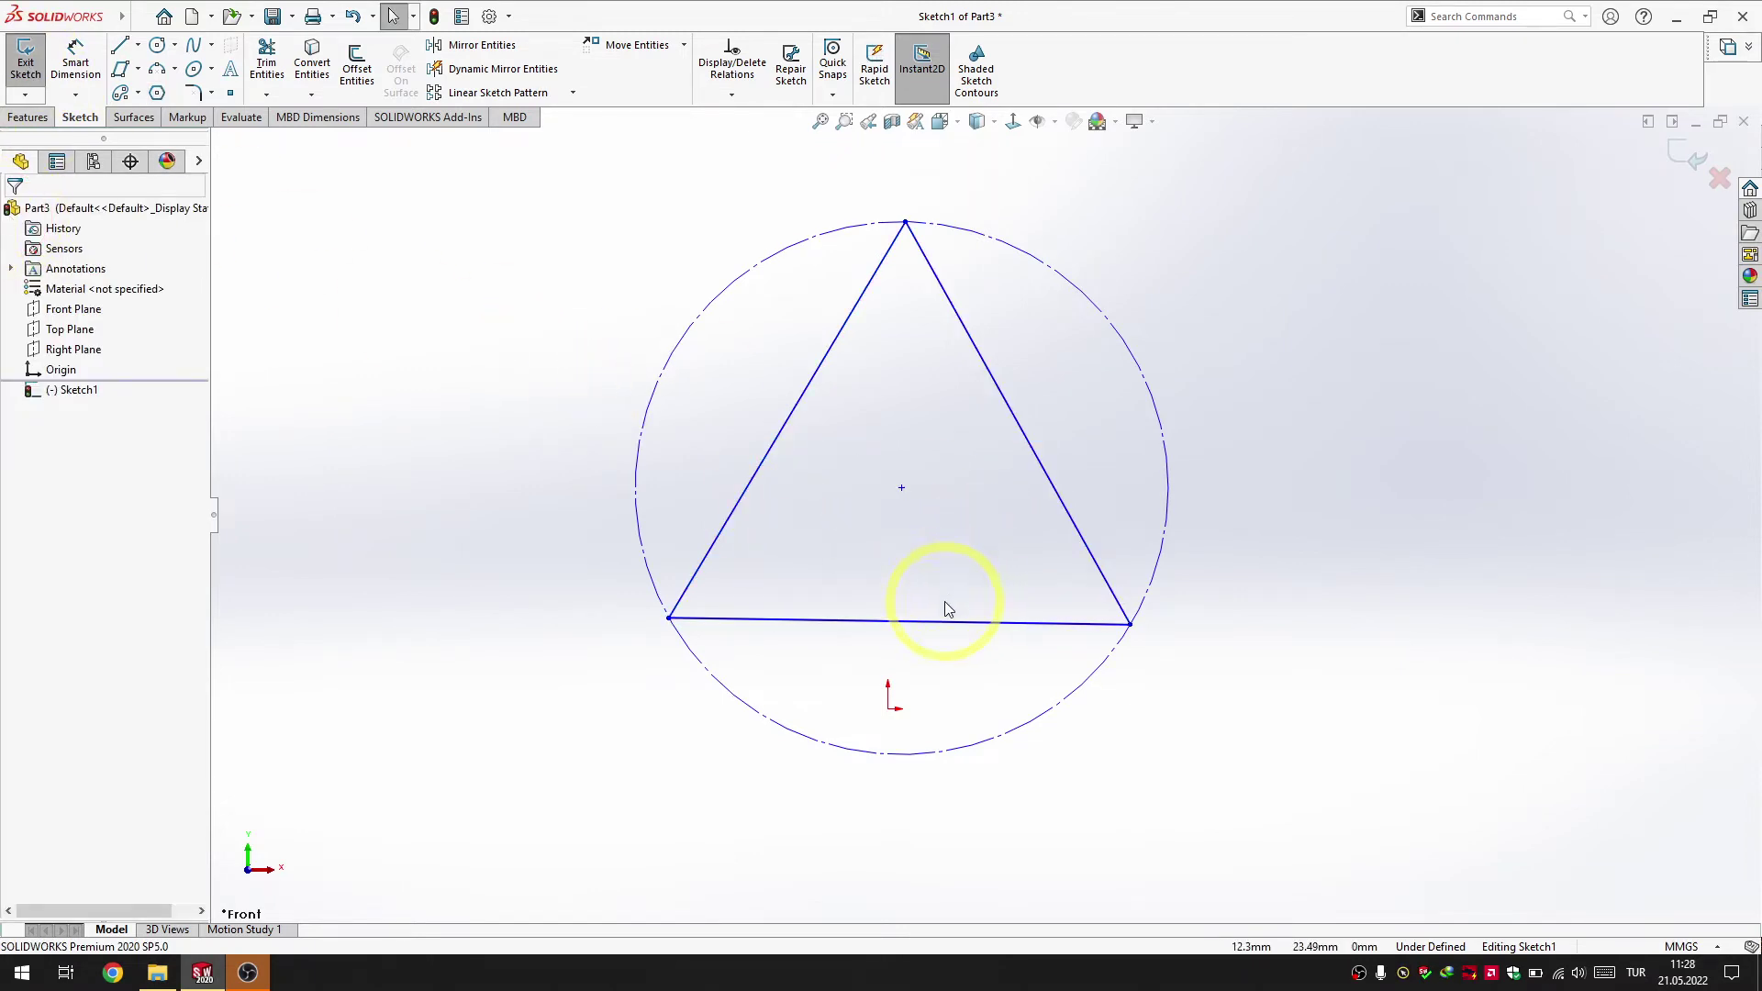
click(940, 628)
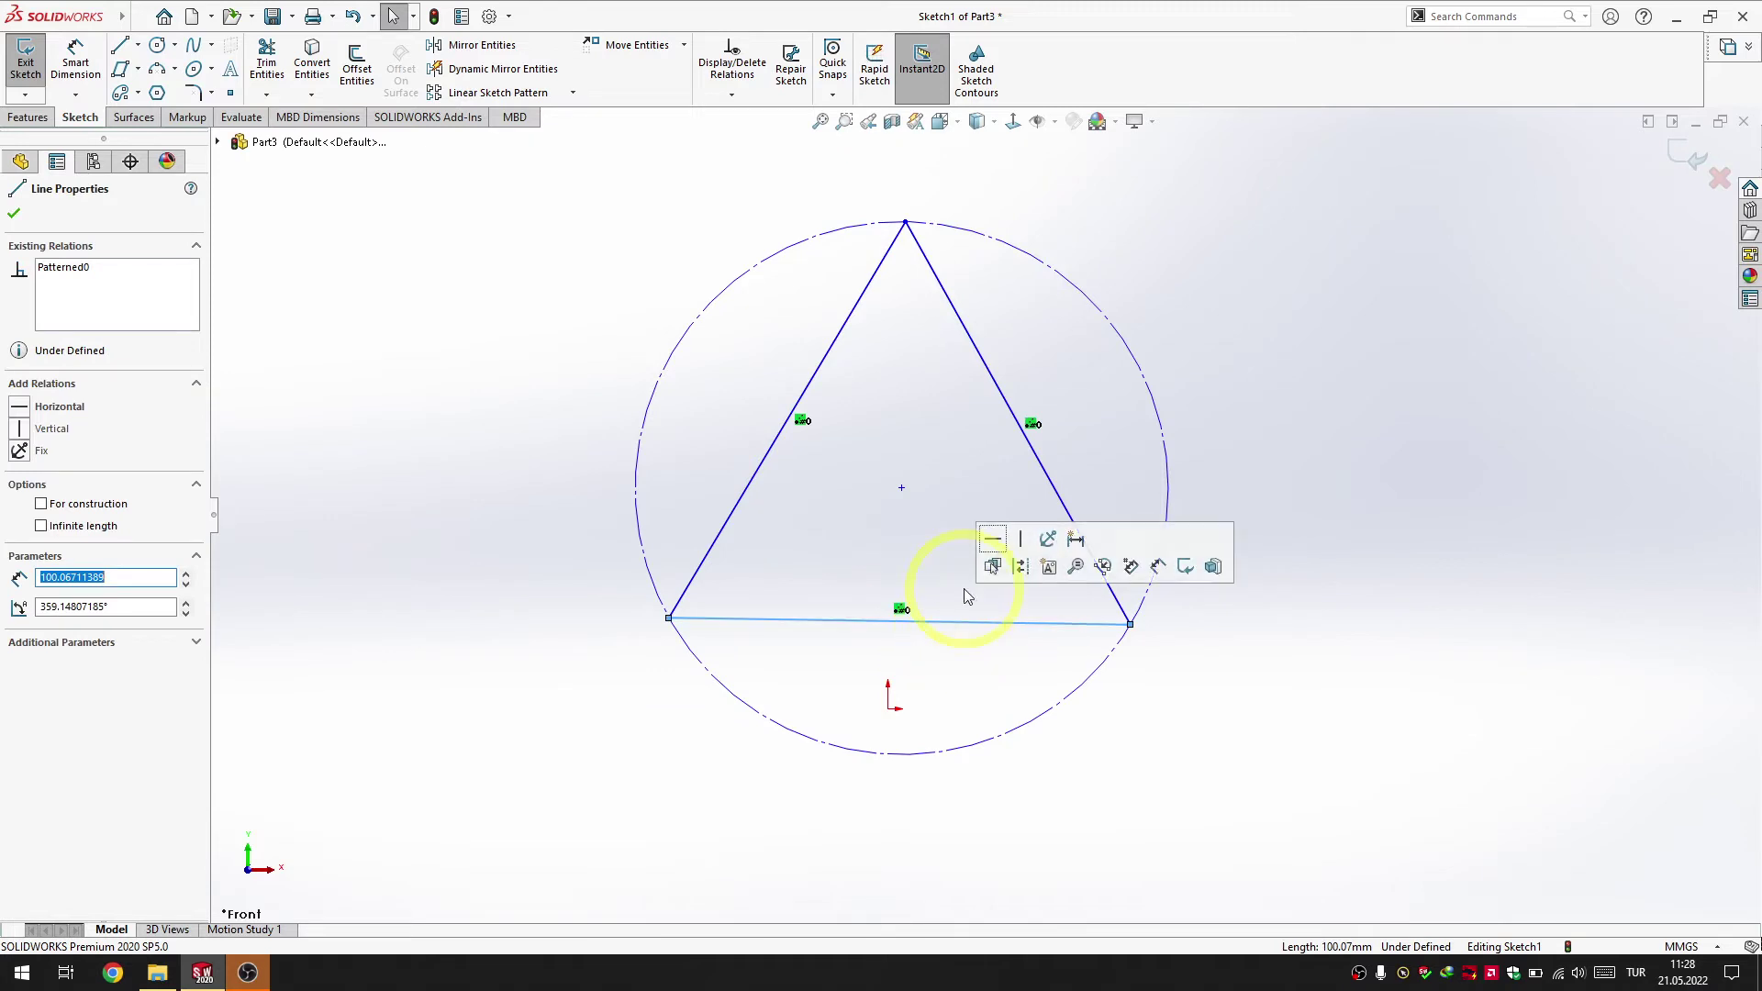
click(996, 543)
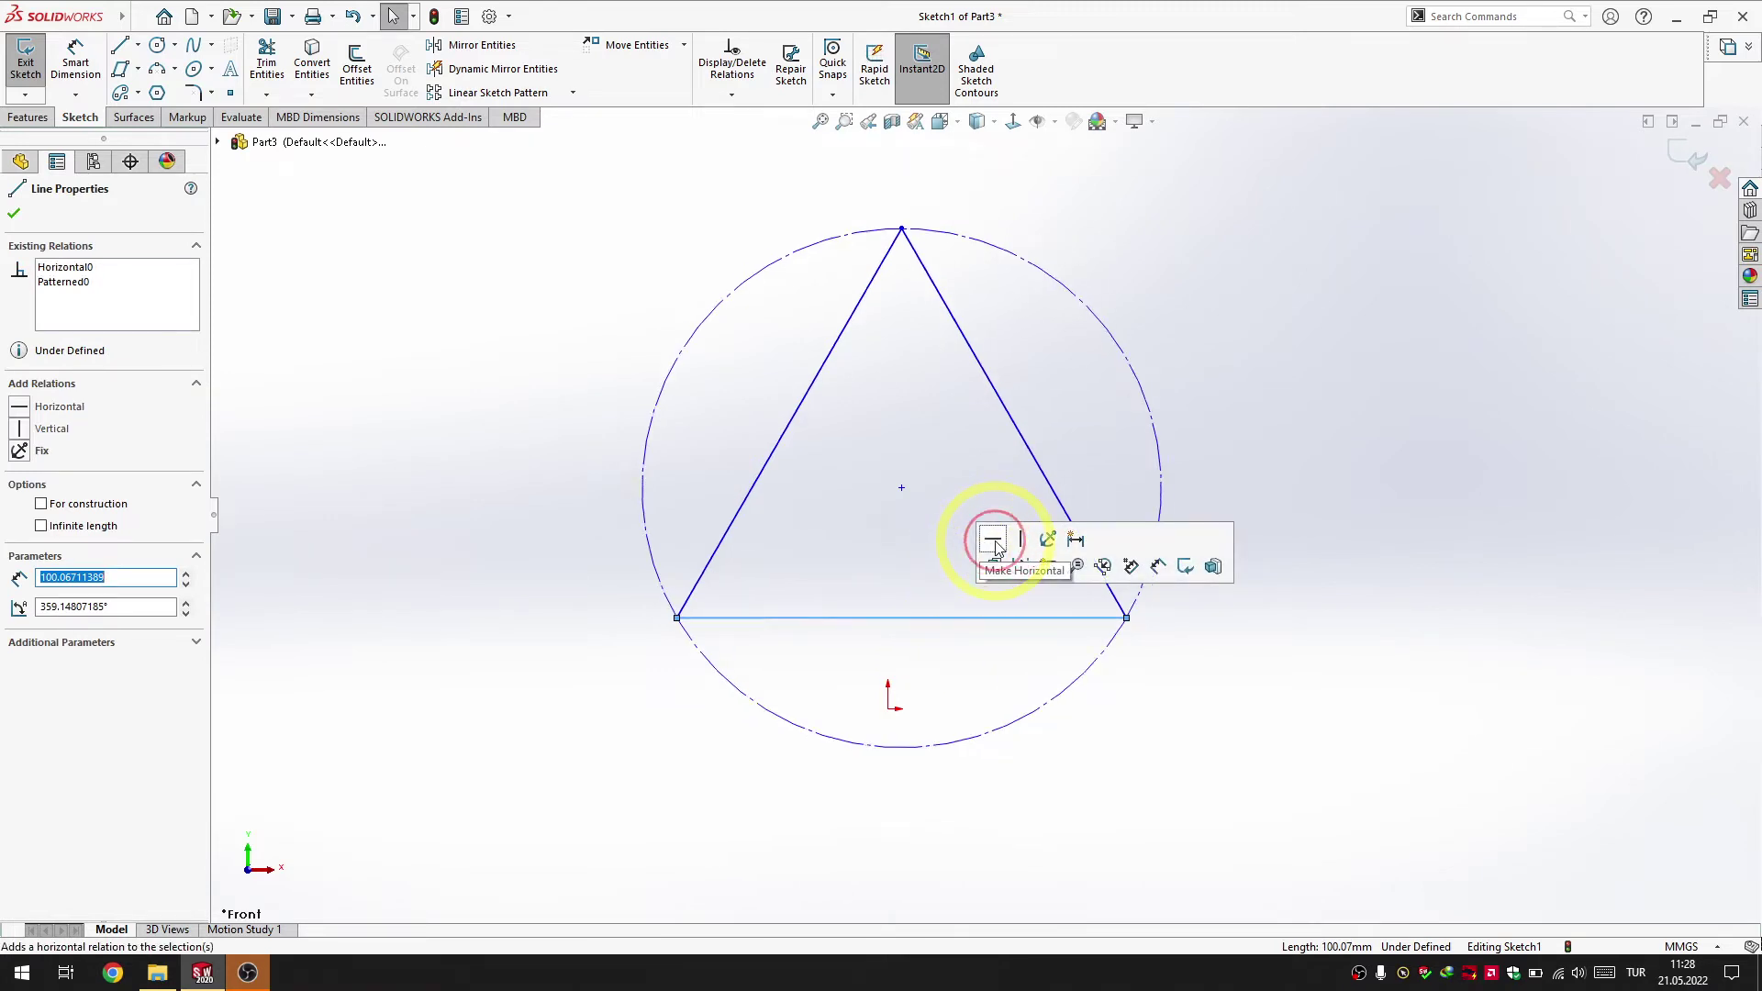
scroll(1114, 551, up, 2)
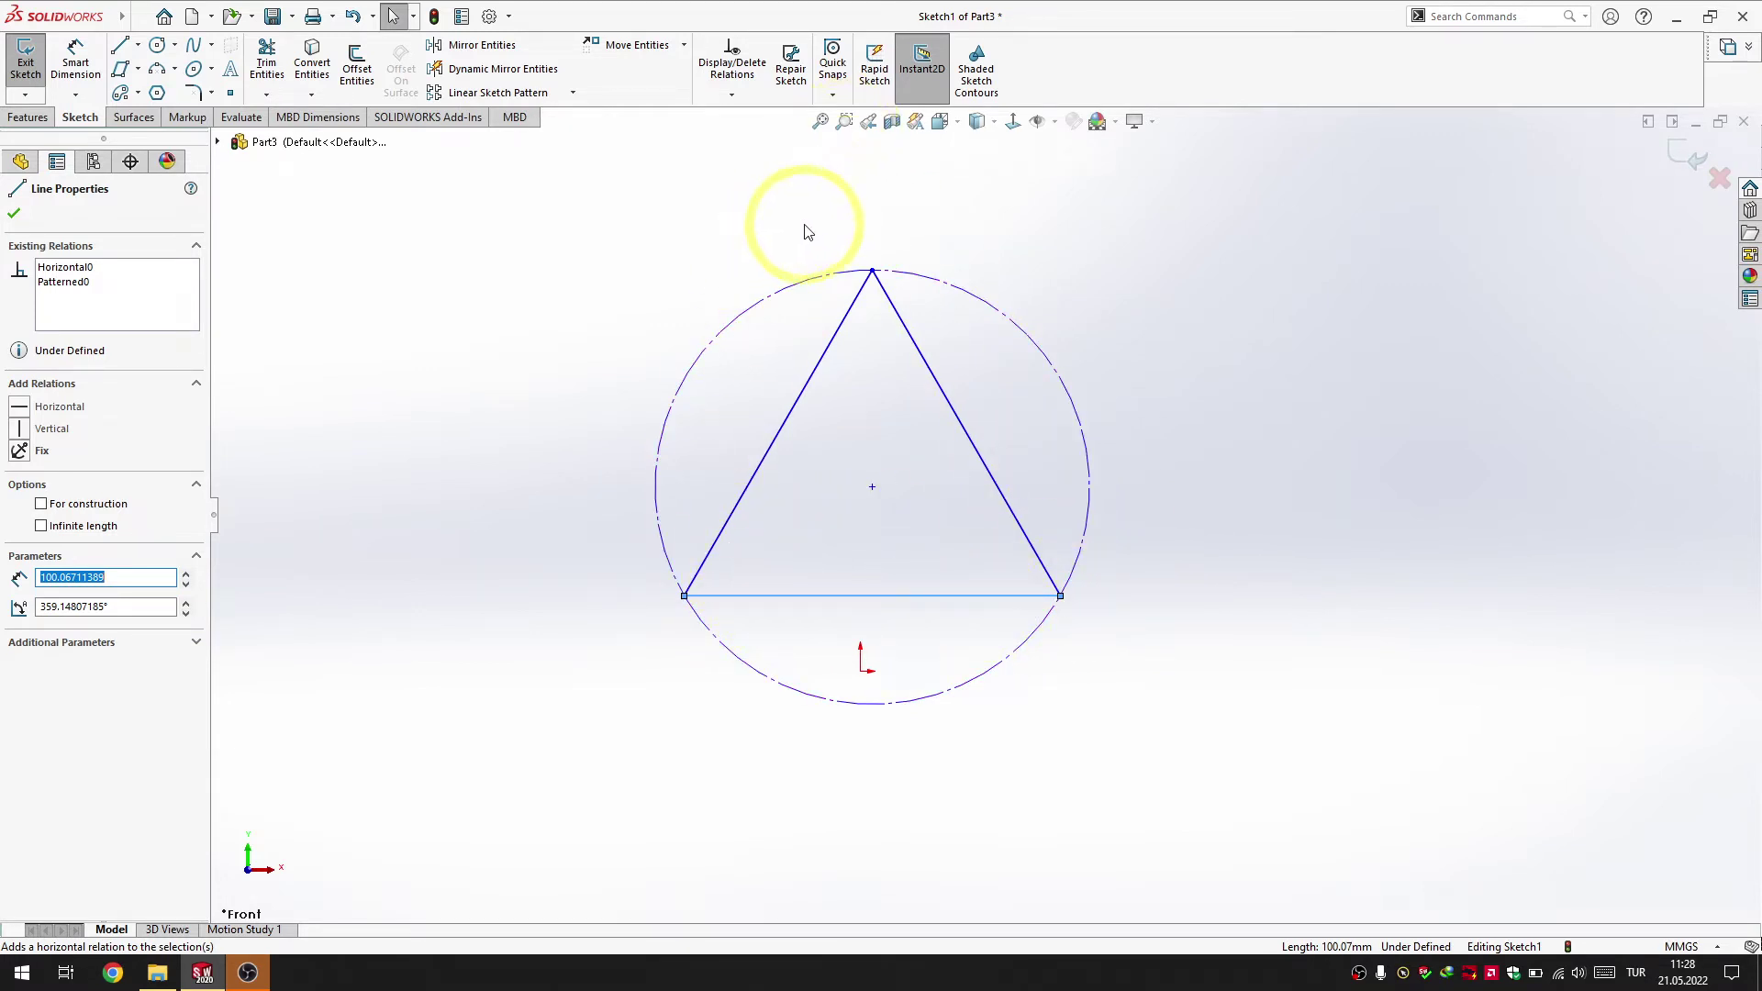
click(1055, 122)
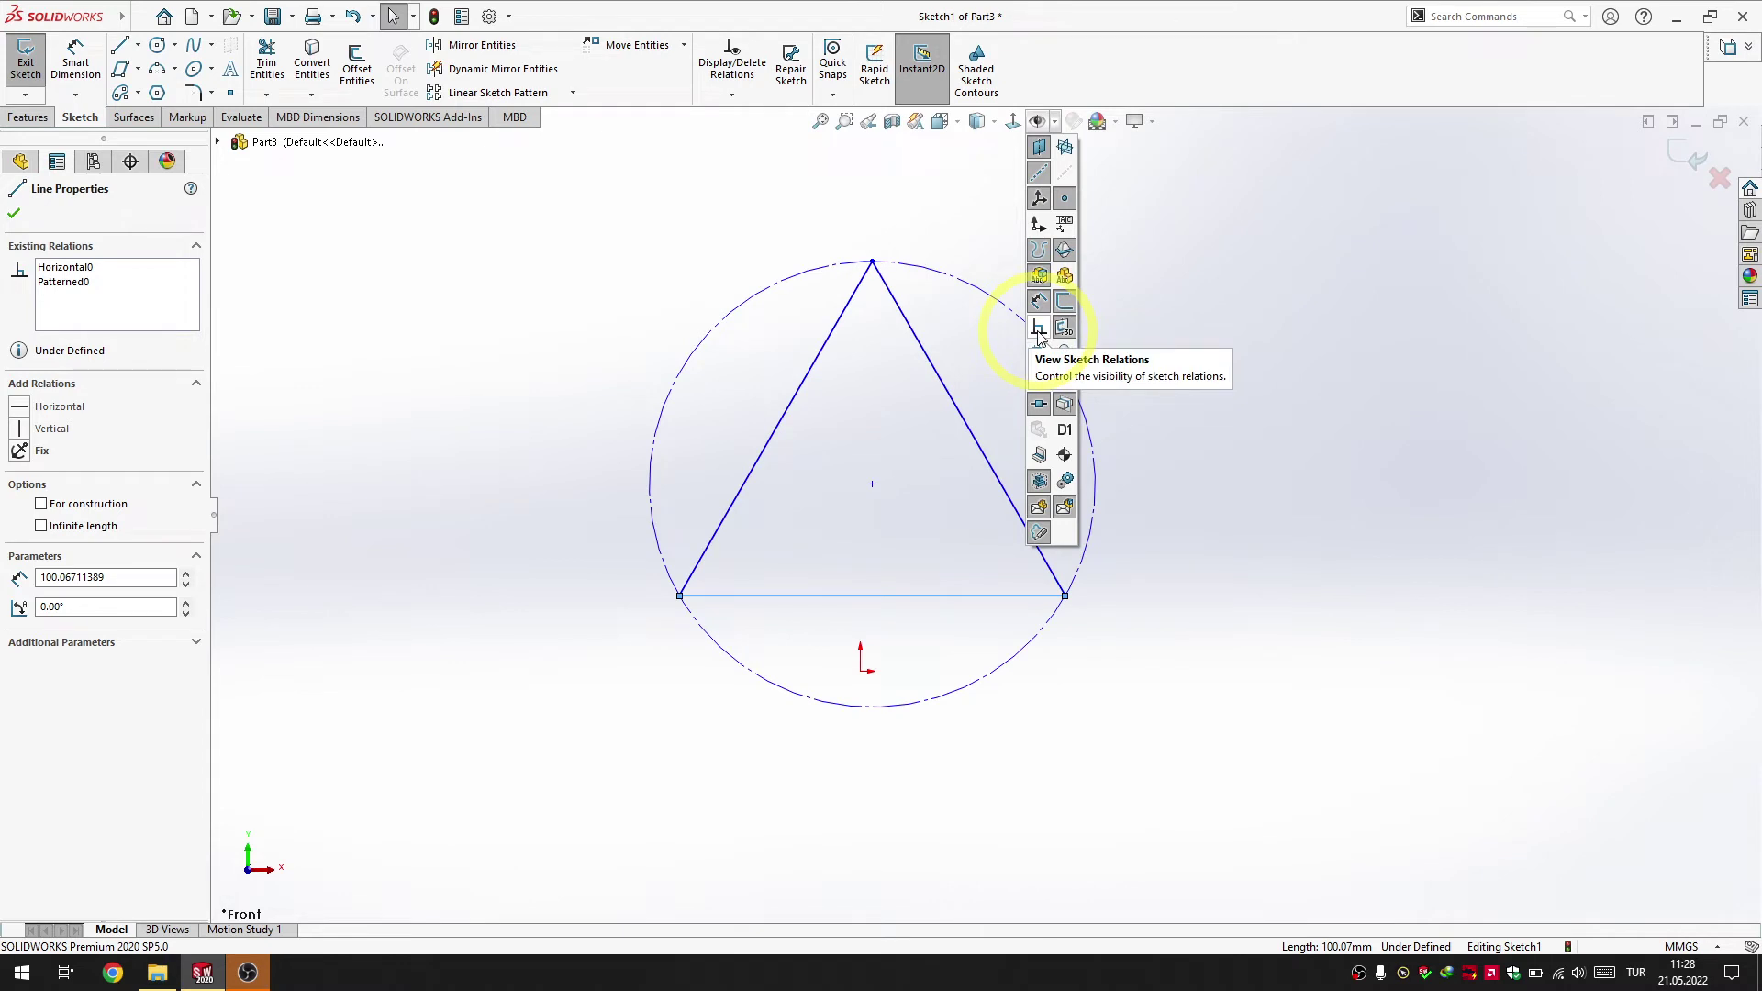
Turn on View Sketch Relations and zoom in on the triangle's Horizontal relation marker
click(1040, 330)
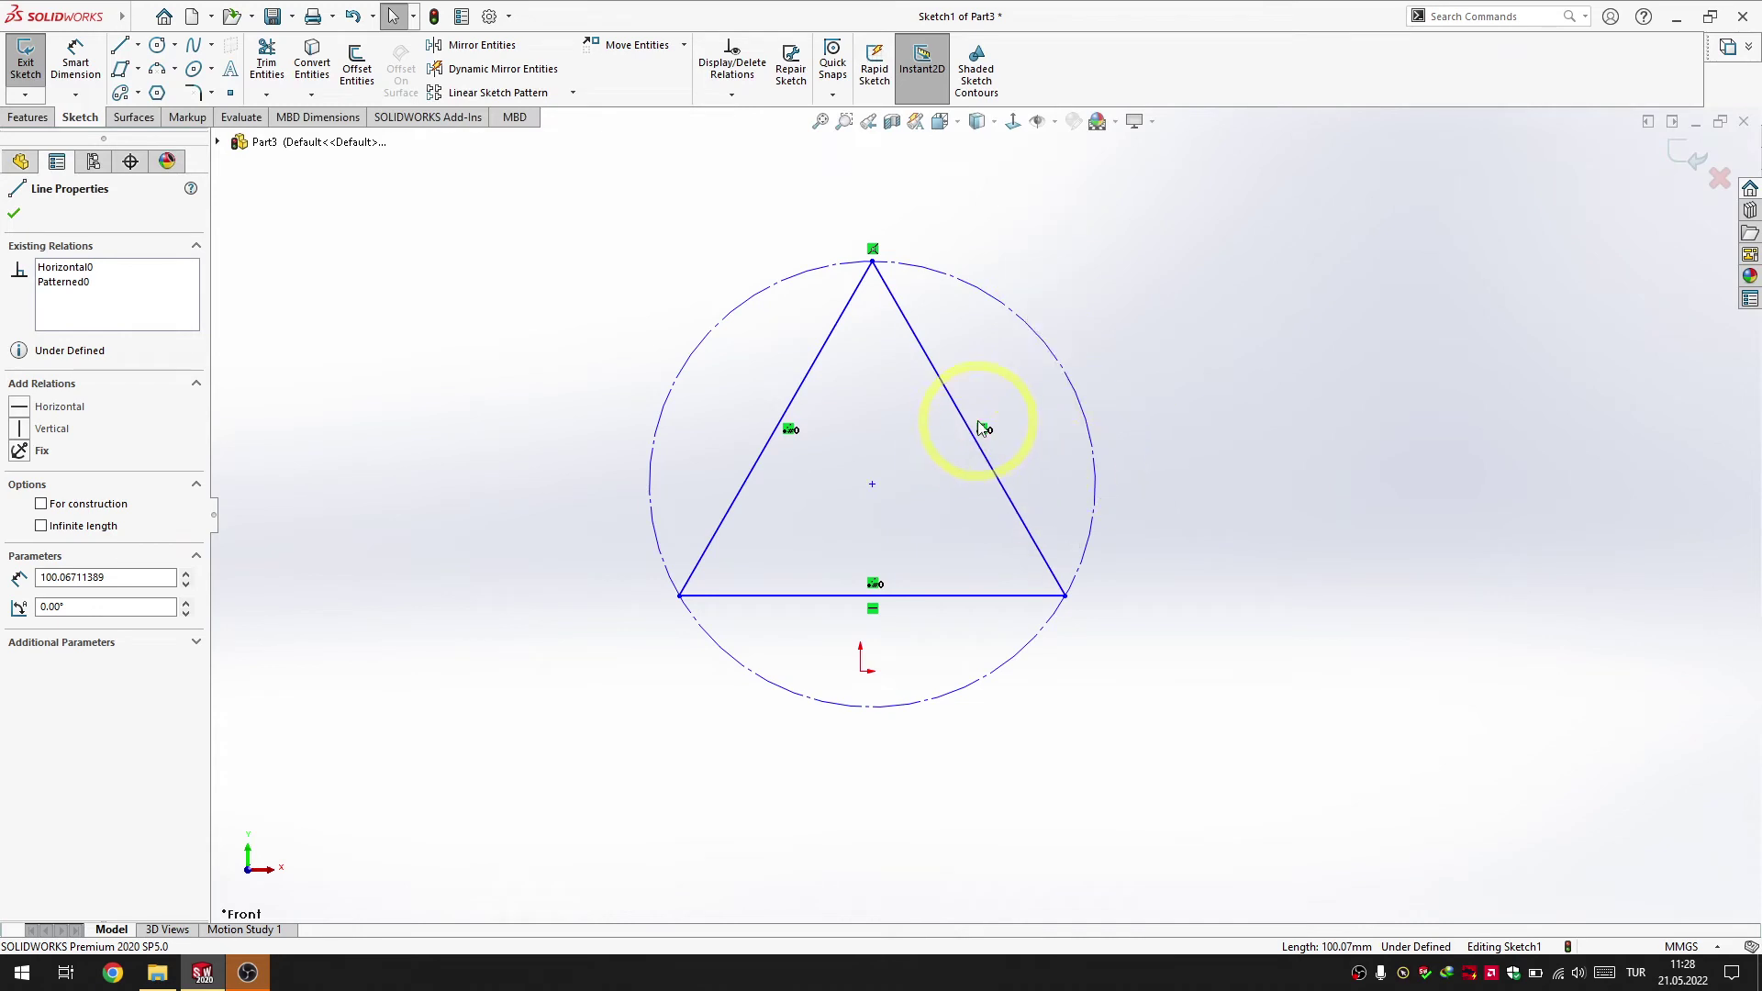
scroll(989, 440, up, 1)
scroll(982, 450, down, 2)
scroll(973, 459, down, 2)
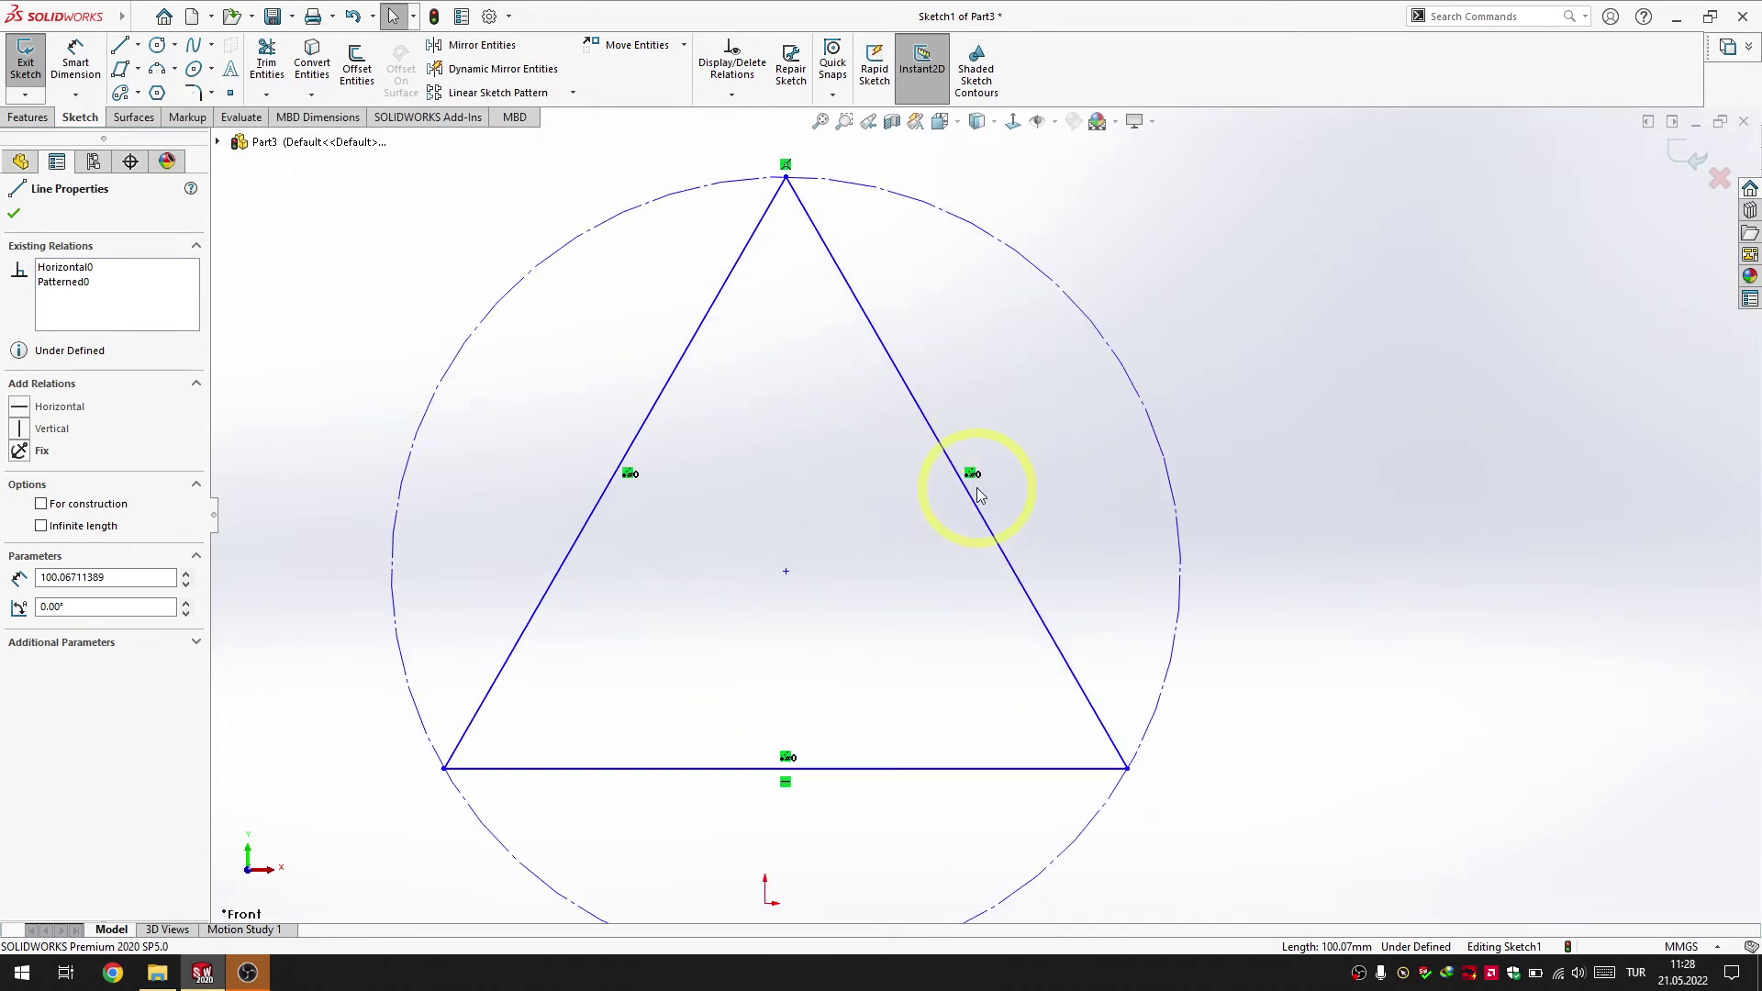
scroll(959, 468, down, 2)
scroll(968, 514, up, 4)
scroll(858, 725, up, 1)
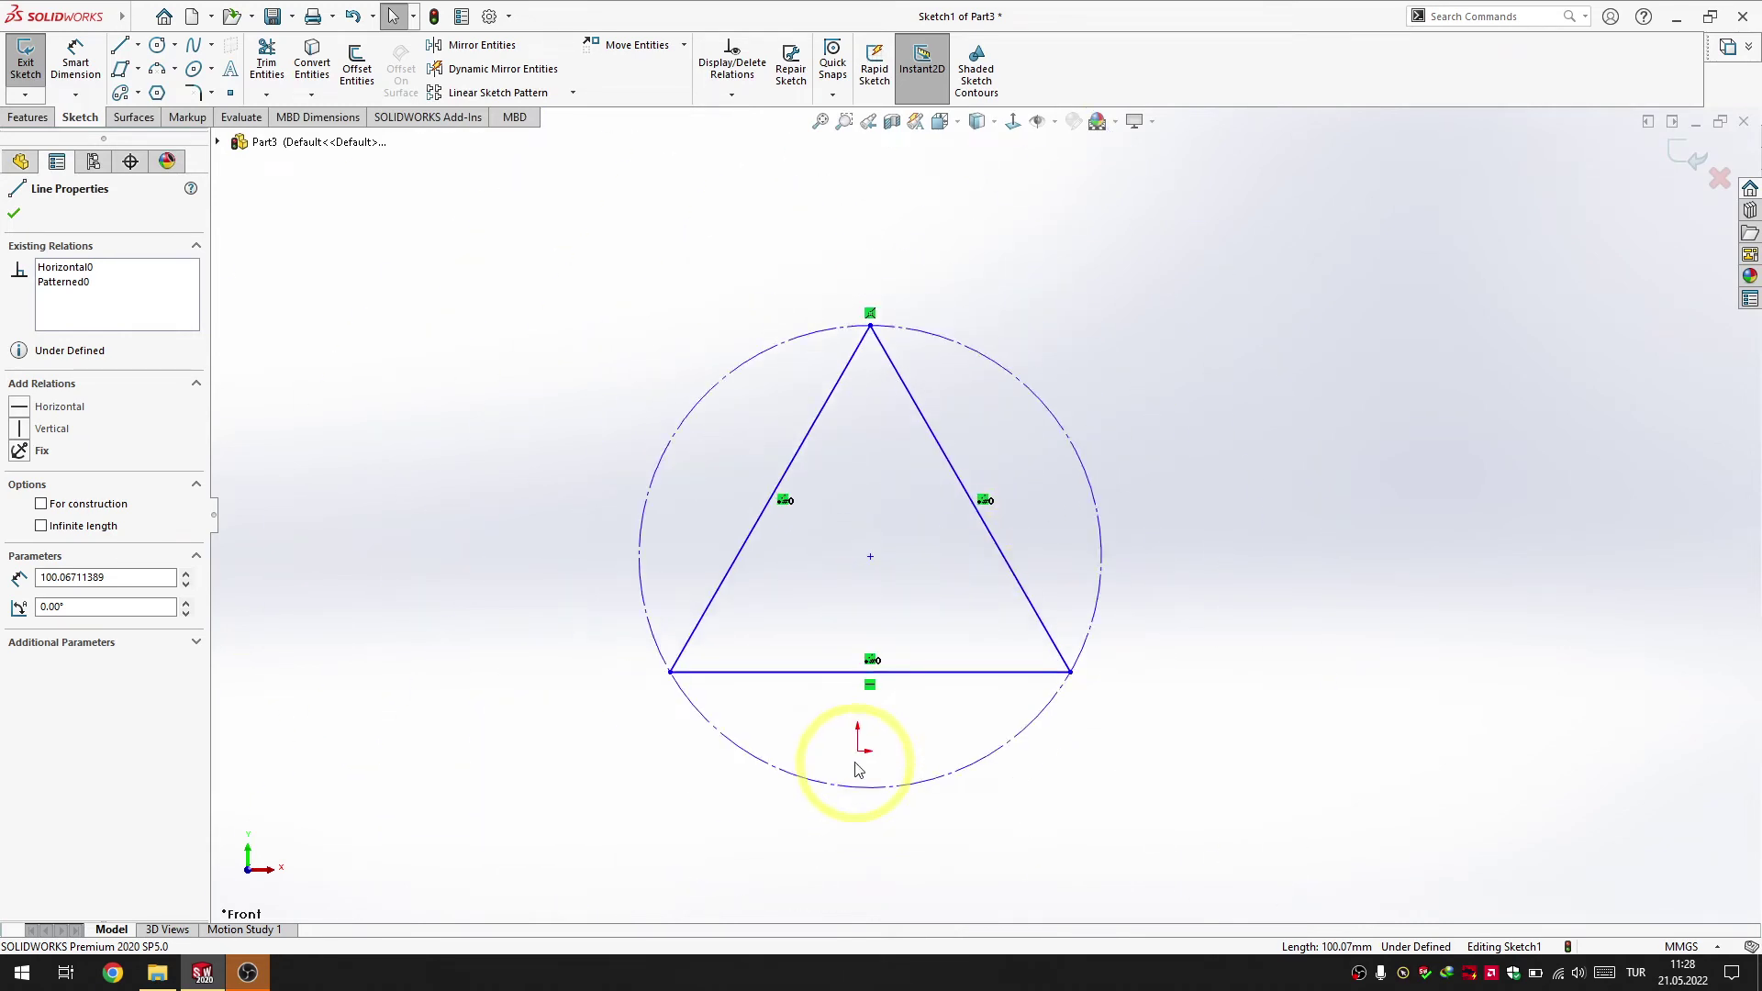
scroll(867, 720, down, 1)
scroll(882, 679, down, 2)
mouse_move(889, 628)
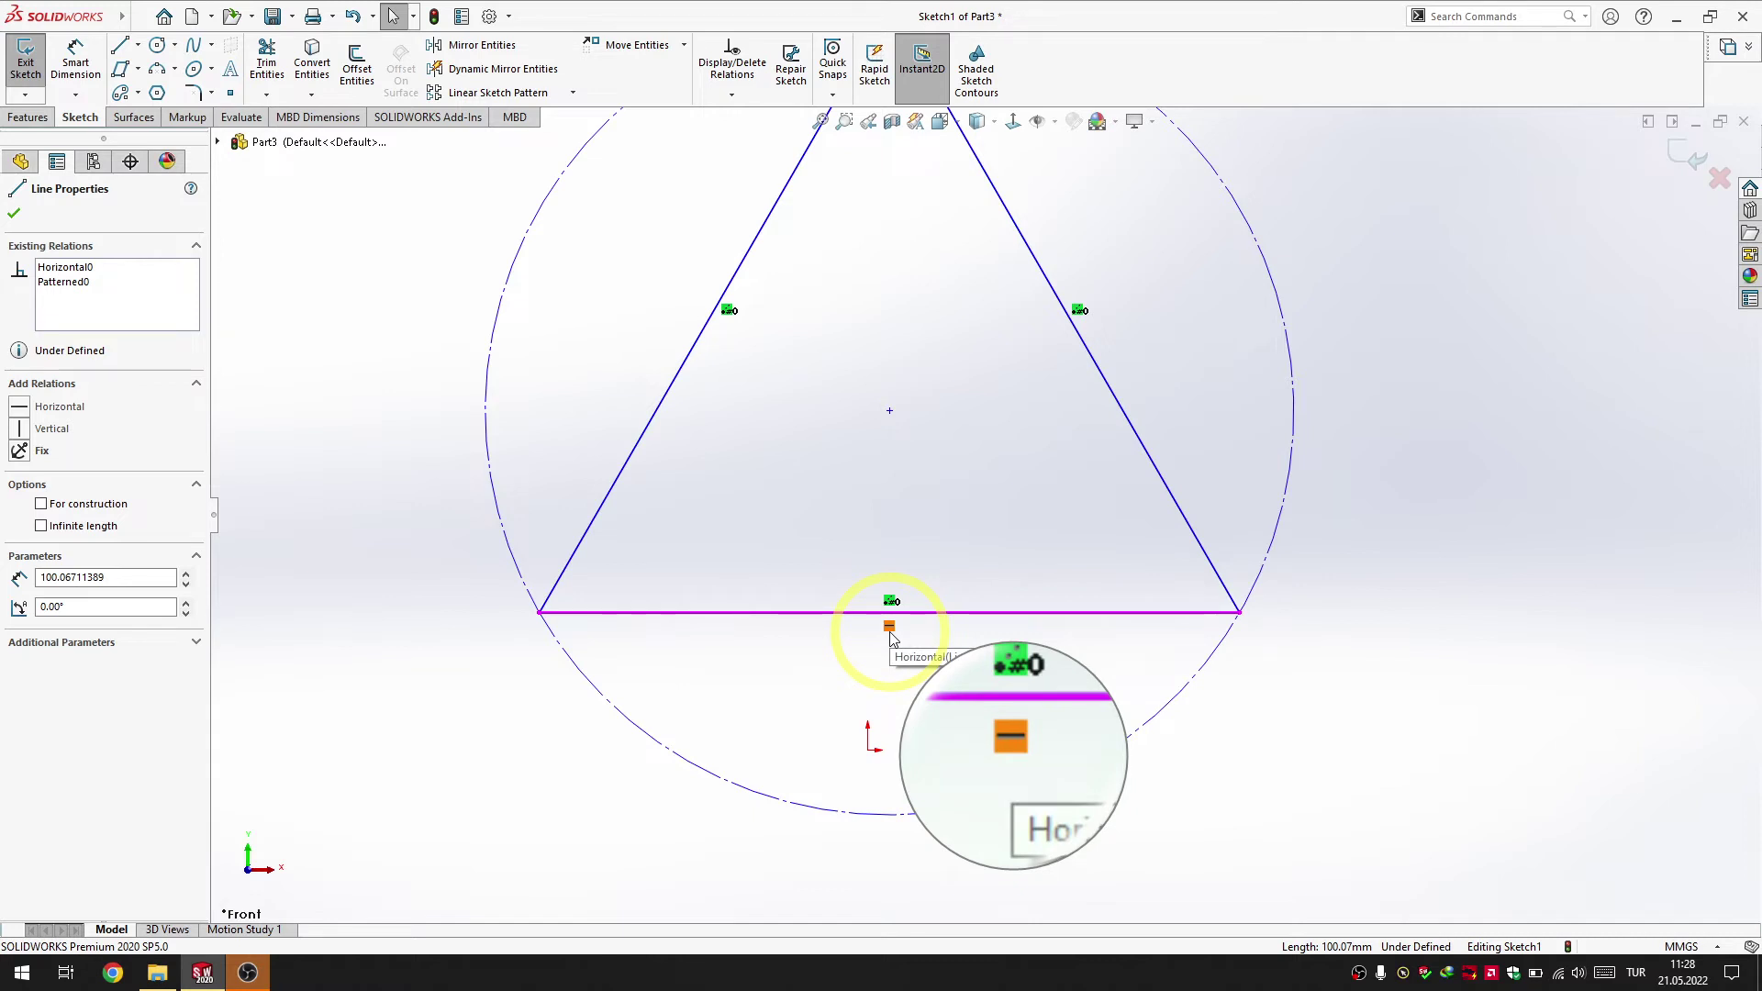
click(890, 603)
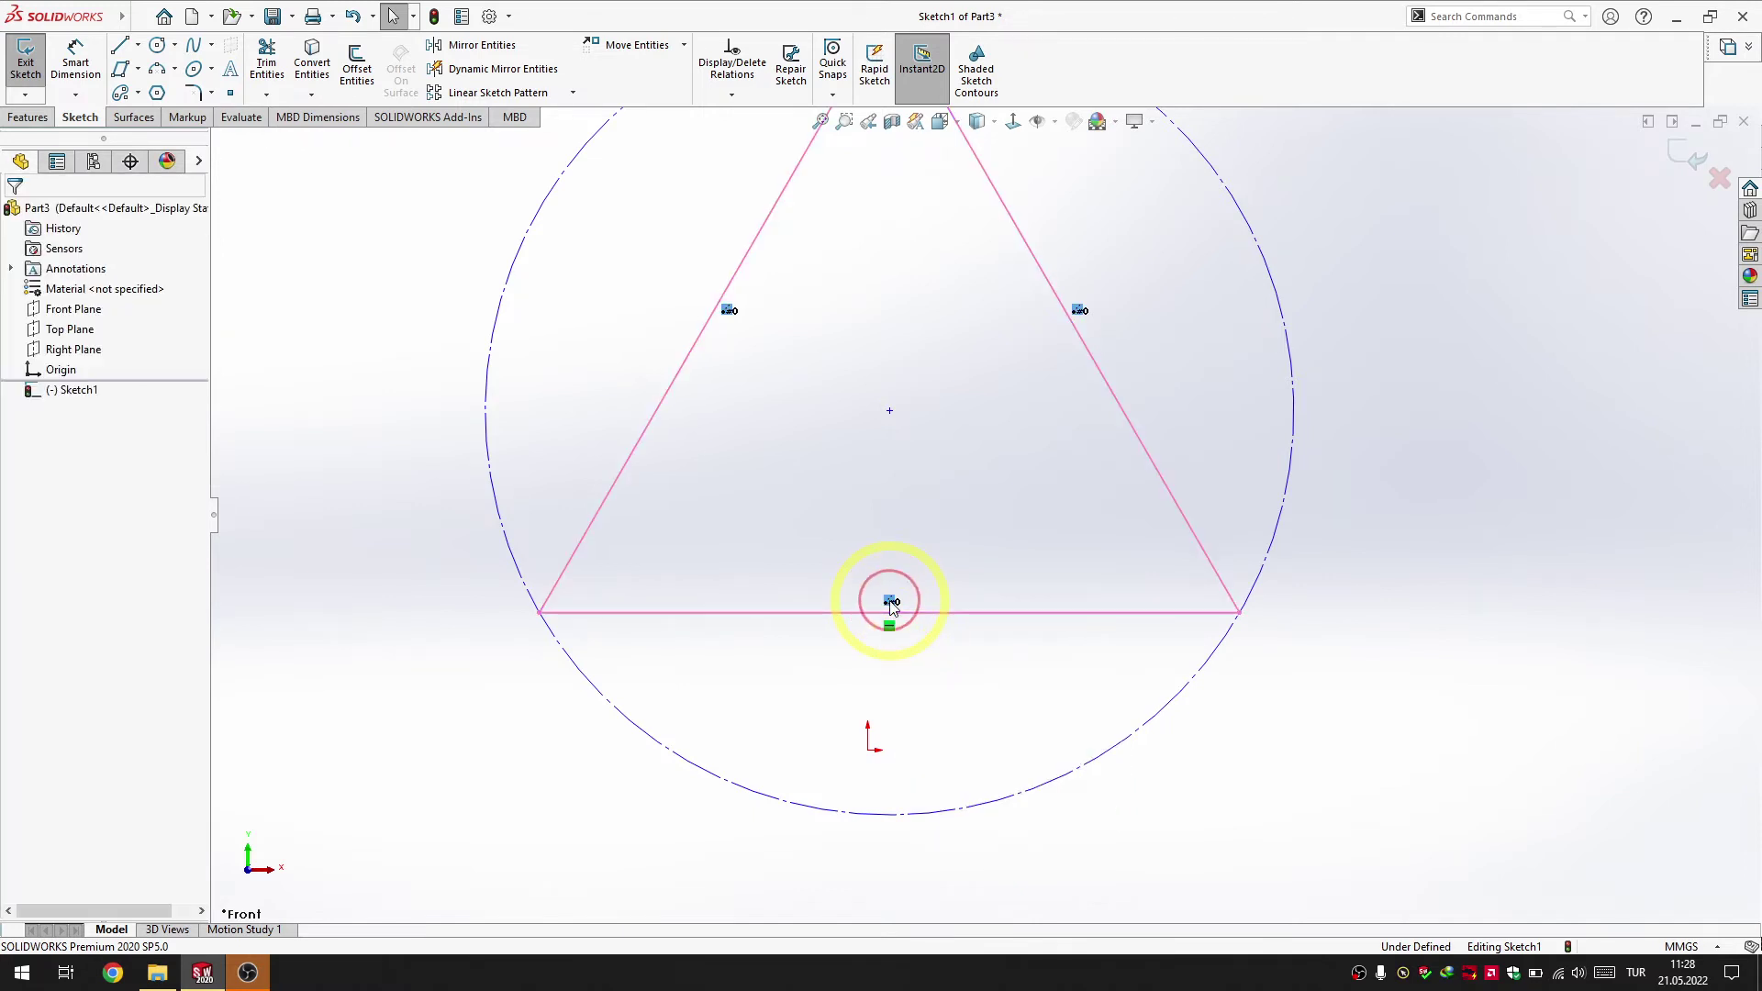
right_click(890, 603)
click(941, 843)
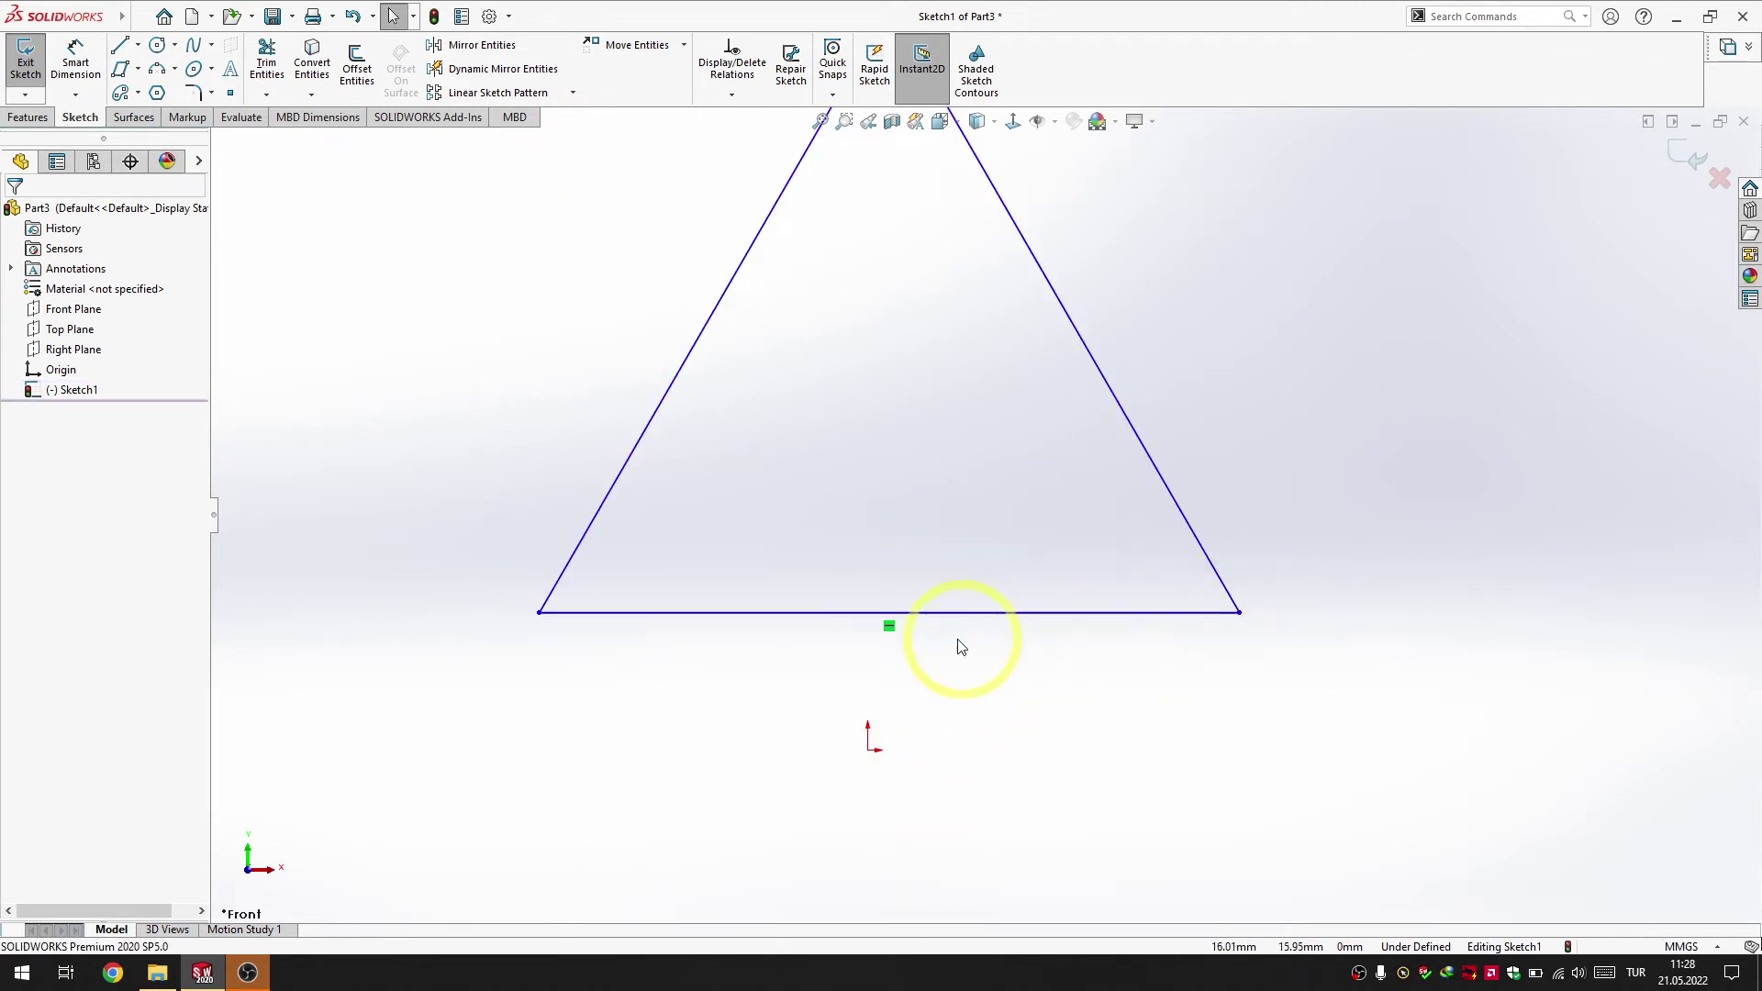
click(889, 627)
right_click(889, 627)
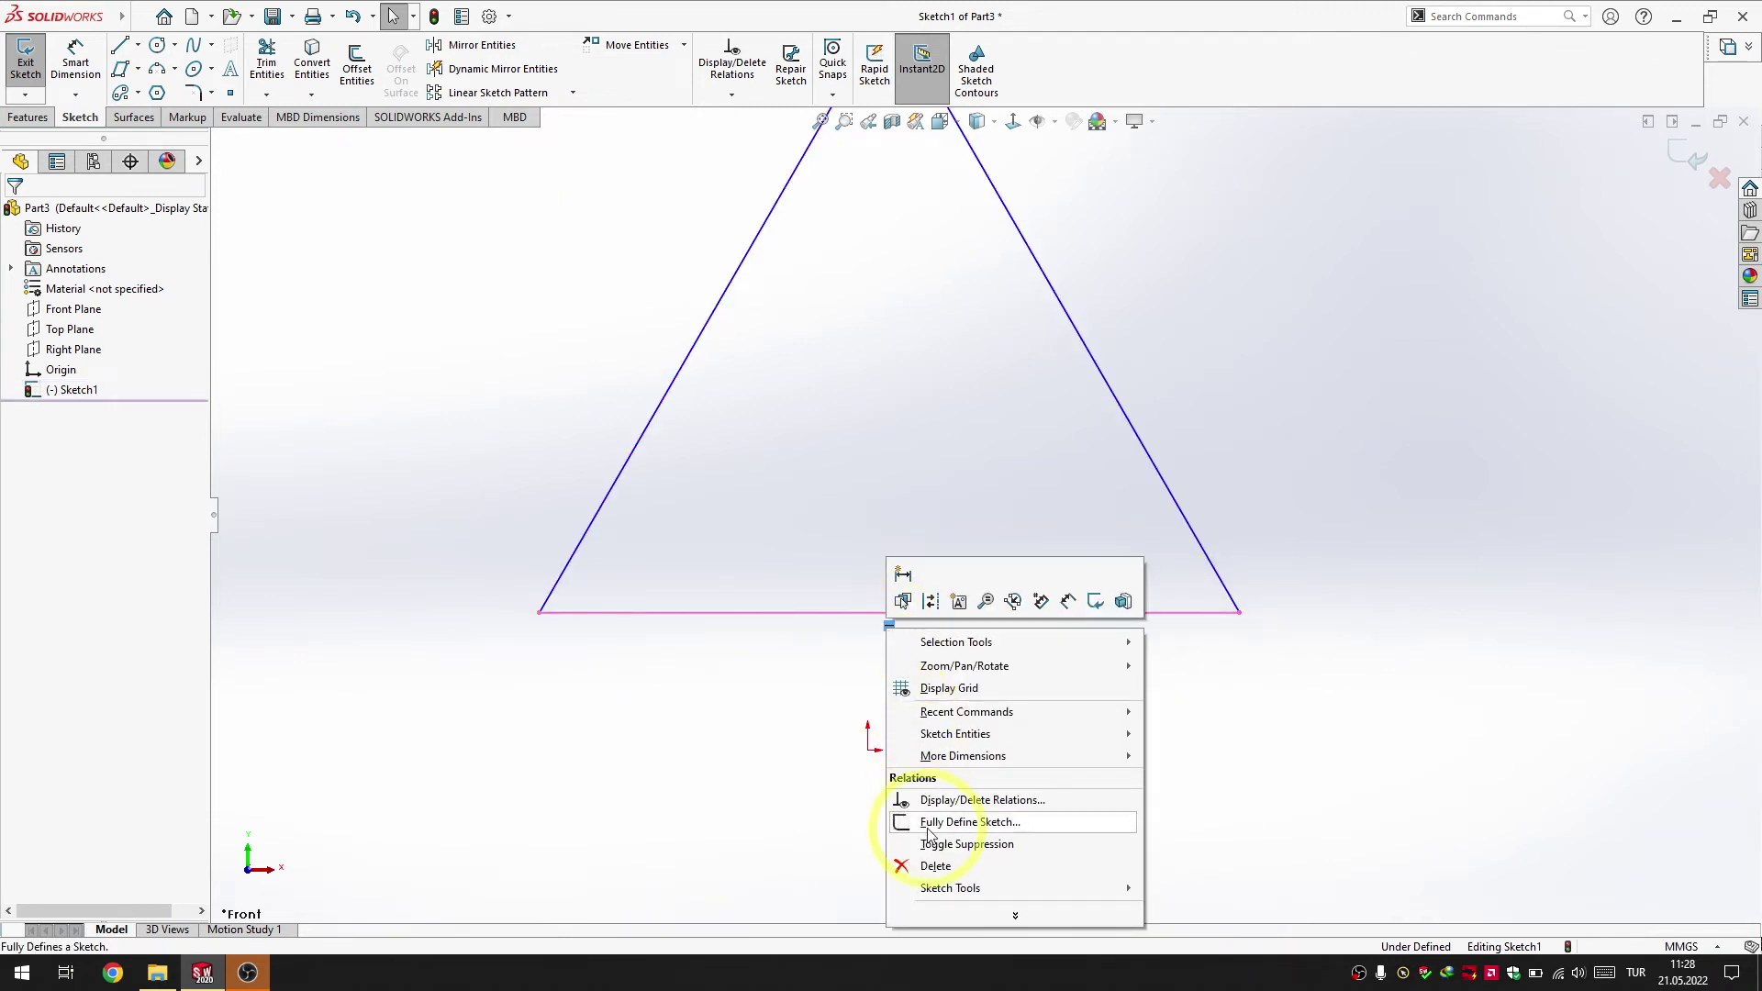
click(935, 865)
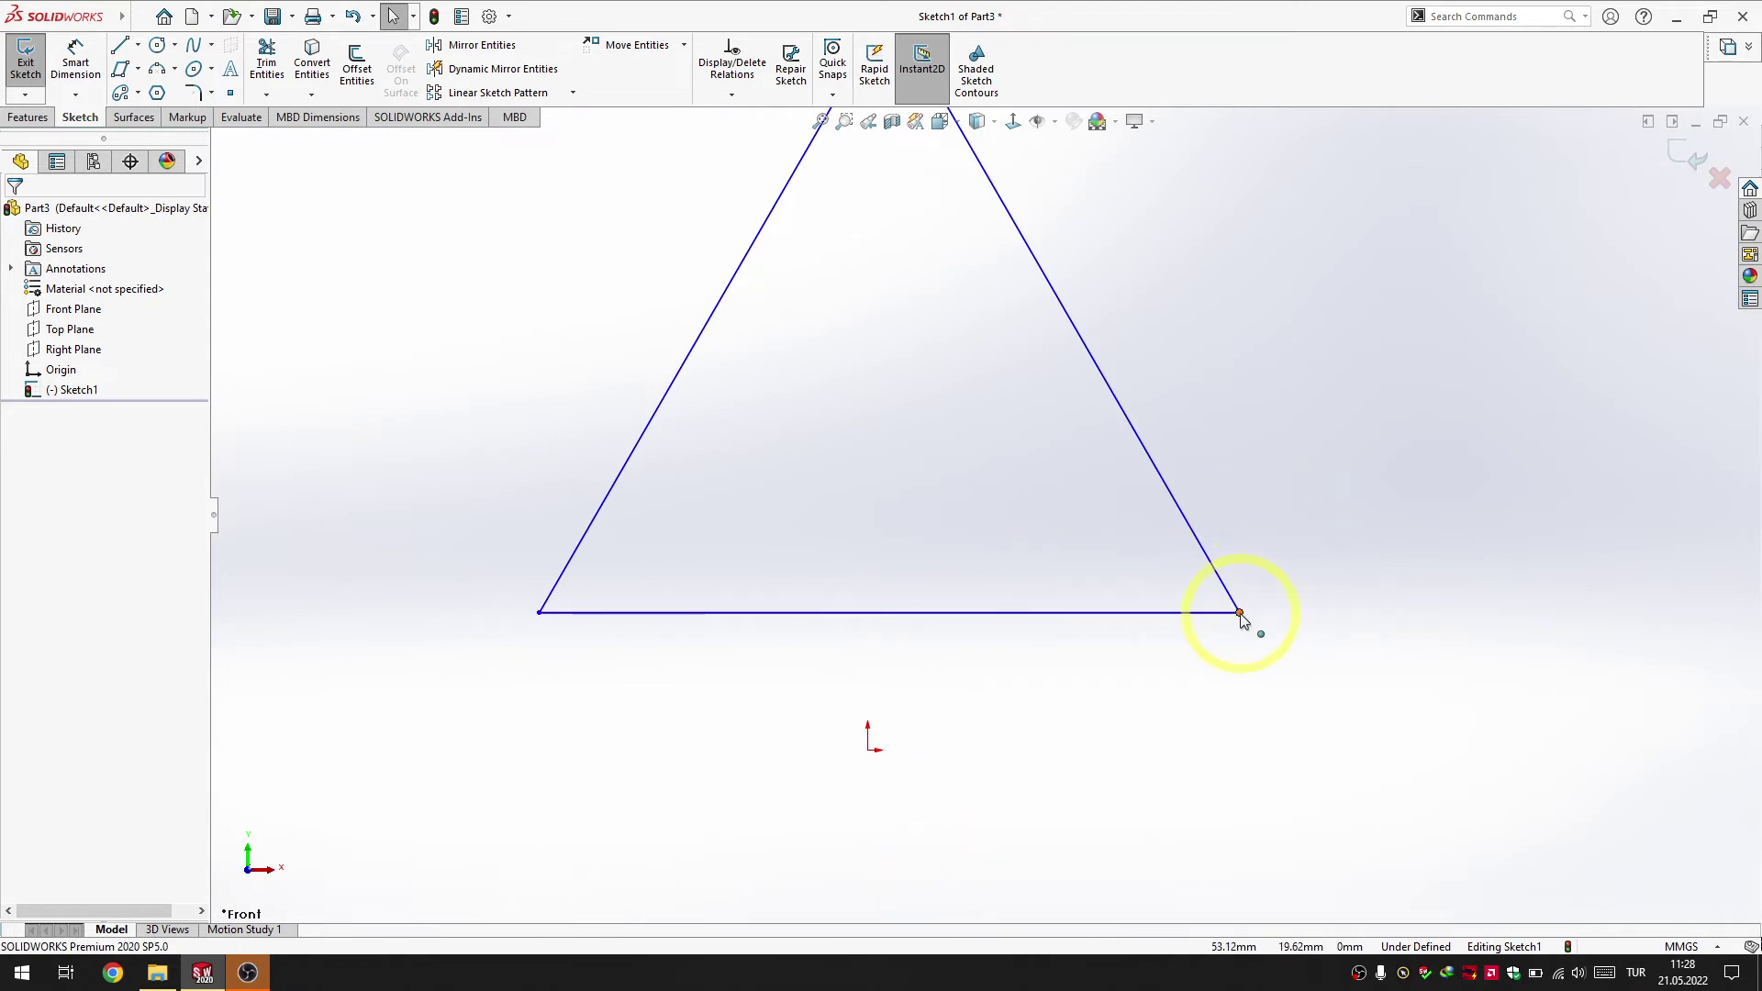
mouse_move(1240, 613)
mouse_down()
mouse_move(1178, 552)
mouse_move(1019, 649)
mouse_up()
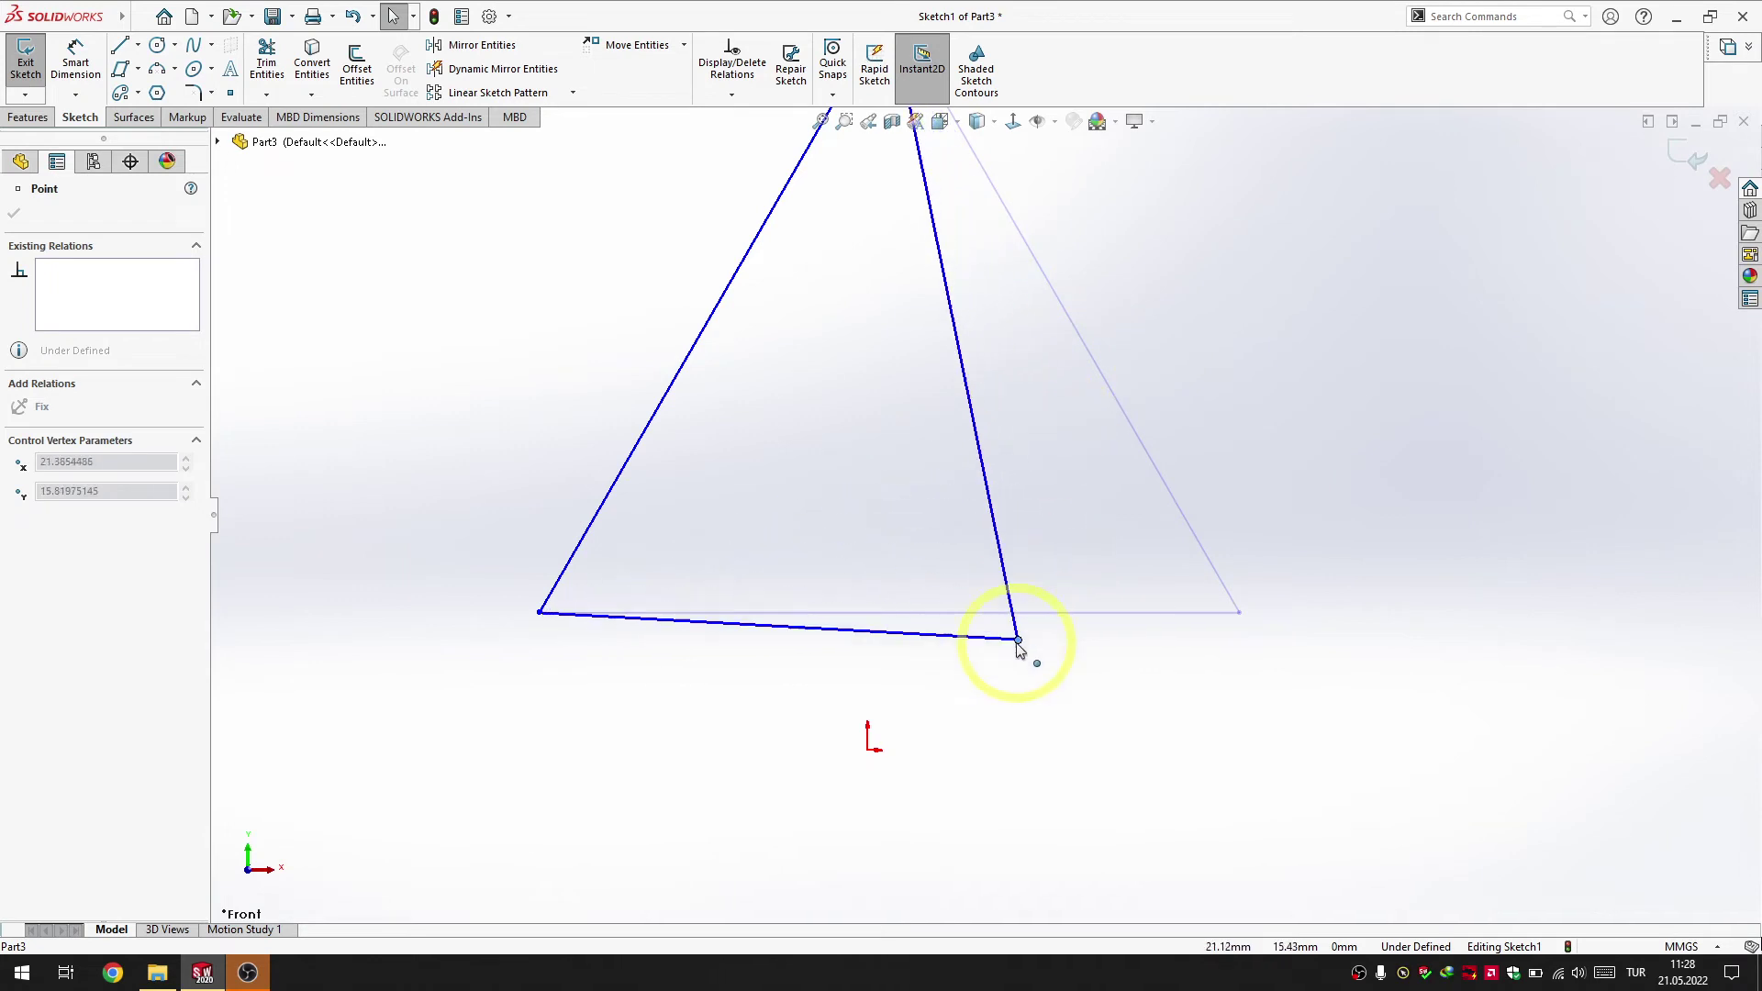
drag(1018, 648, 982, 460)
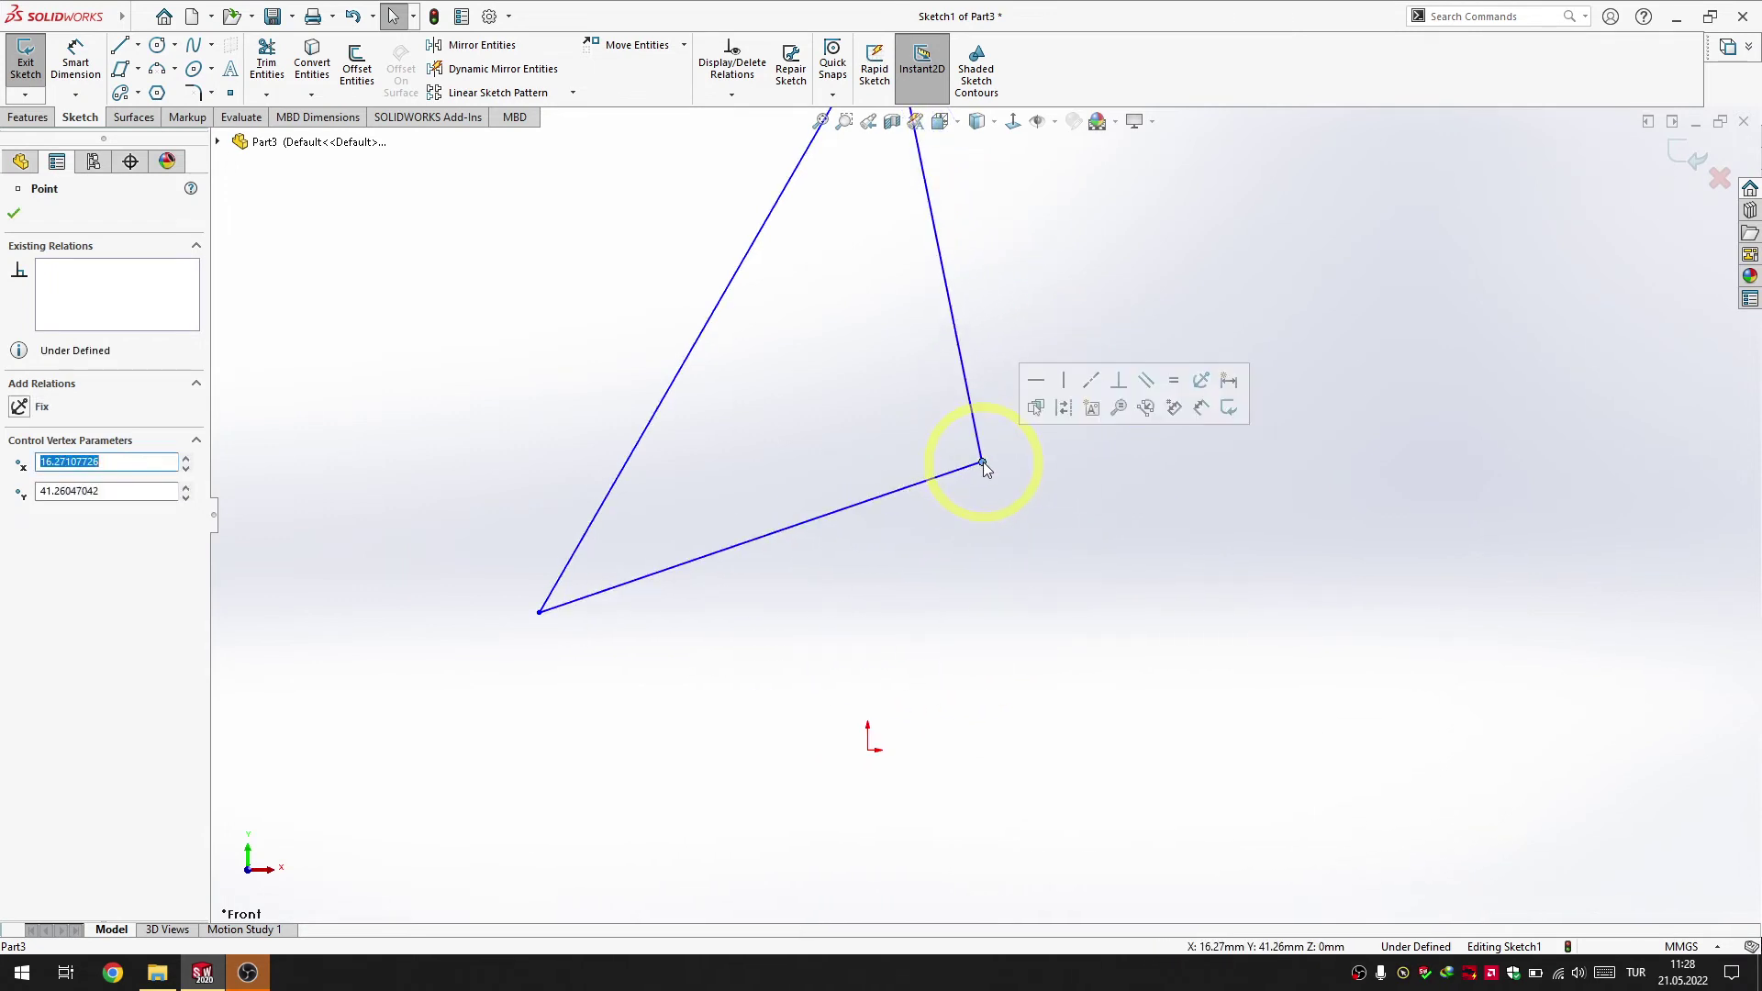
click(1052, 560)
key(ctrl+z)
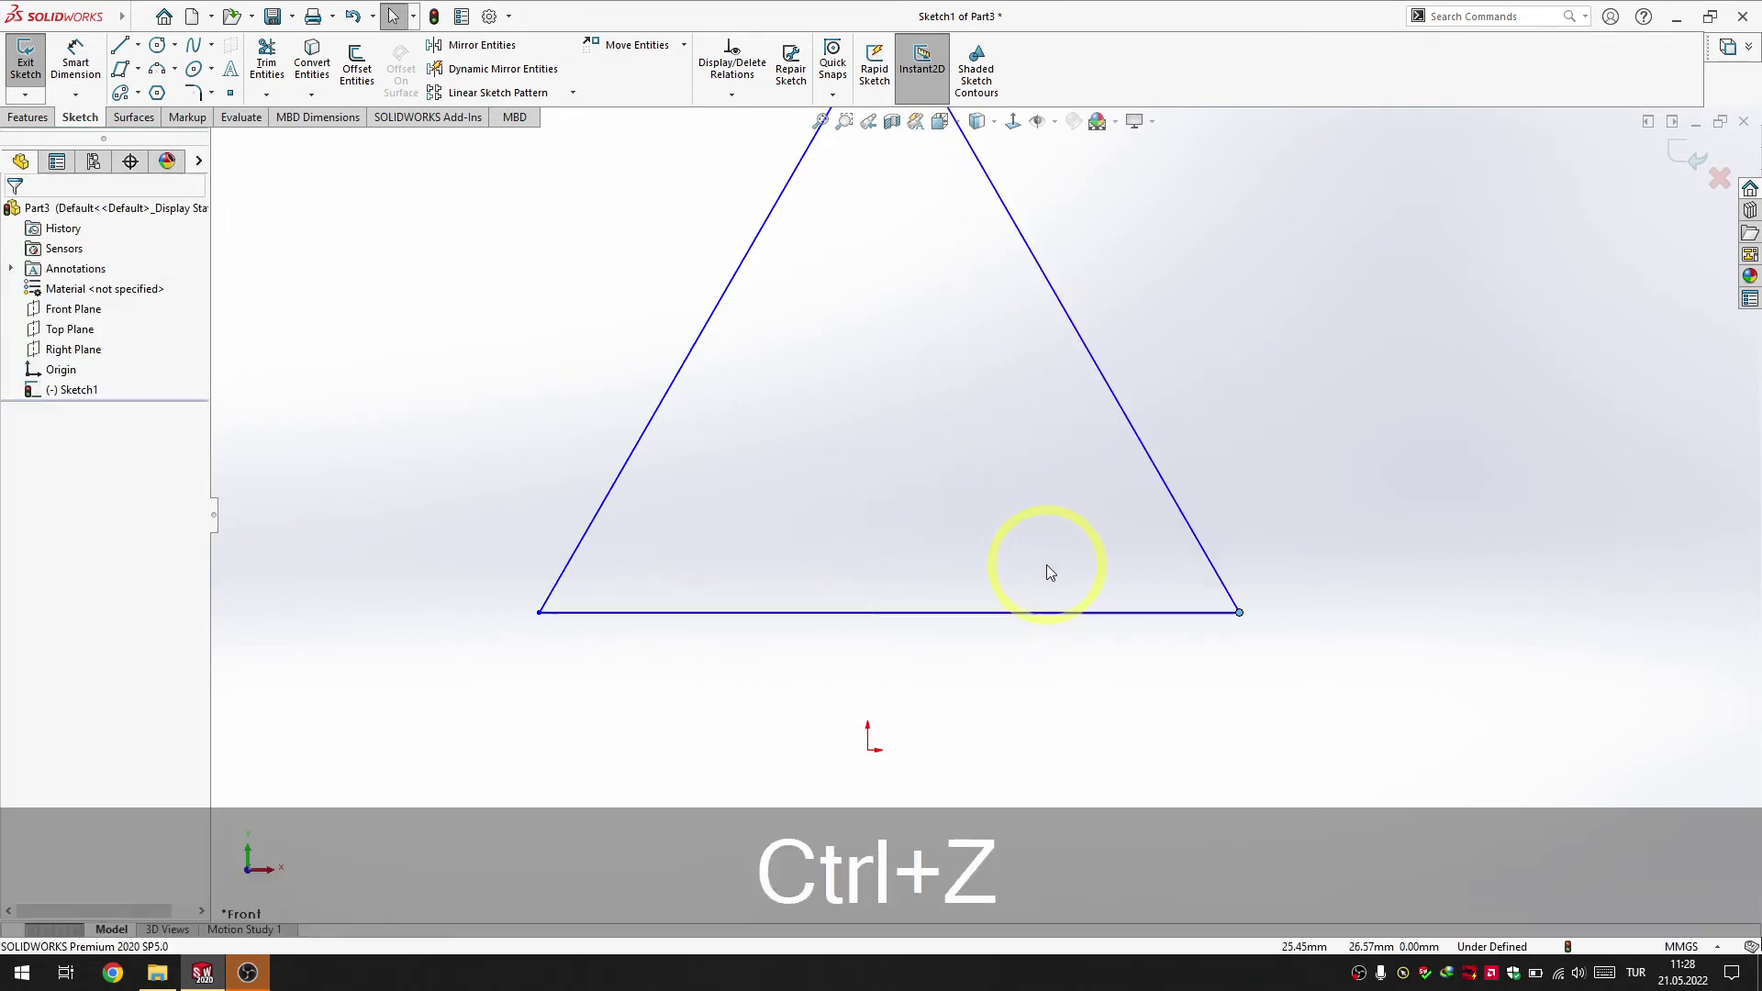
Undo the deletions, restoring the circle and relations
key(ctrl+z)
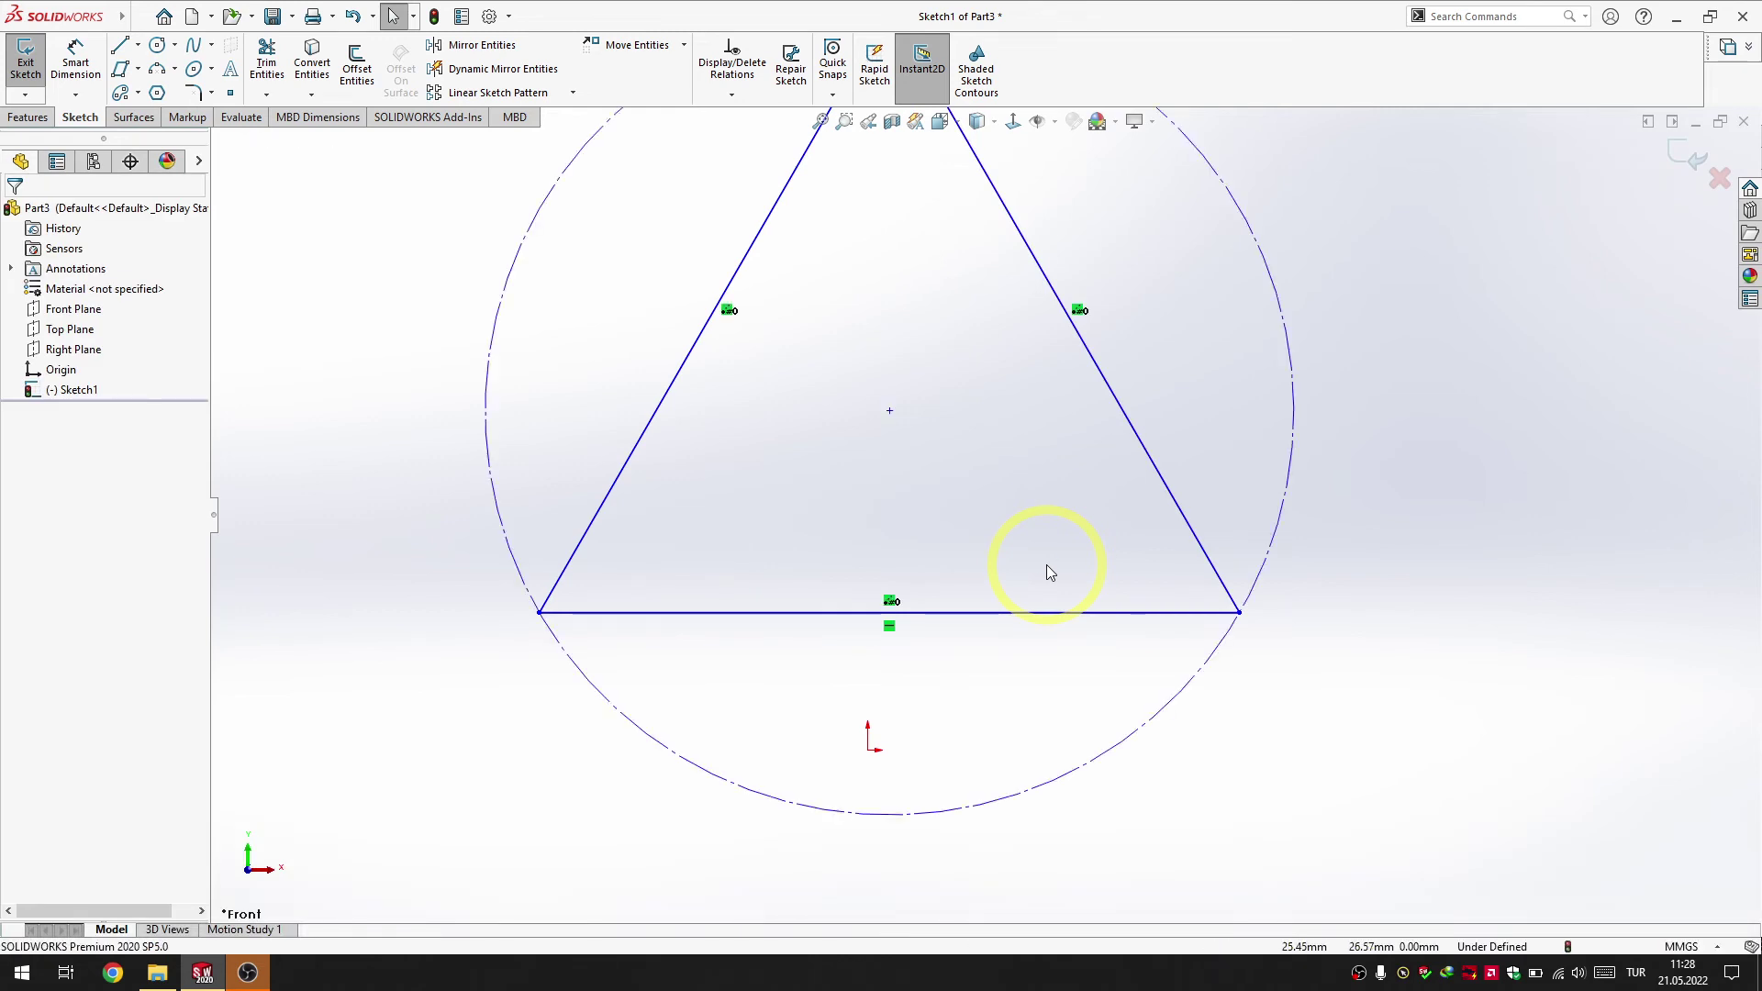
scroll(1045, 572, up, 1)
scroll(1351, 494, up, 2)
scroll(1363, 499, up, 1)
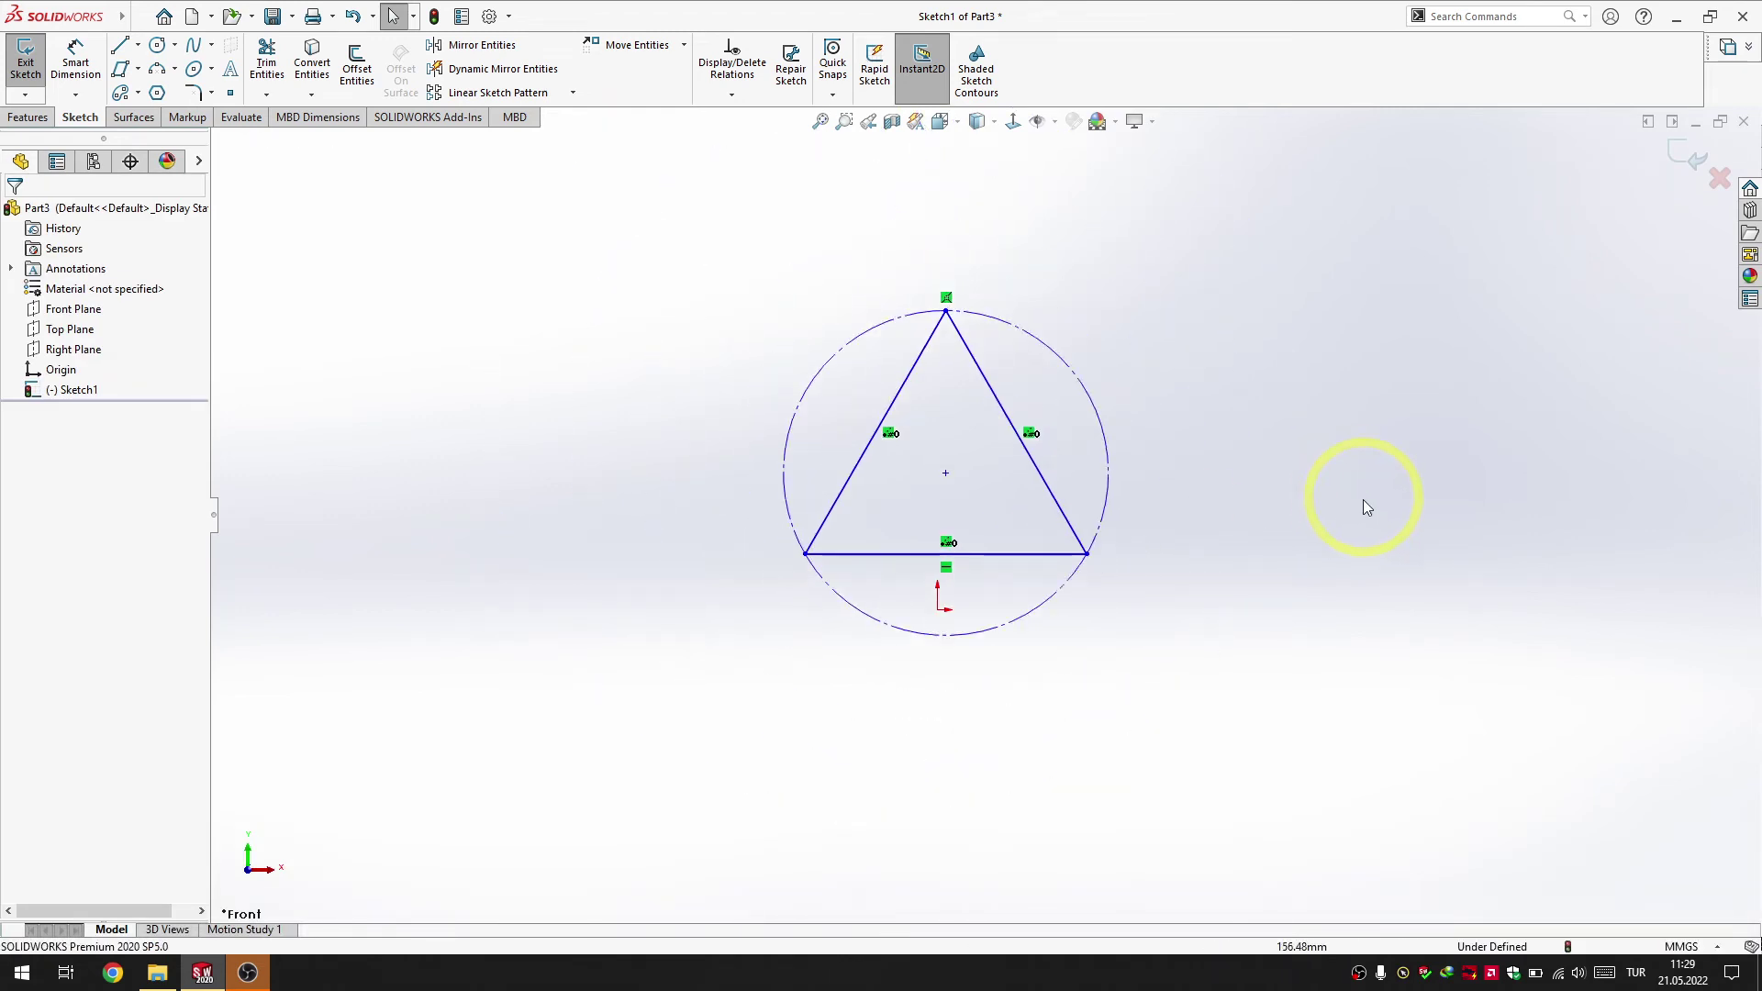
scroll(1364, 501, down, 3)
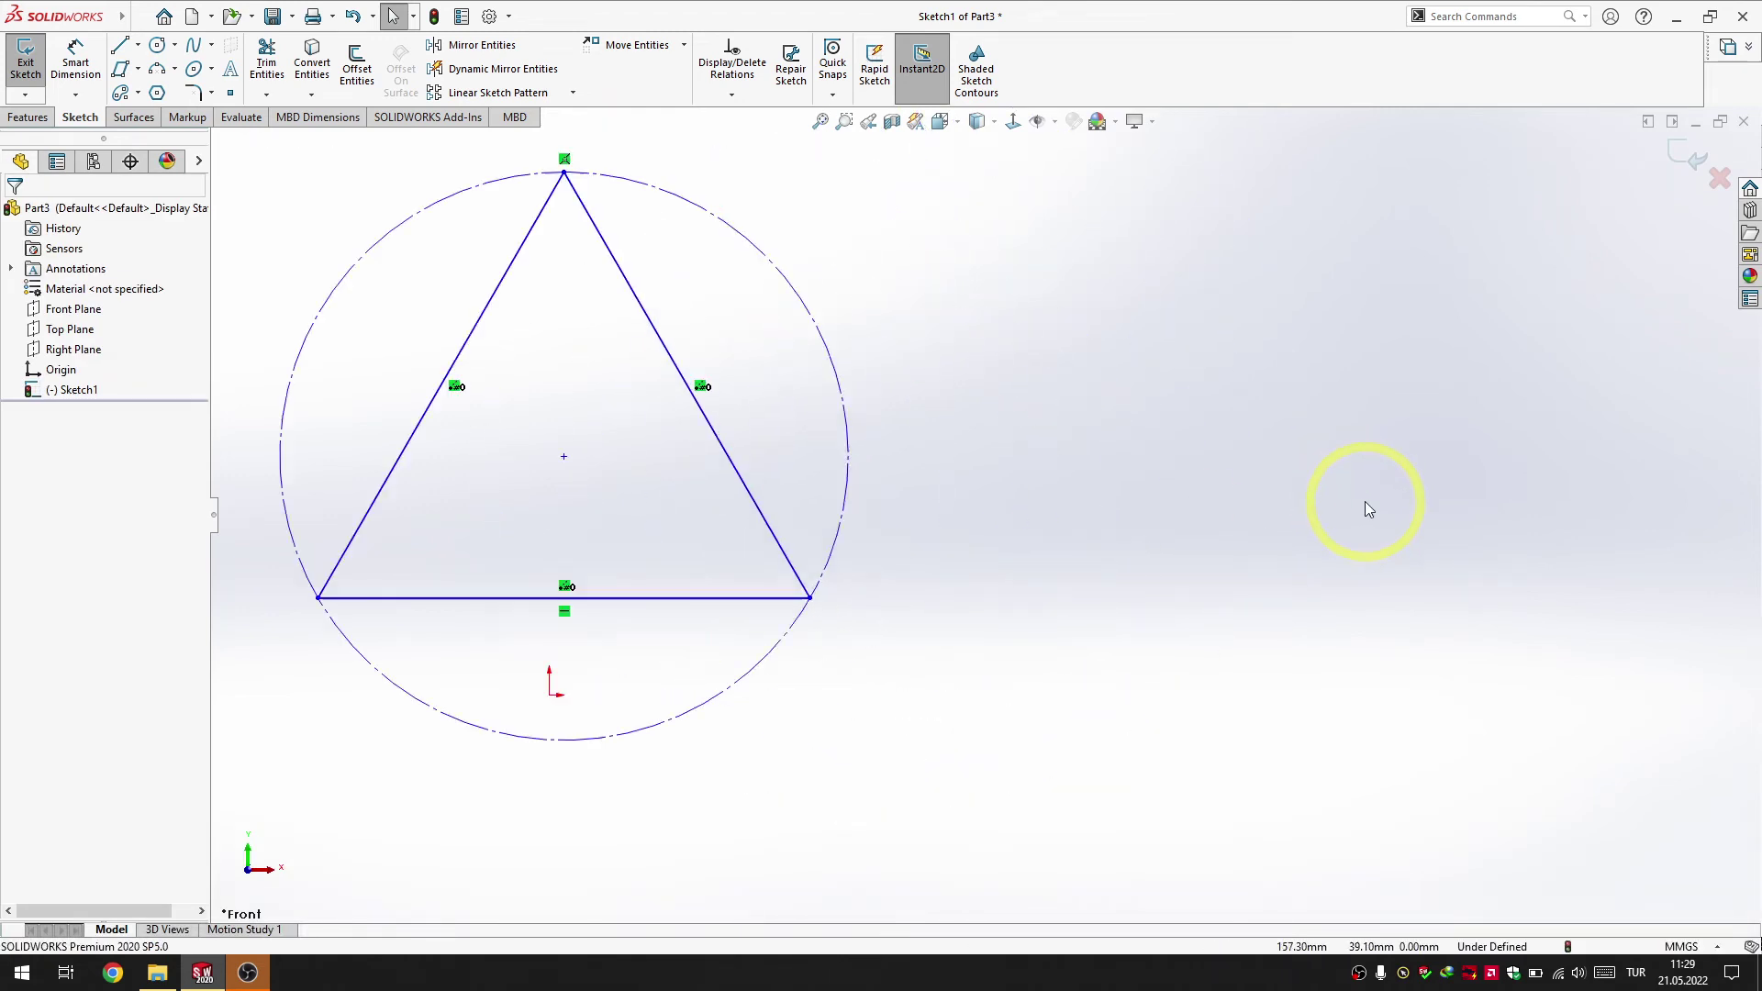
Draw a five-sided pentagon with an inscribed construction circle right of the triangle
click(157, 93)
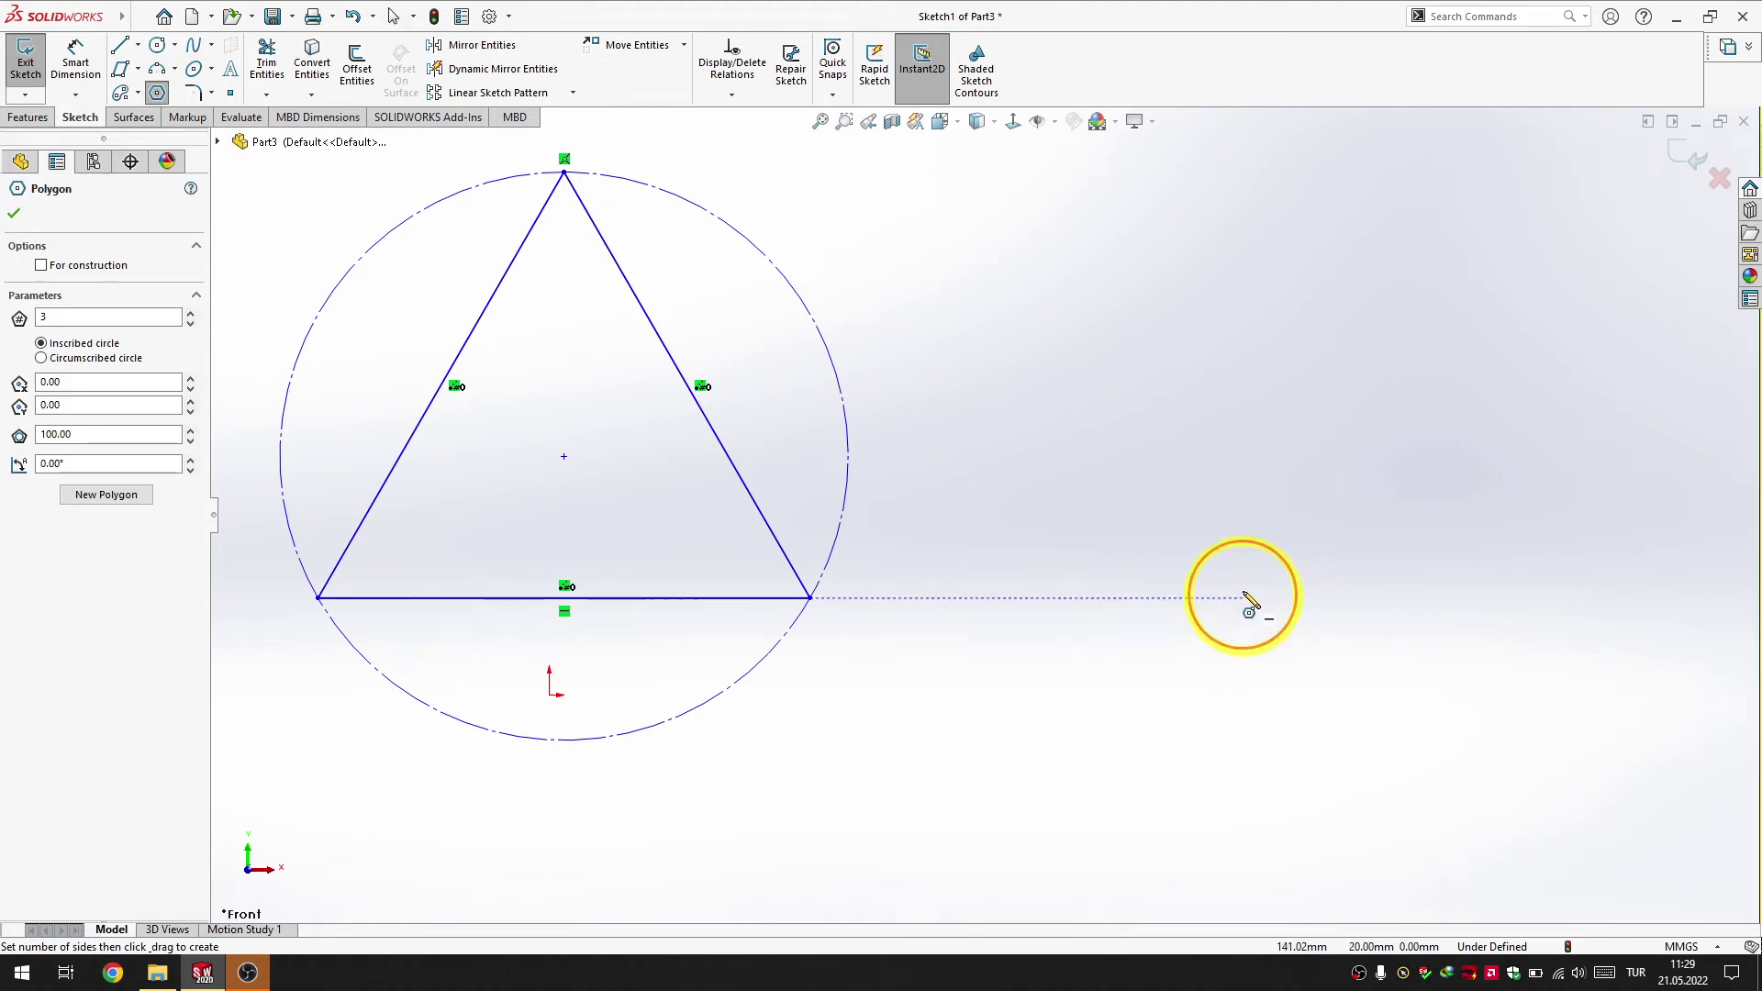
drag(1243, 601, 1264, 213)
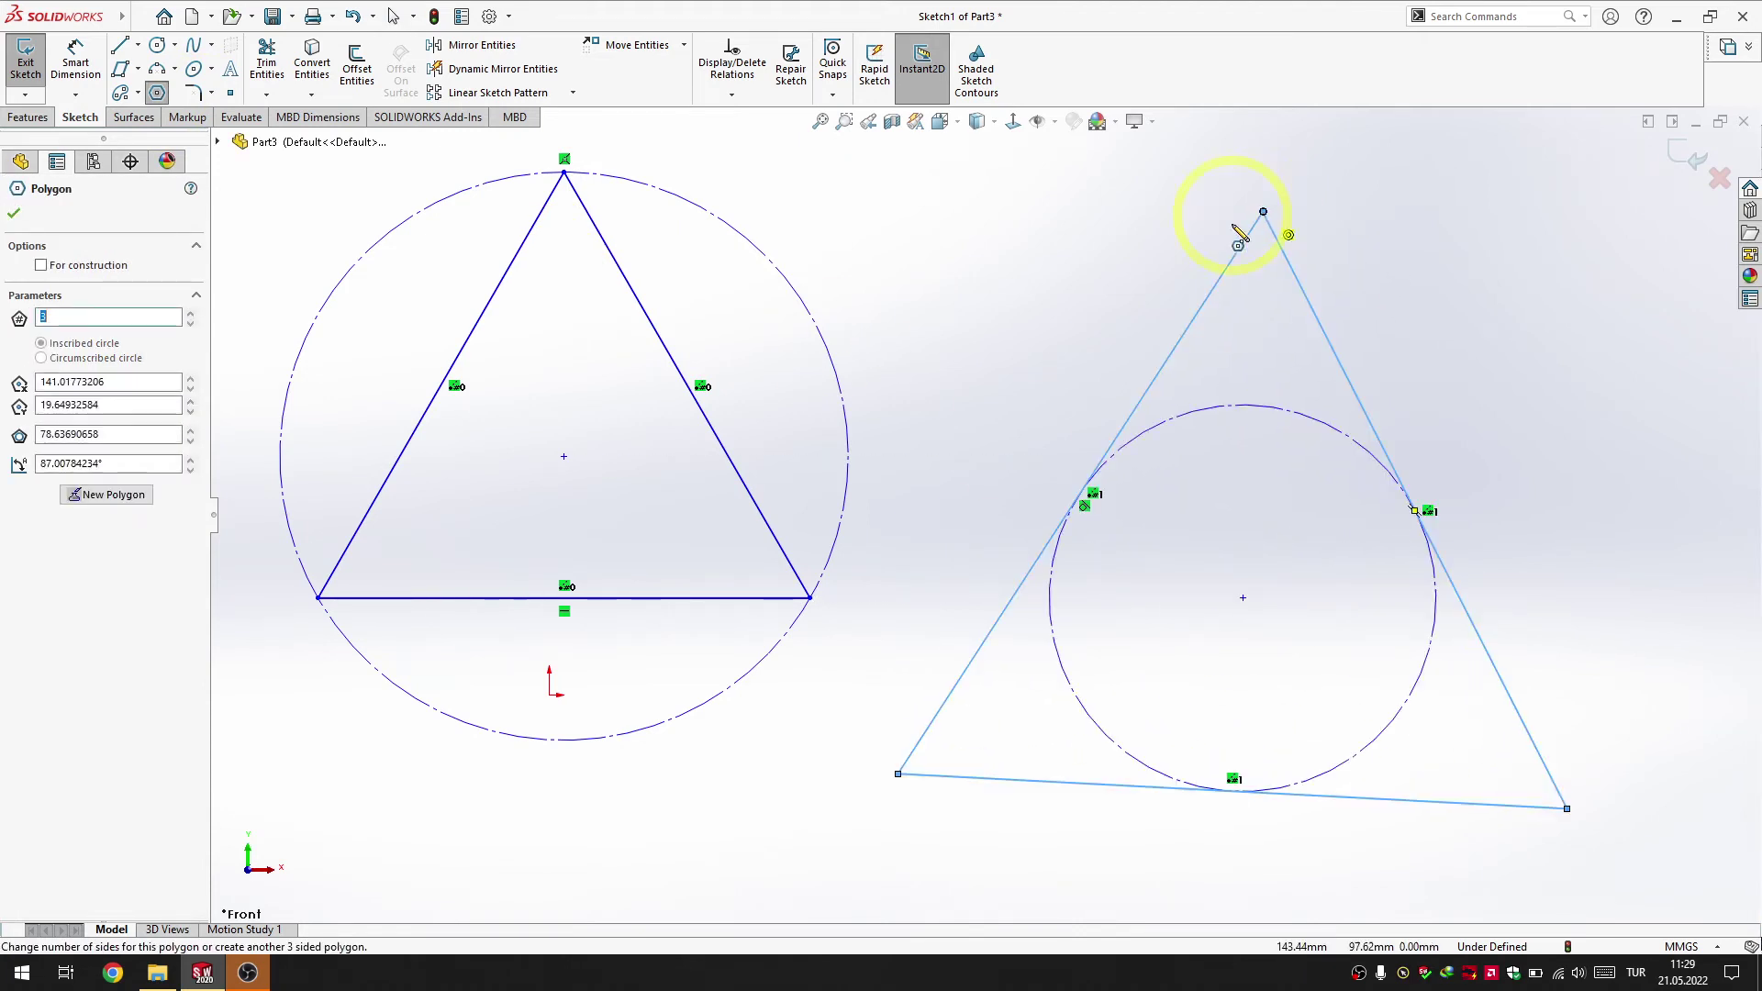
click(190, 312)
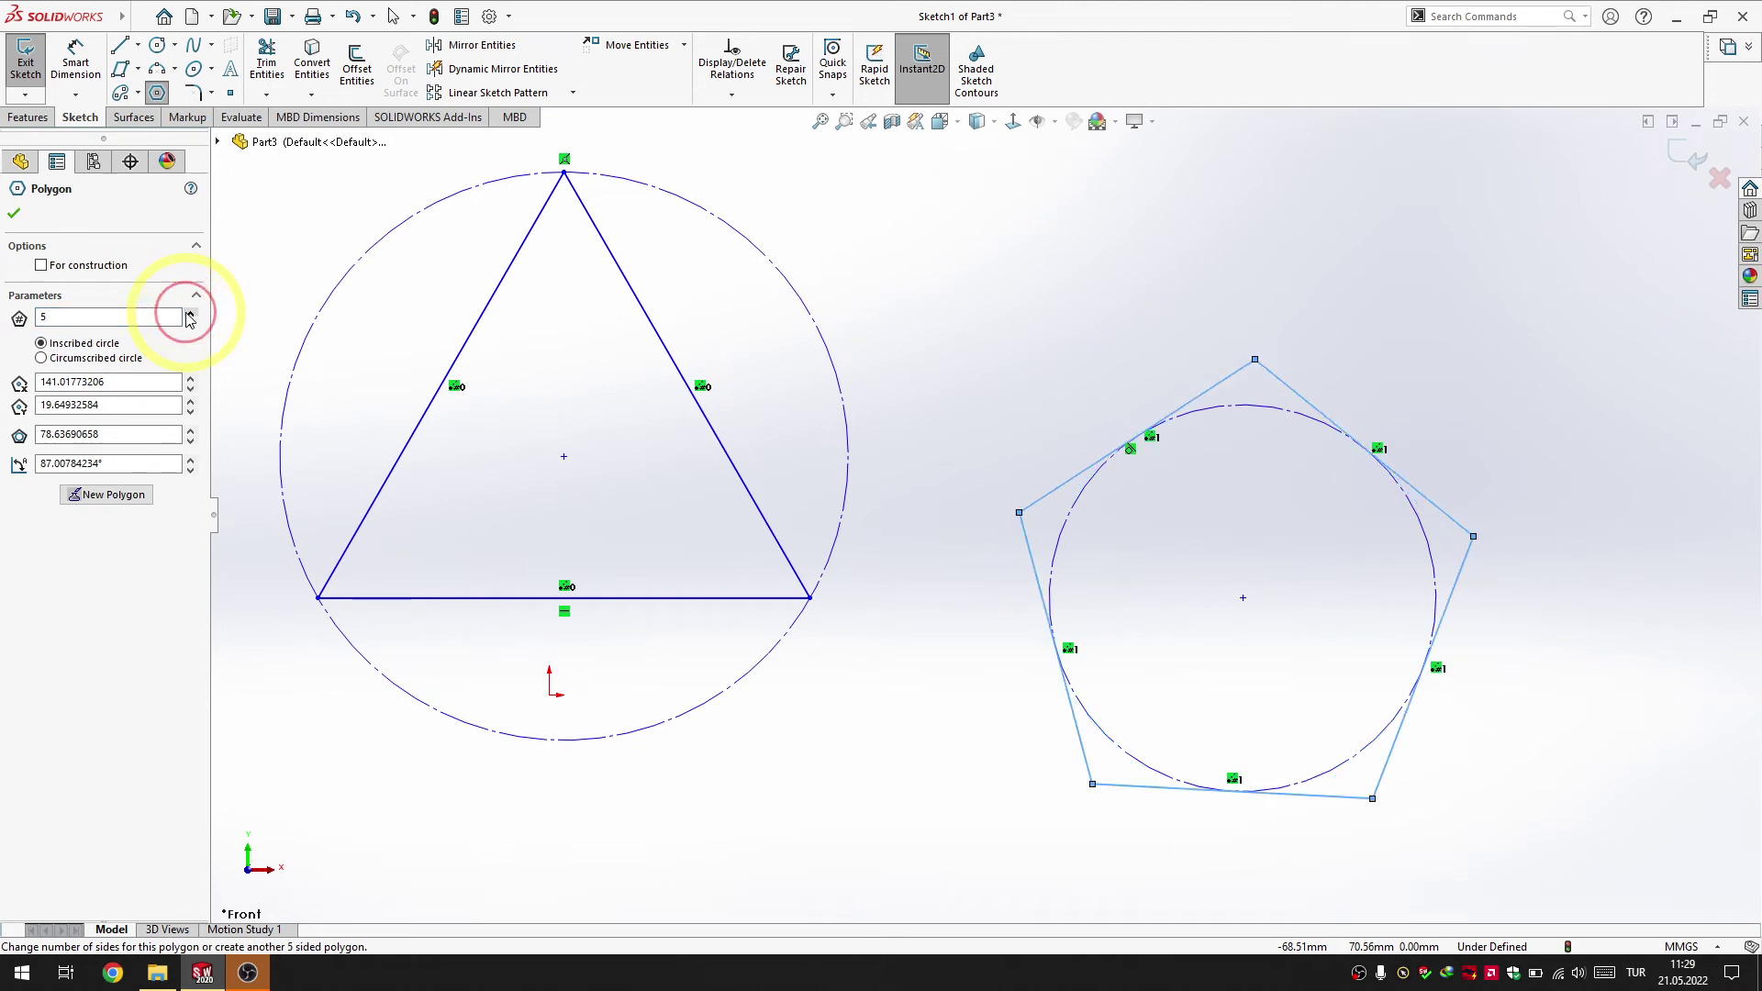
scroll(984, 513, up, 2)
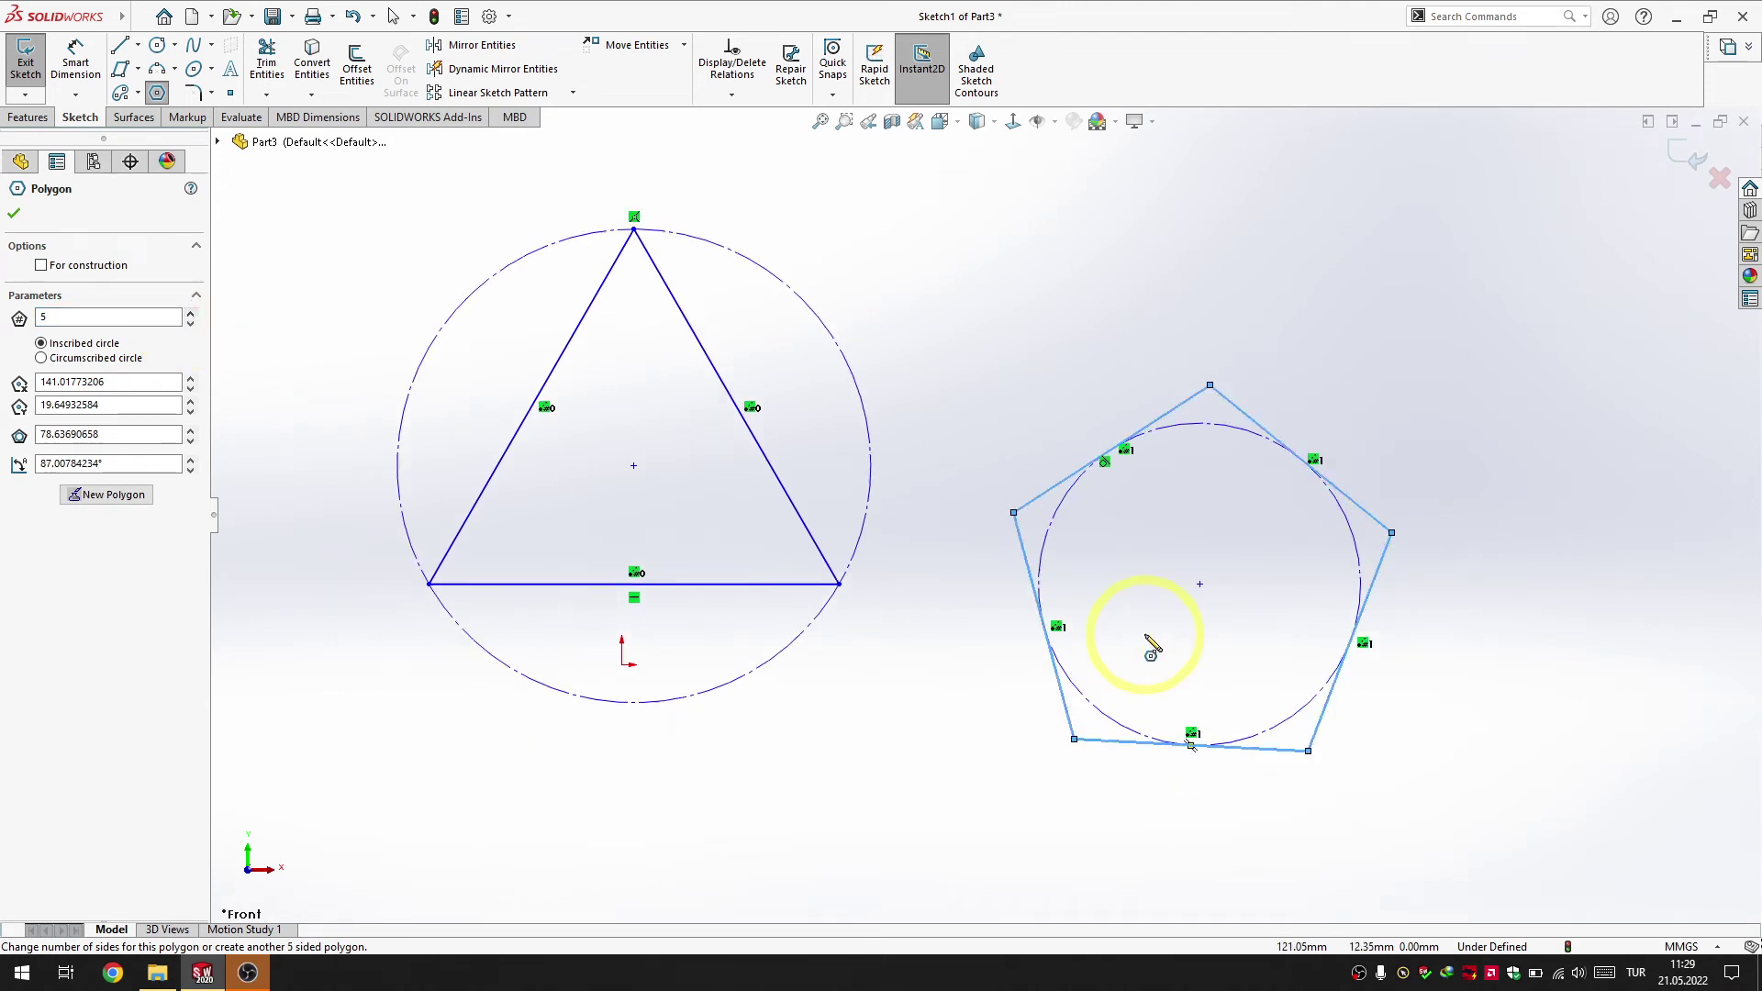
click(15, 216)
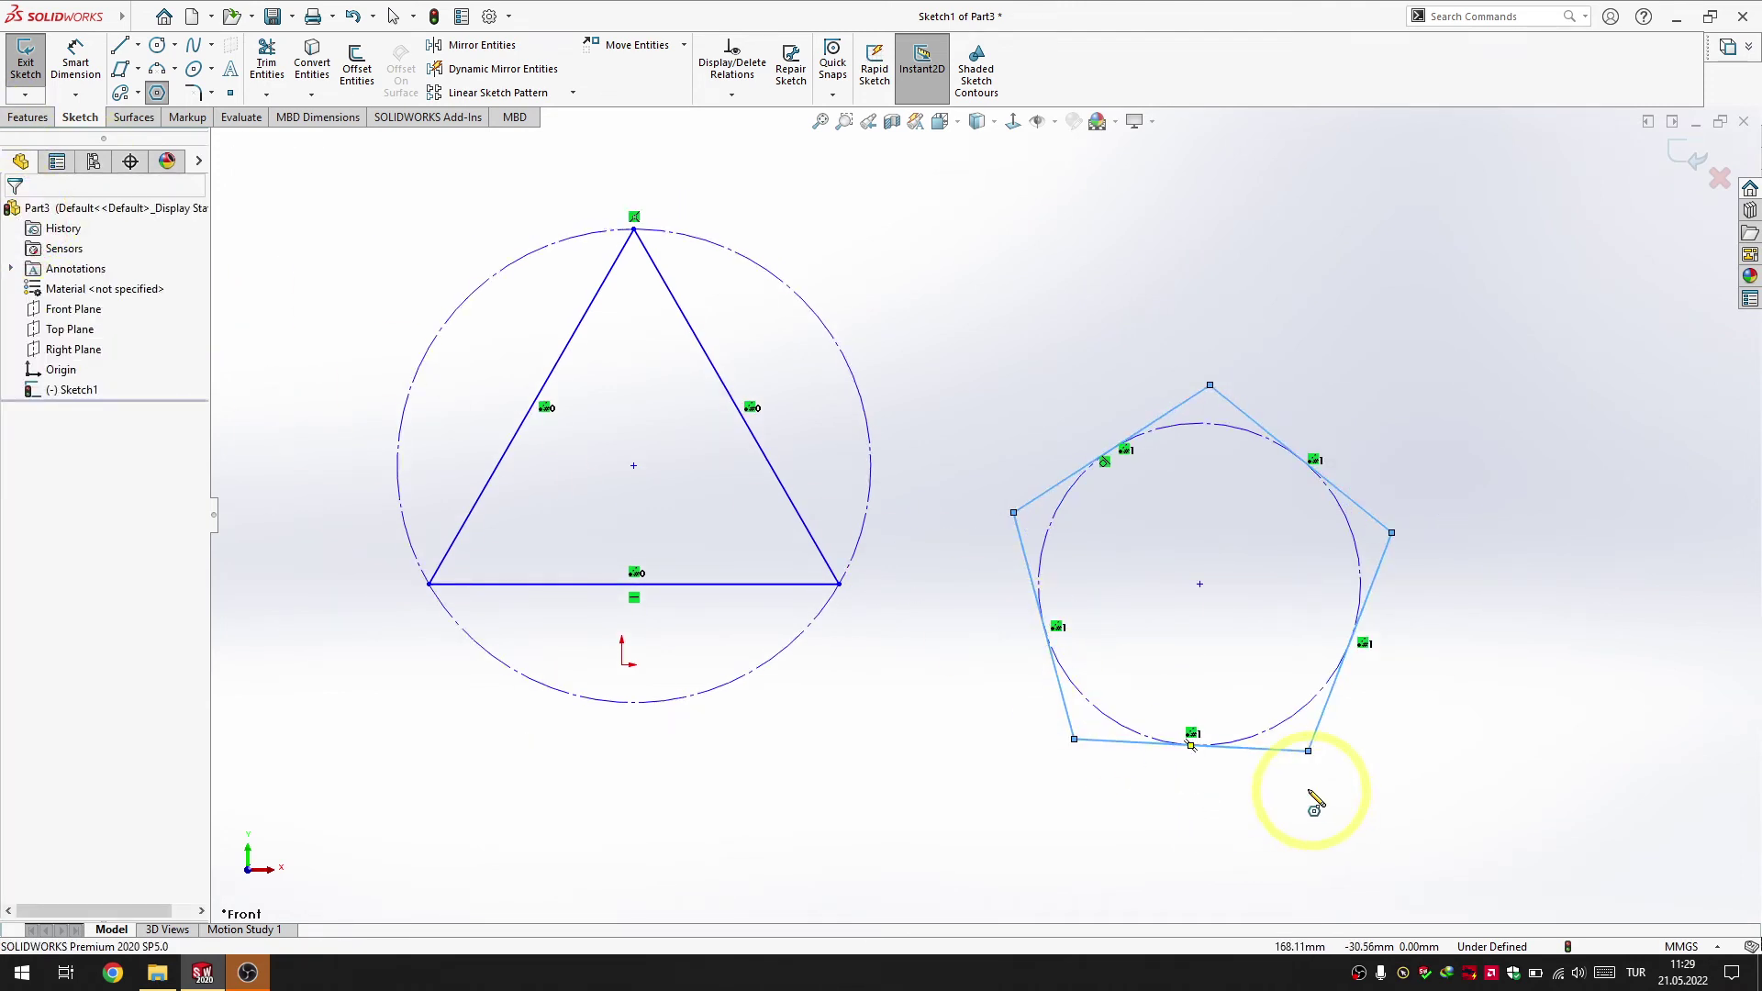
key(Escape)
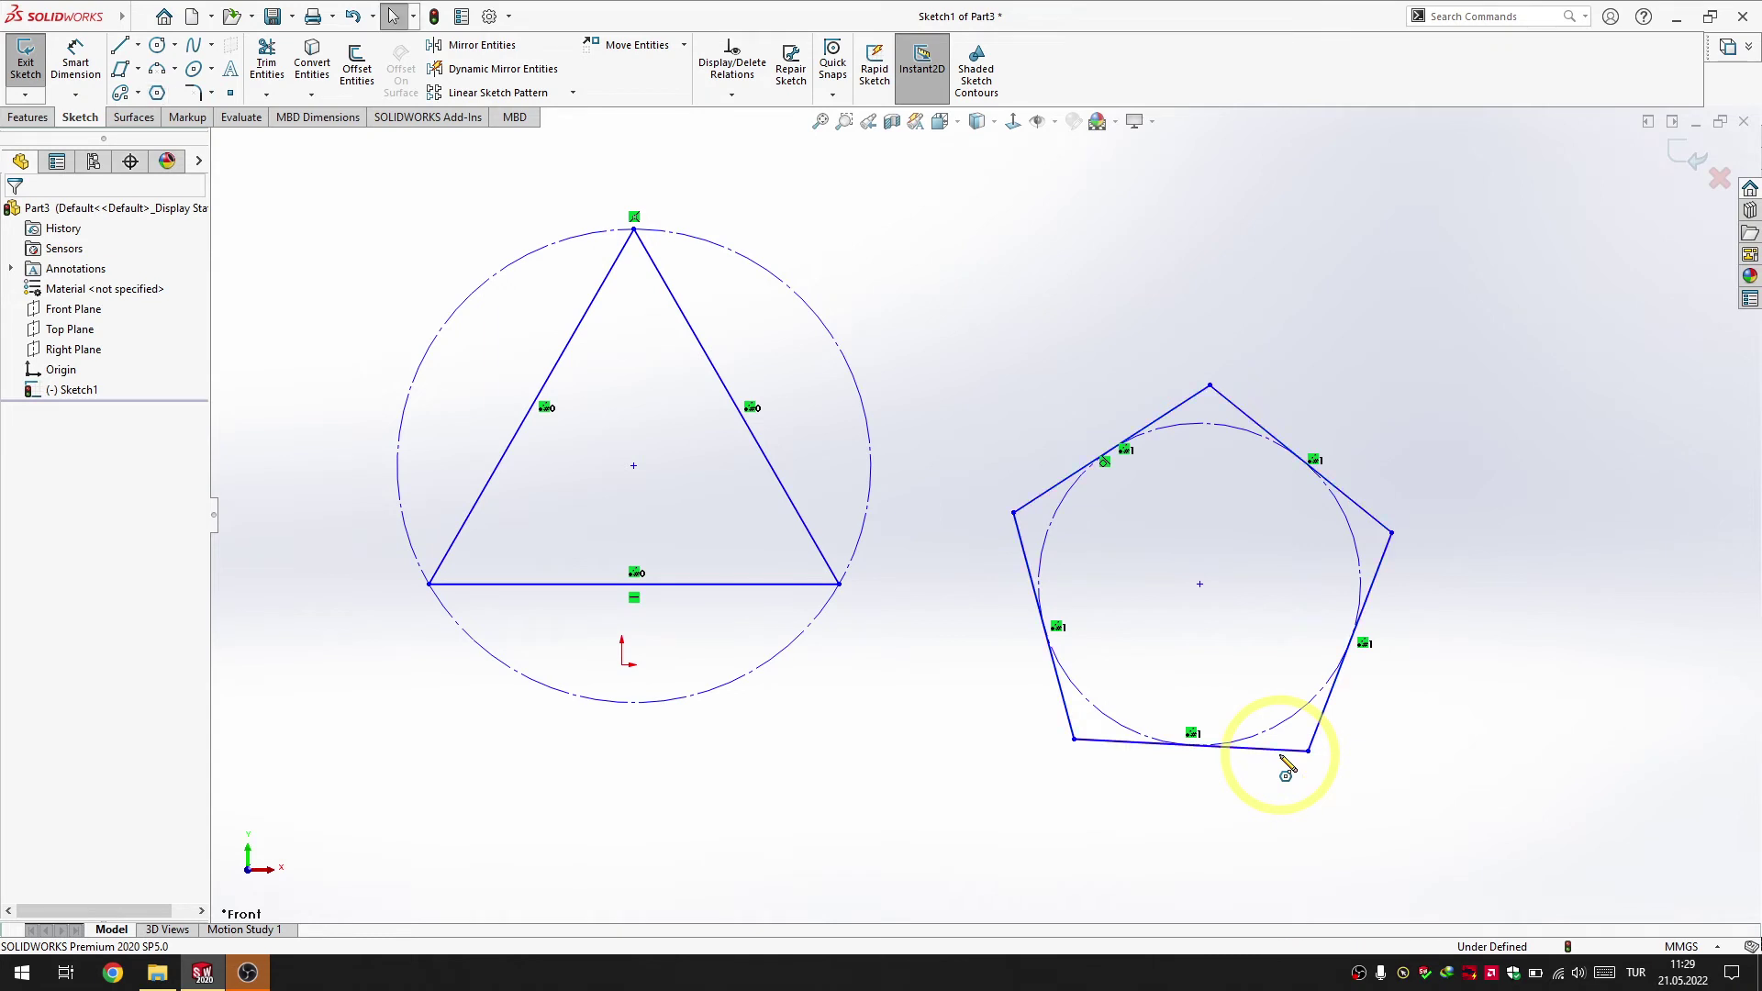
Make the pentagon's bottom edge horizontal, then drag its top vertex up and back to test
click(1282, 754)
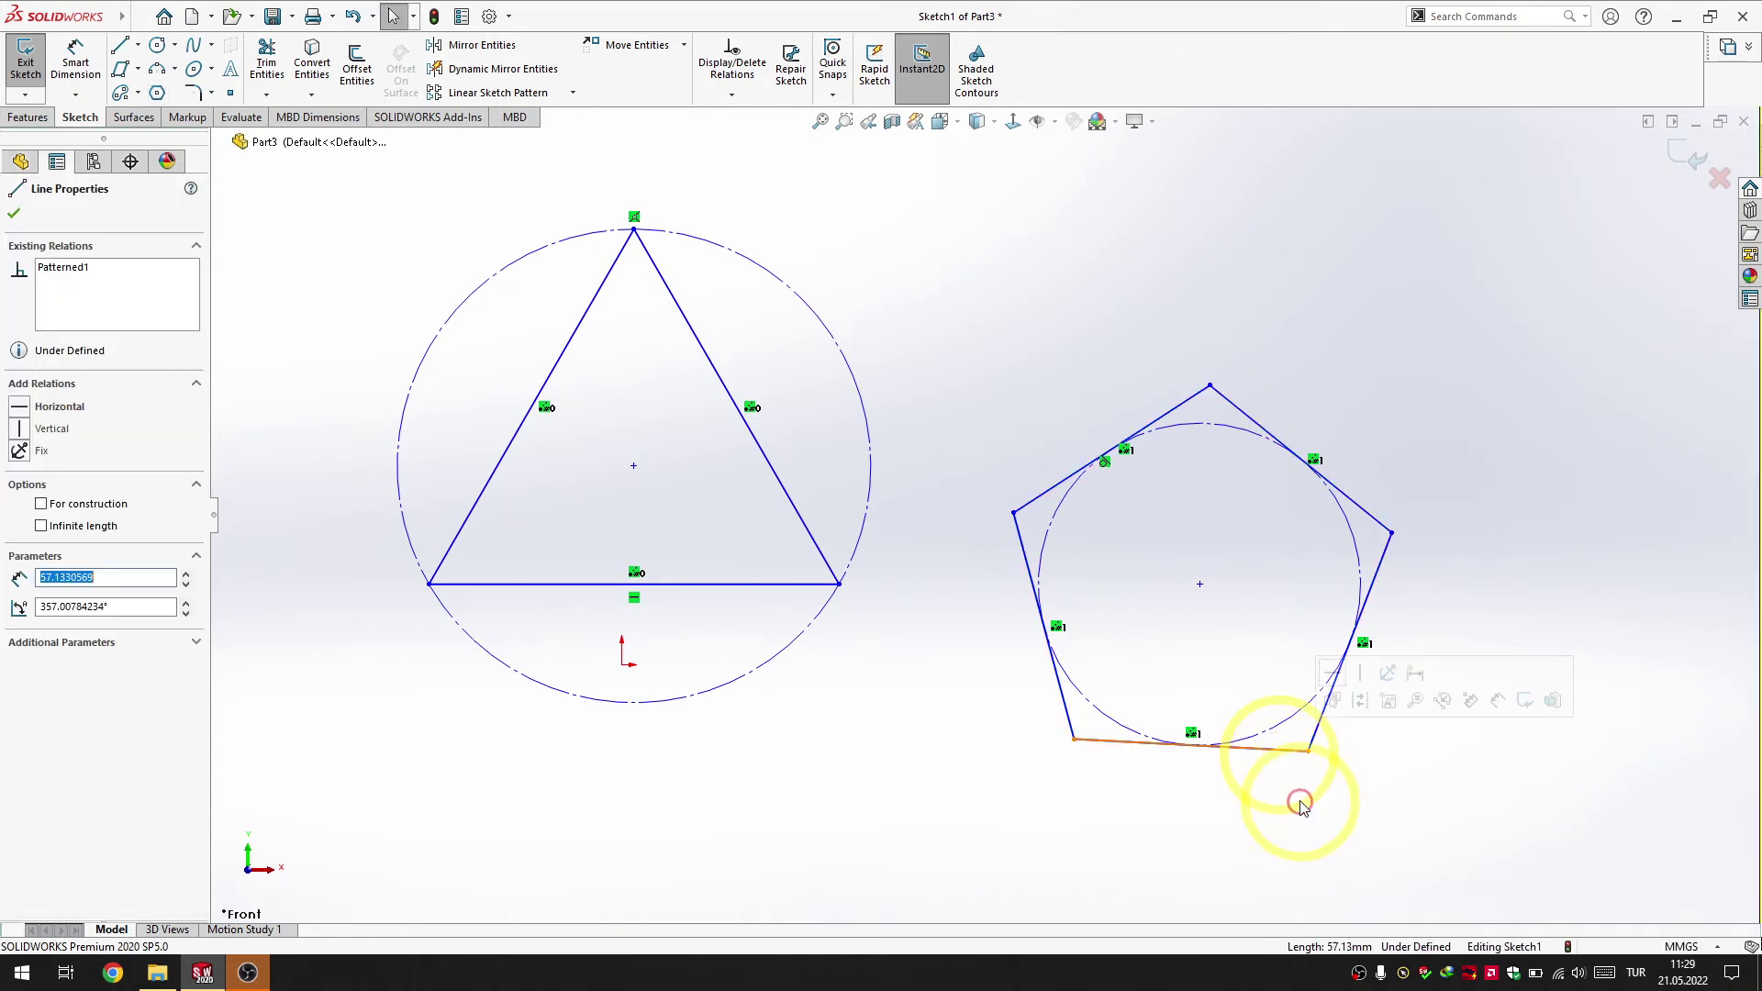
click(1343, 677)
key(z)
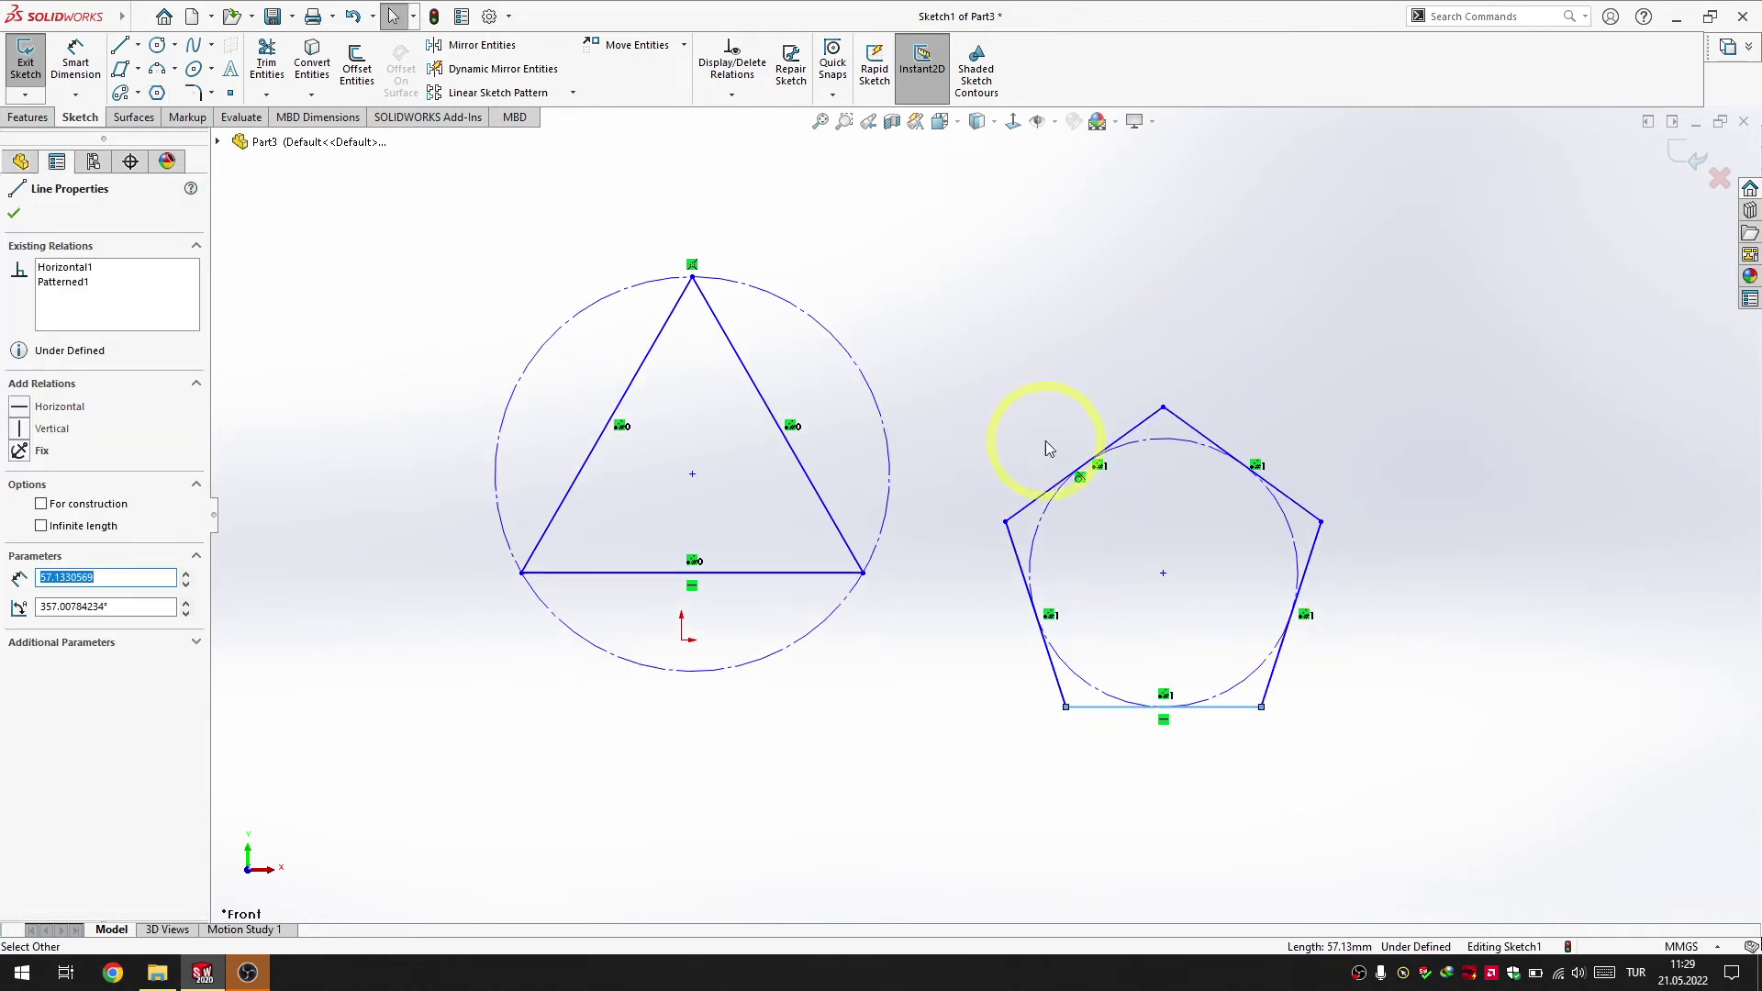
drag(1163, 408, 1139, 262)
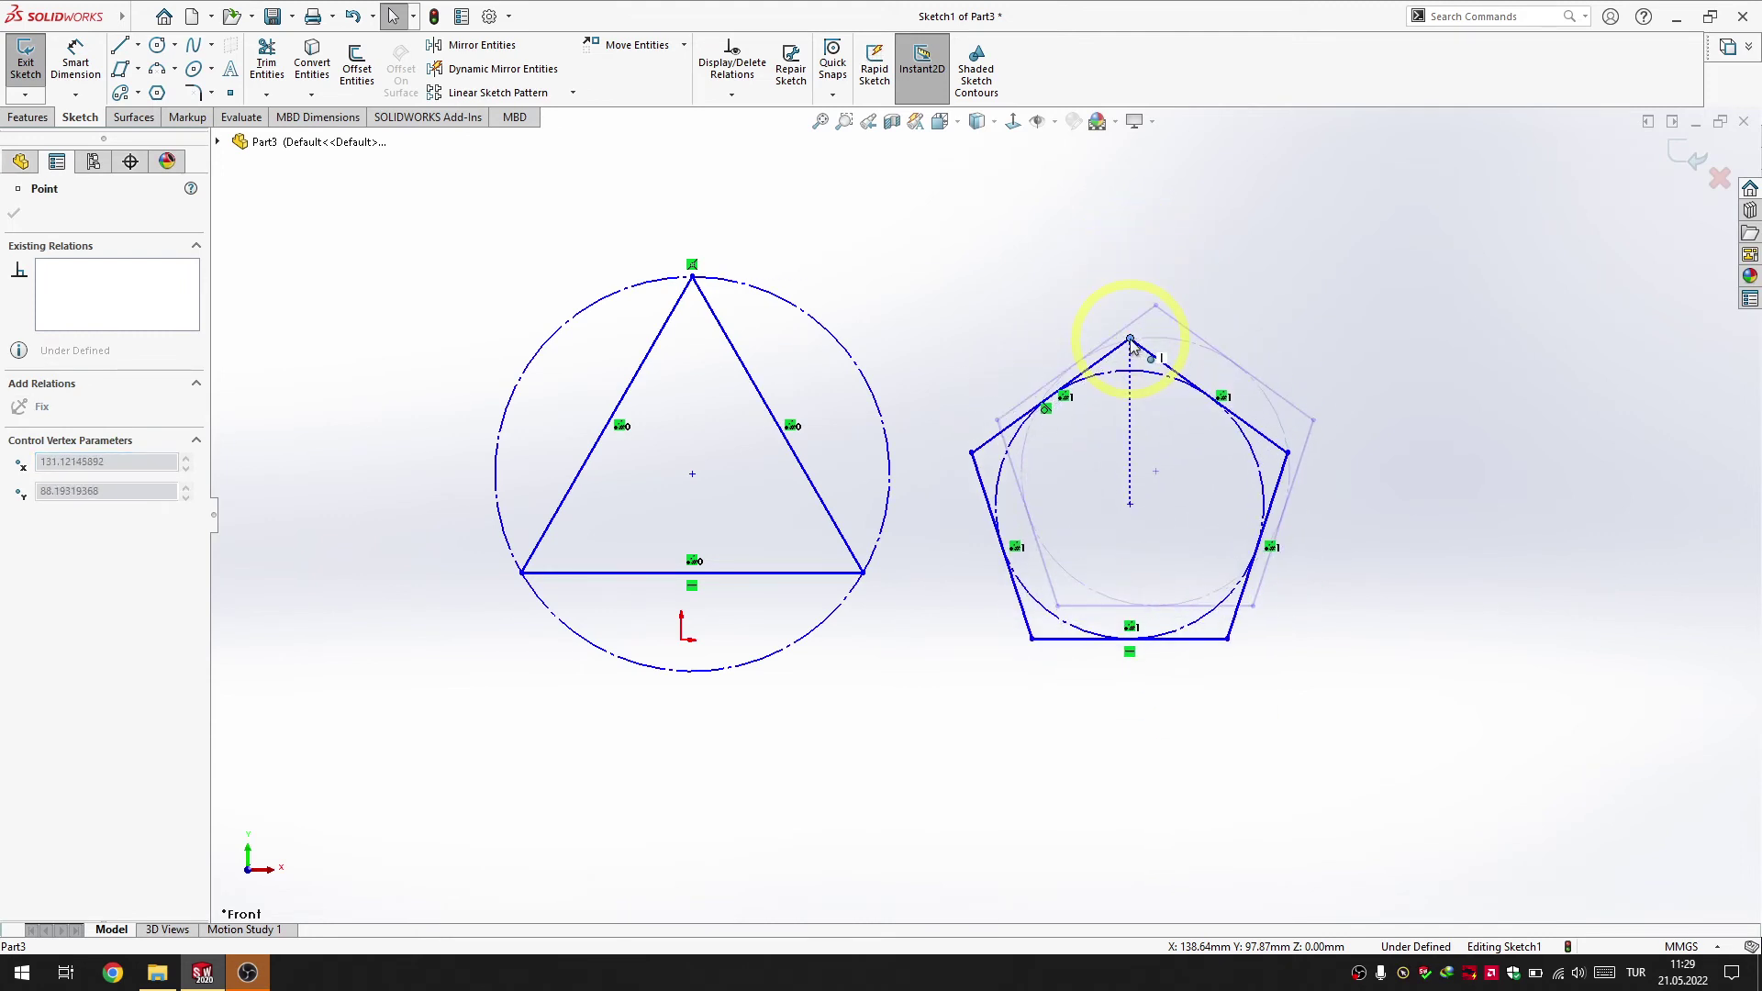
drag(1139, 262, 1130, 339)
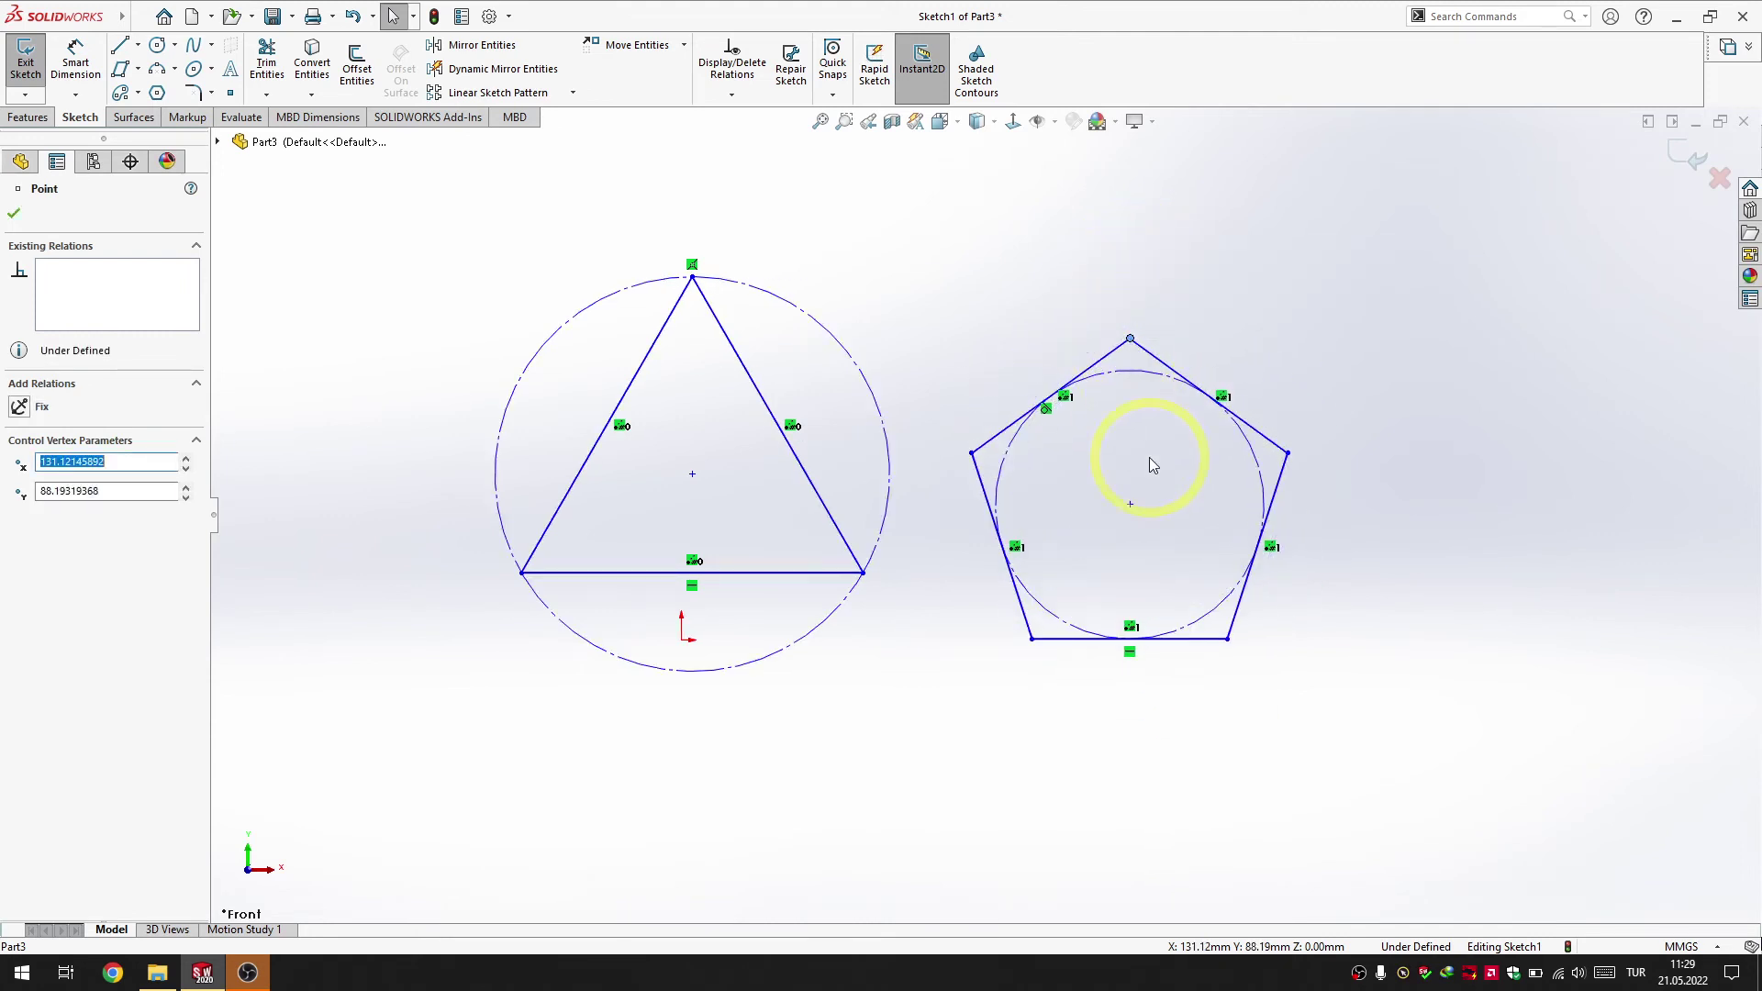
Close the vertex properties and delete the pentagon's horizontal relation
click(14, 213)
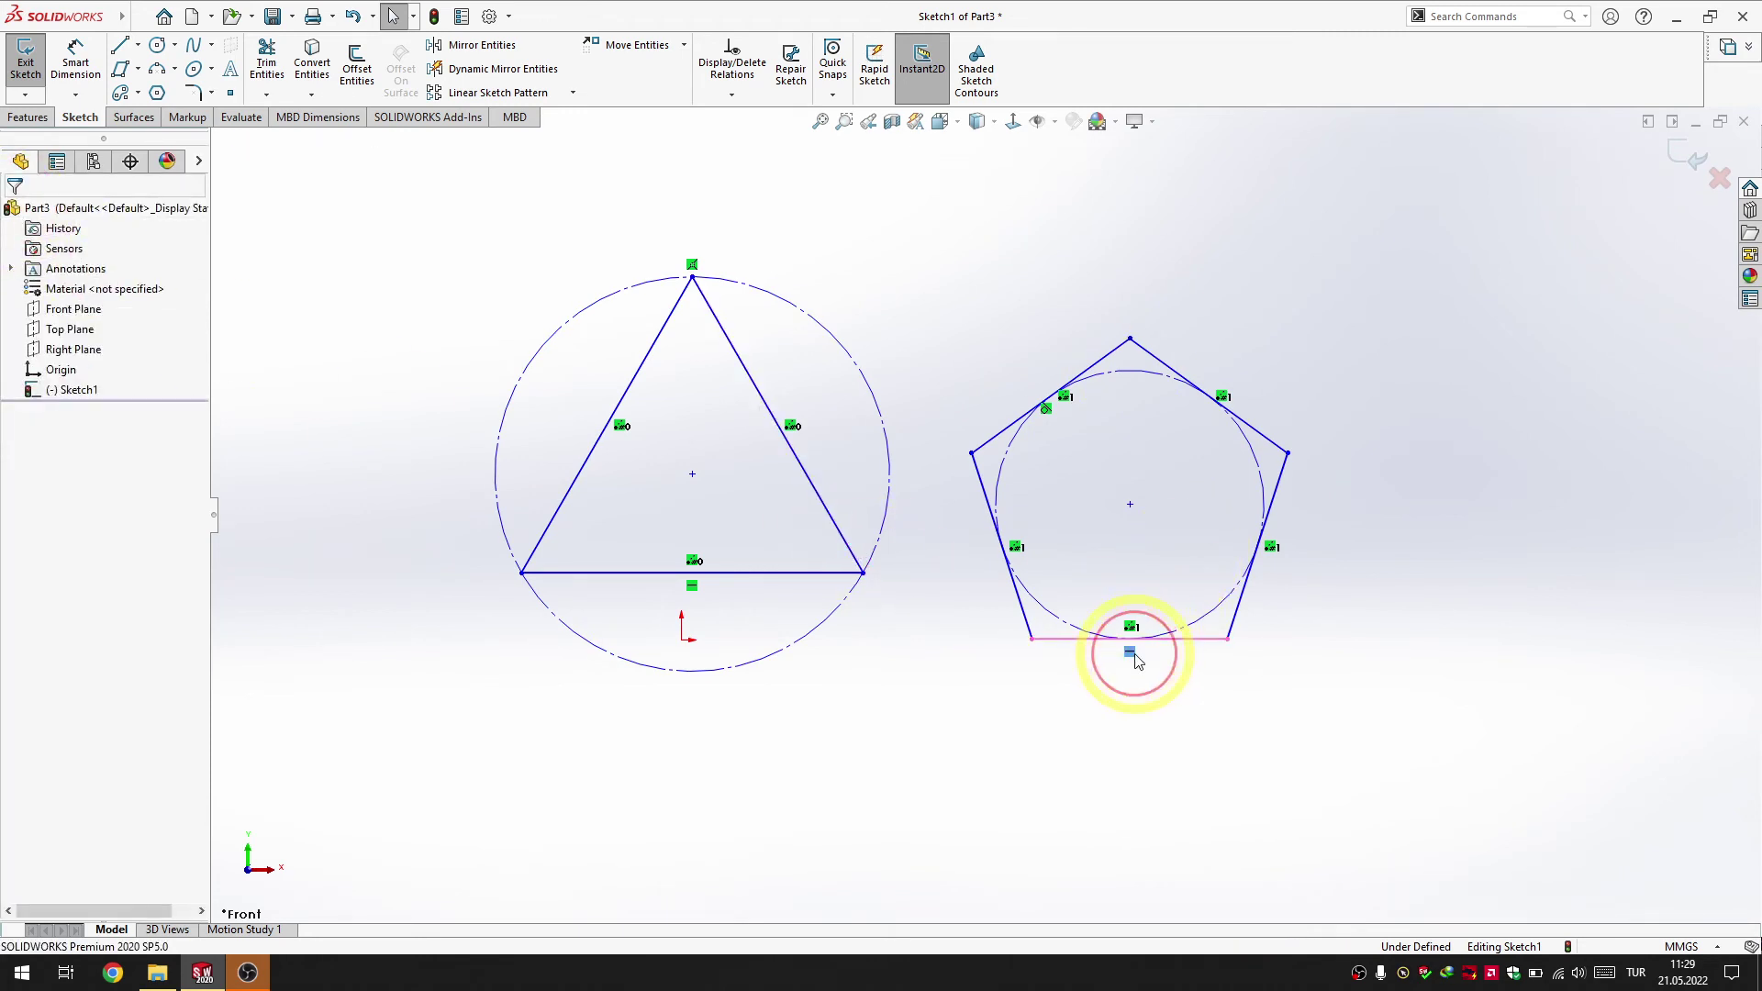
right_click(1136, 658)
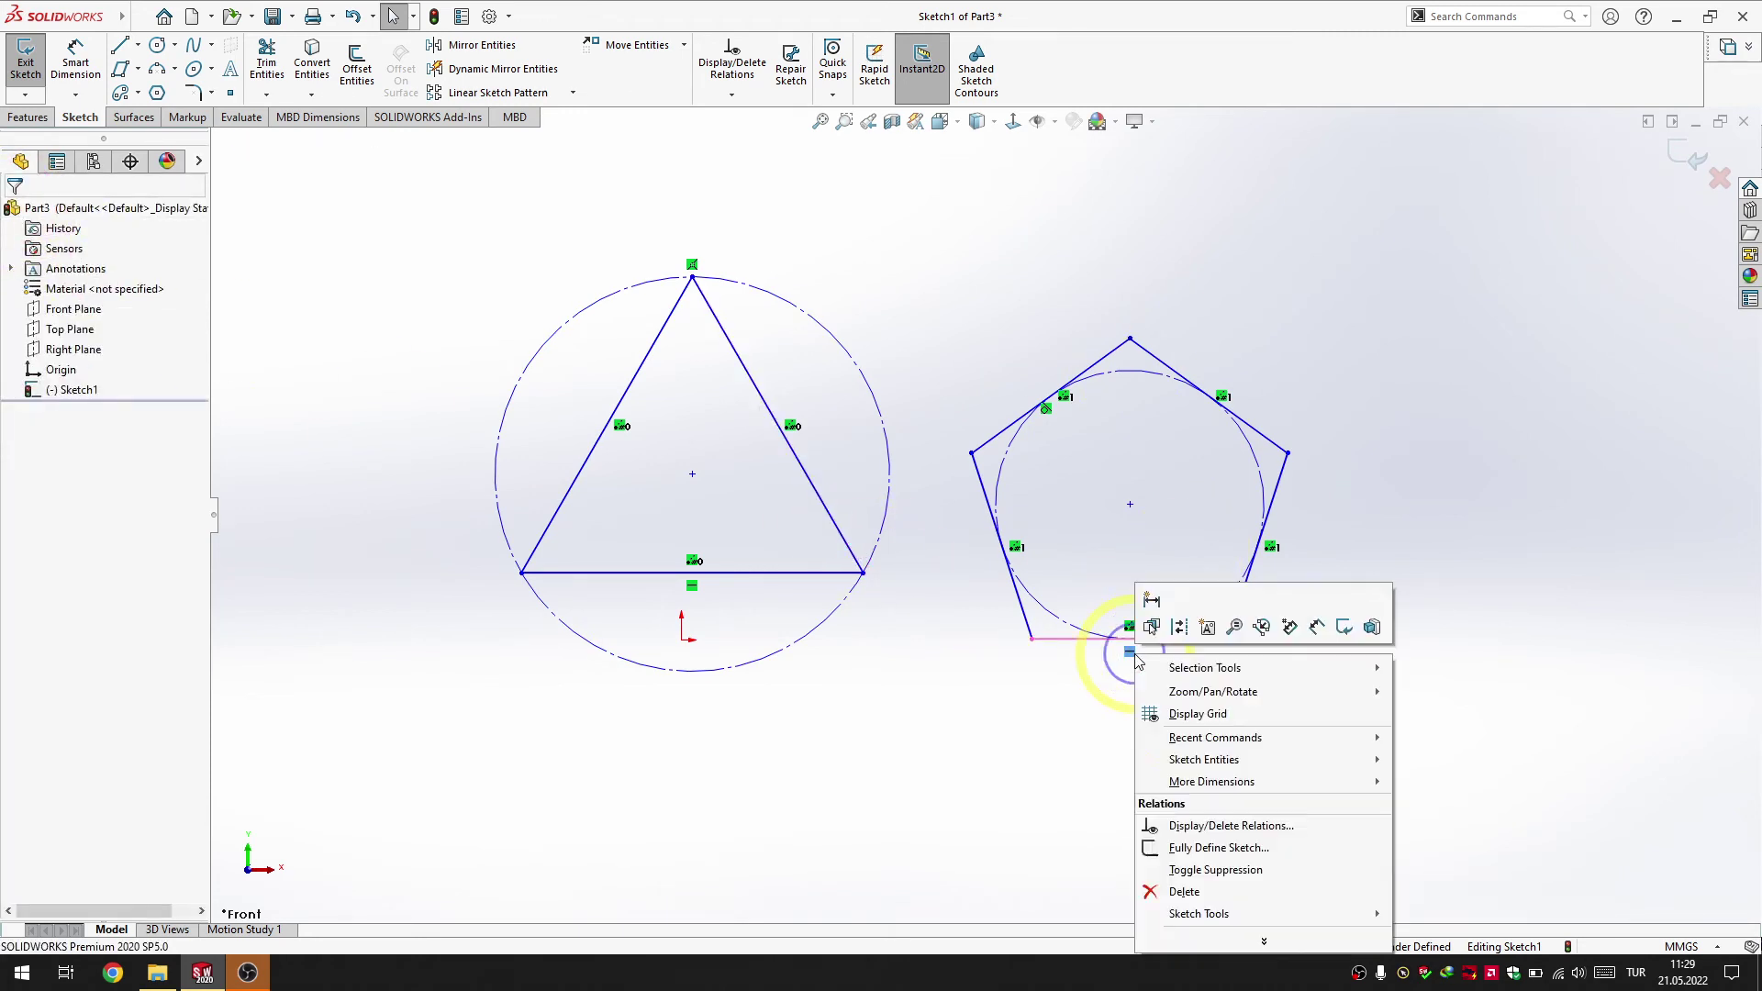
click(1184, 891)
Experiment with dragging pentagon vertices and deleting its construction circle, then undo the changes
drag(1231, 637, 1214, 637)
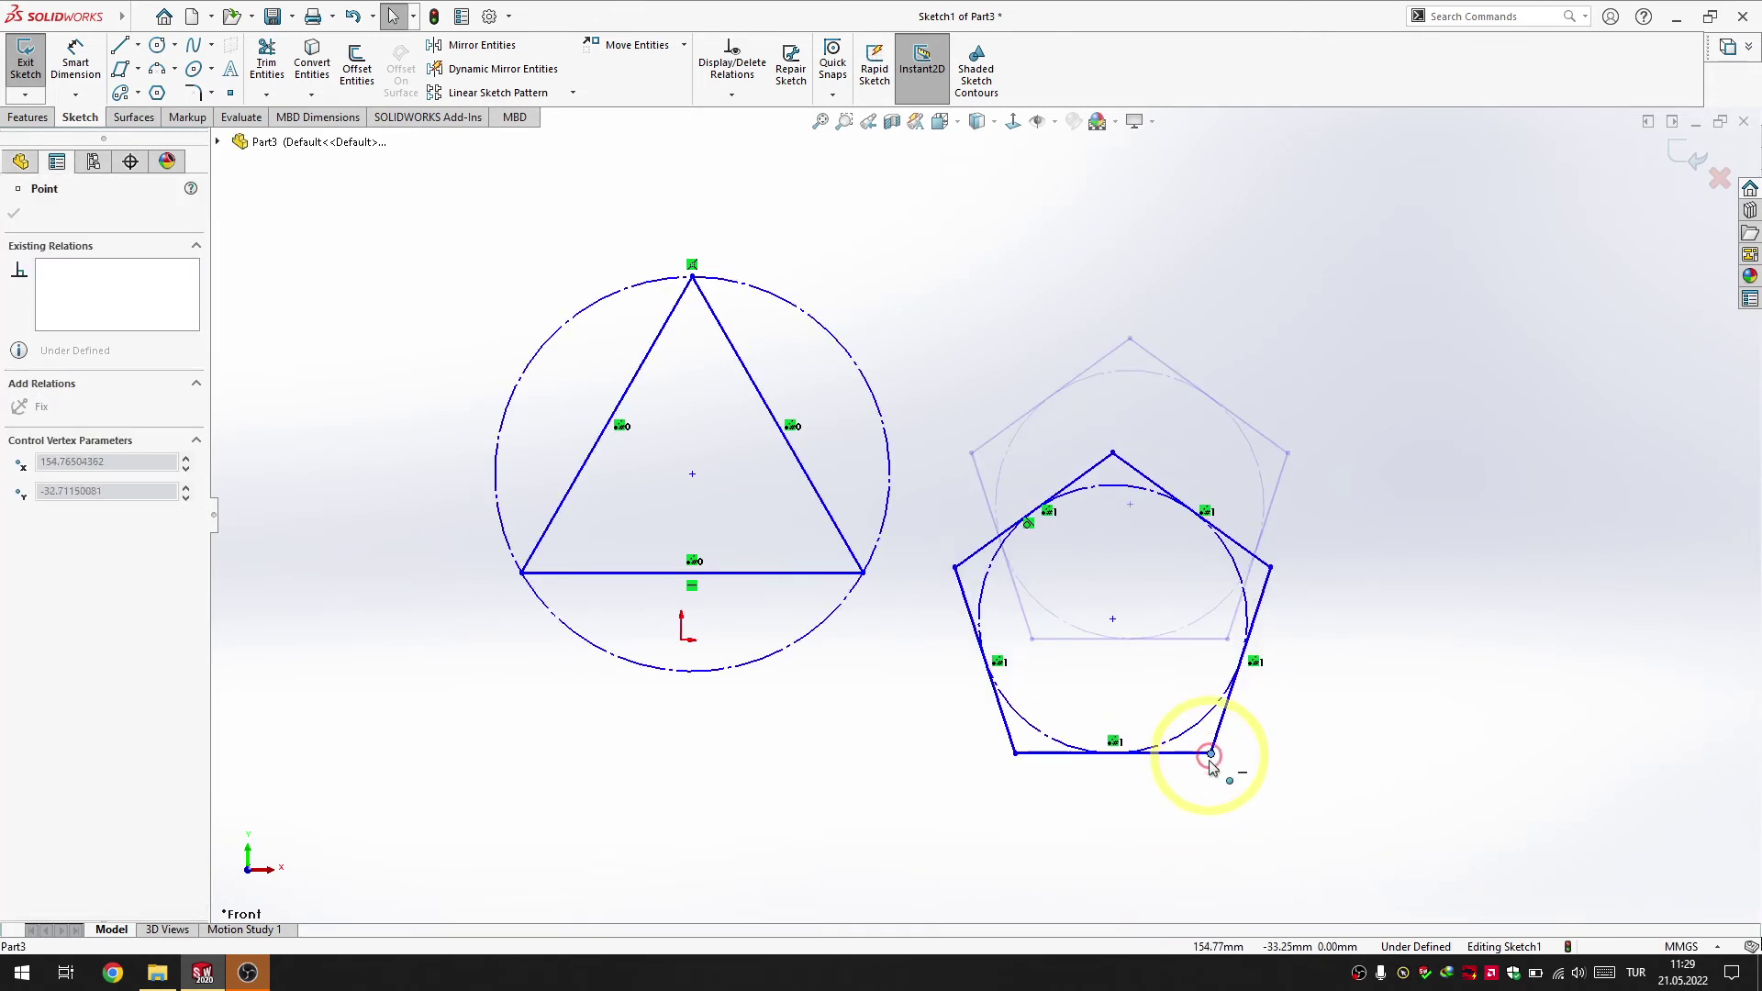
click(1116, 625)
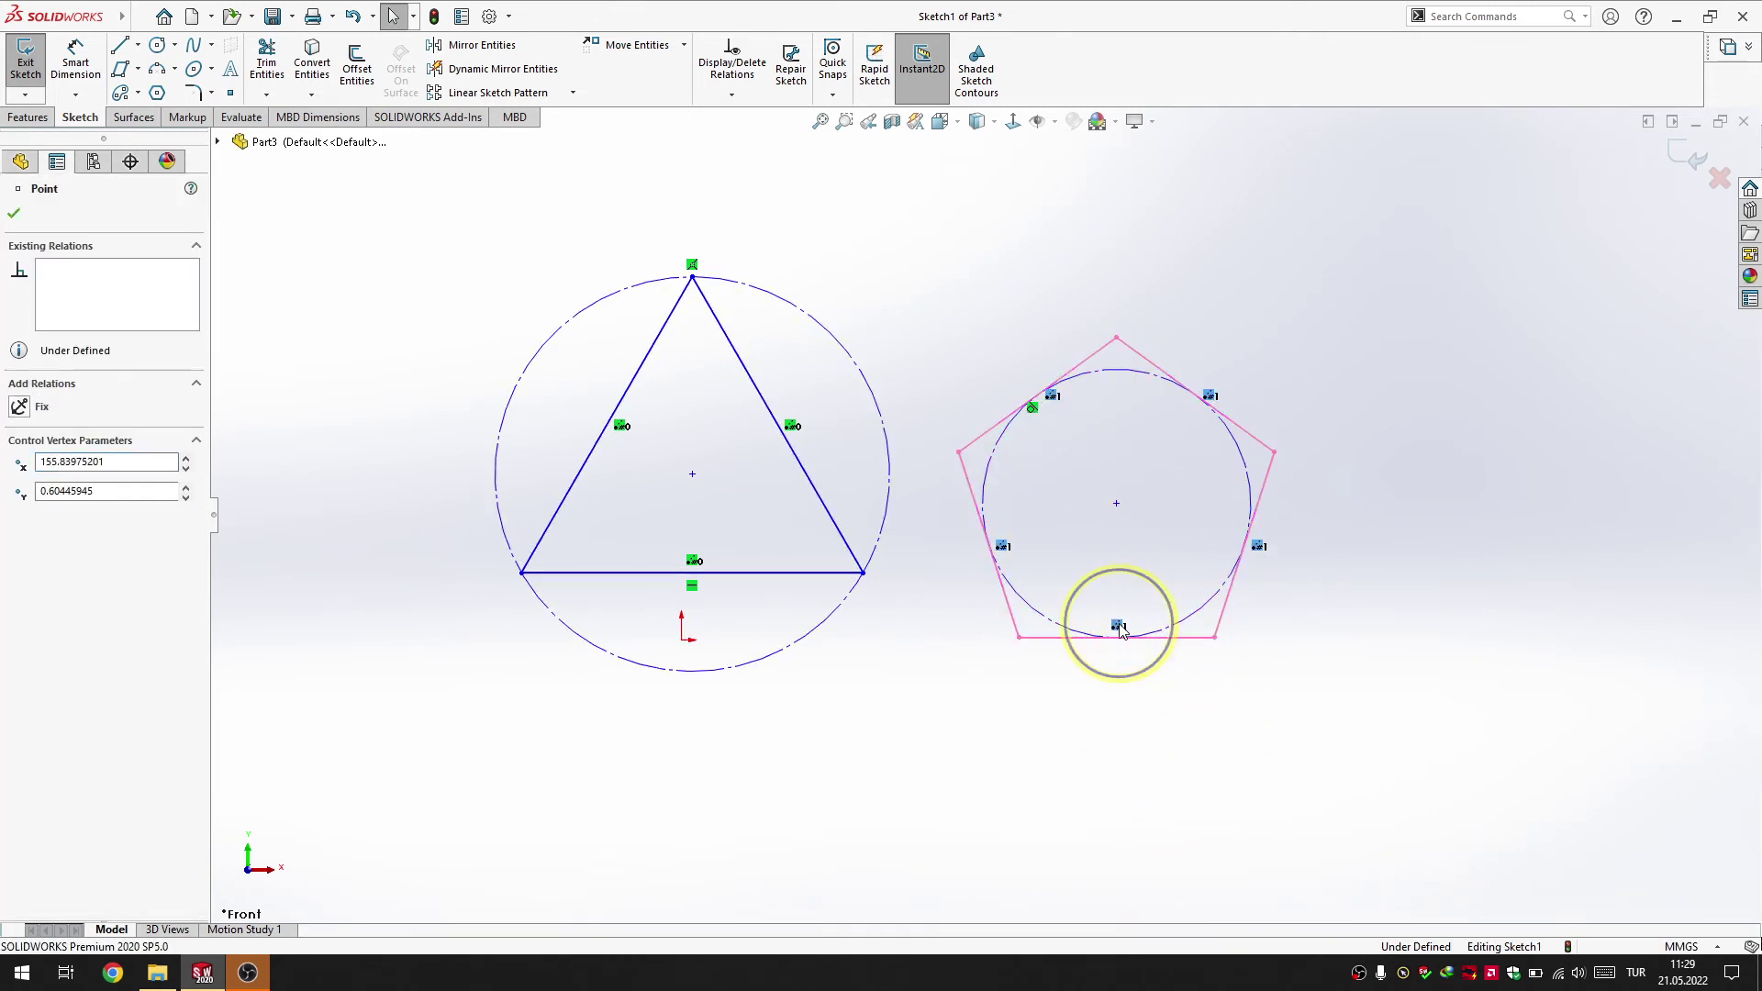
right_click(1118, 626)
click(1191, 860)
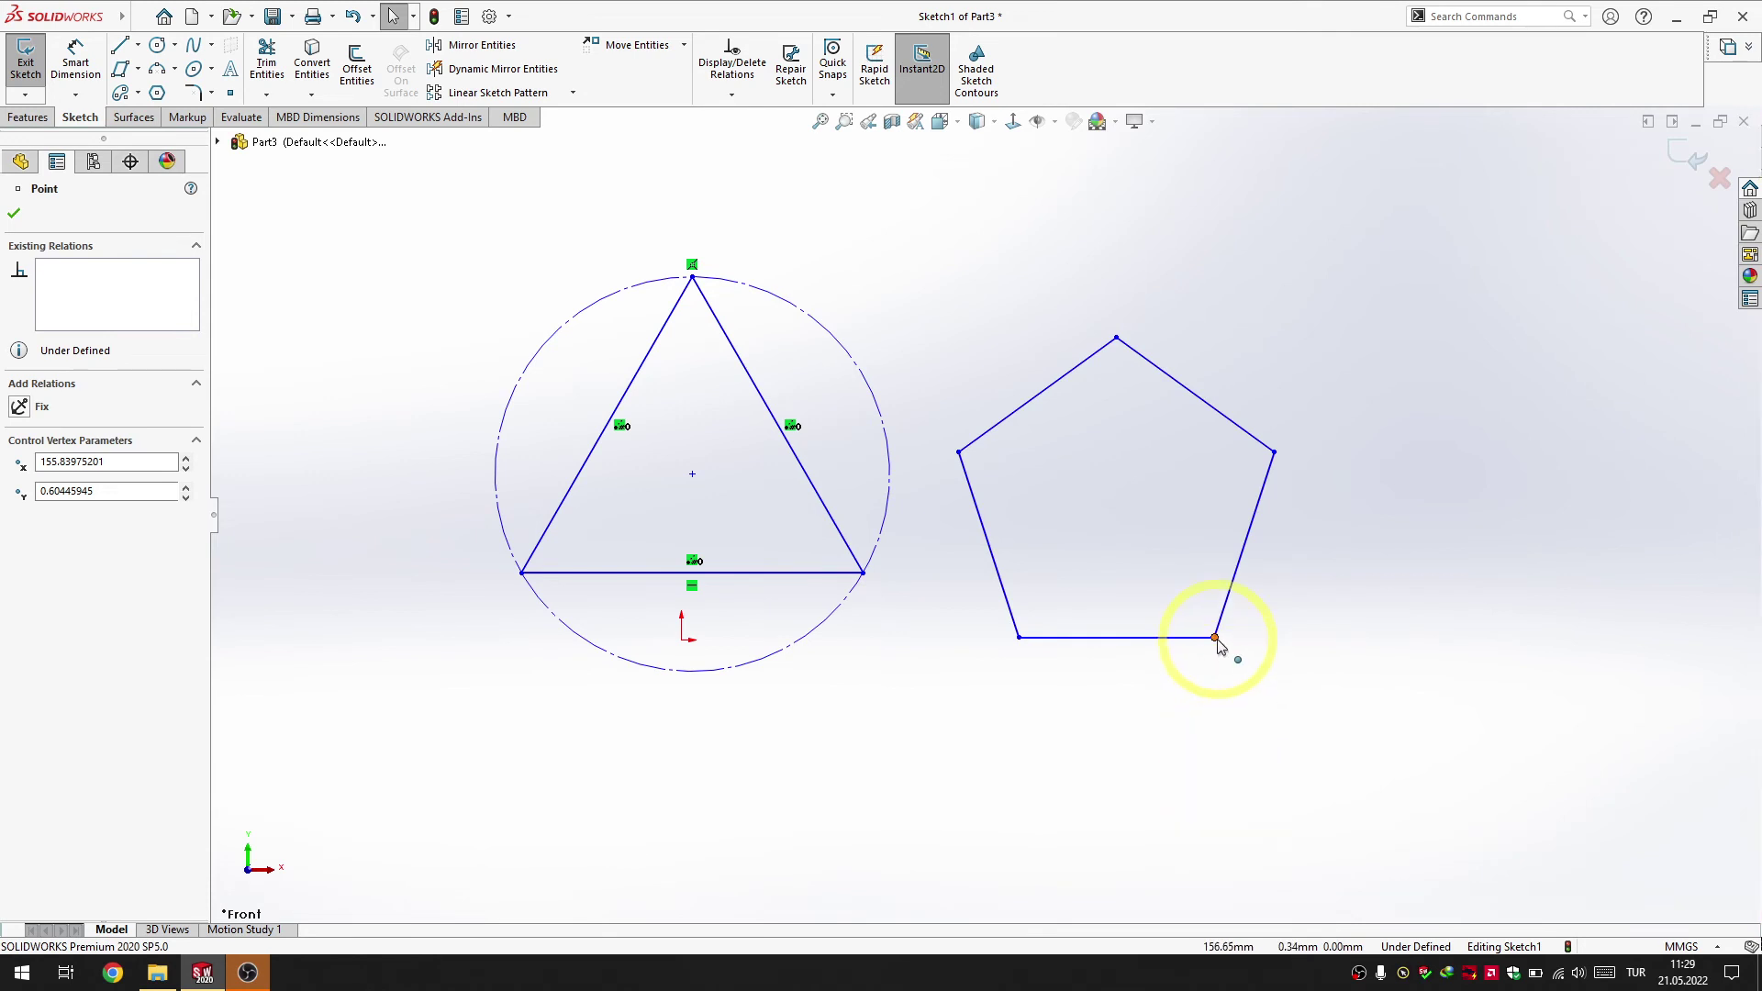
mouse_move(1214, 637)
mouse_down()
mouse_move(1174, 758)
mouse_move(1275, 631)
mouse_move(1278, 799)
mouse_move(1278, 637)
mouse_move(1164, 530)
mouse_move(1201, 671)
mouse_move(1289, 778)
mouse_move(1113, 465)
mouse_move(1254, 683)
mouse_up()
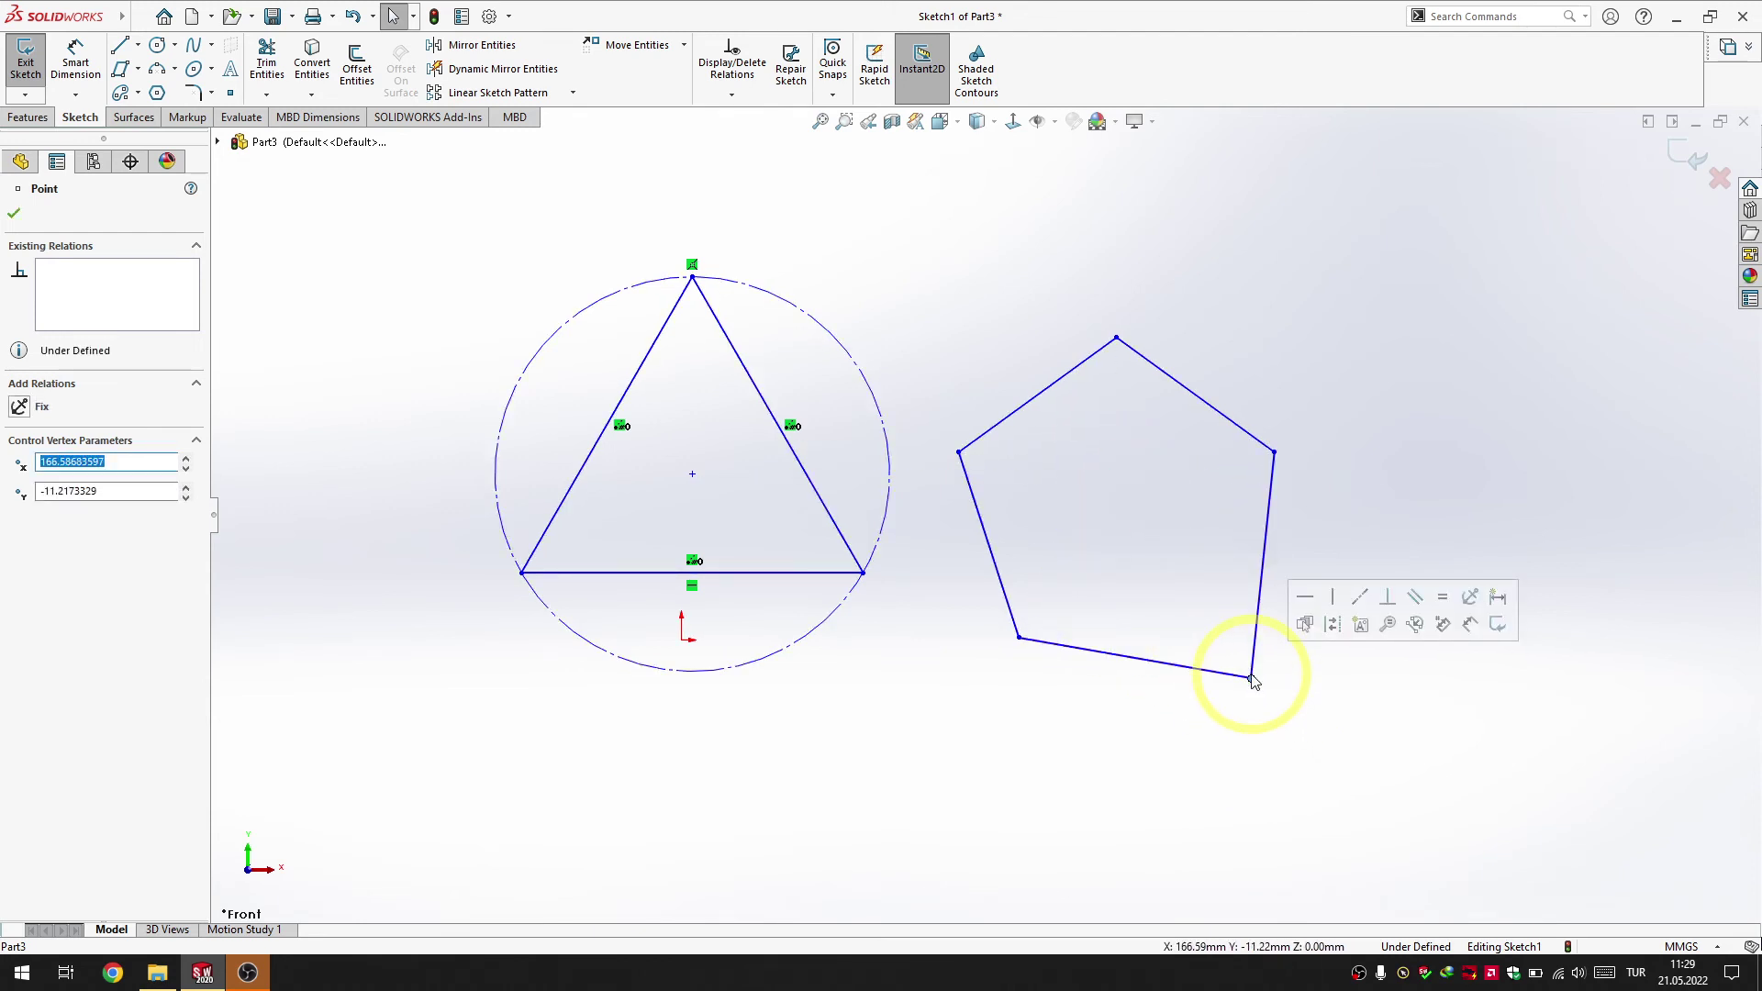
key(ctrl+z)
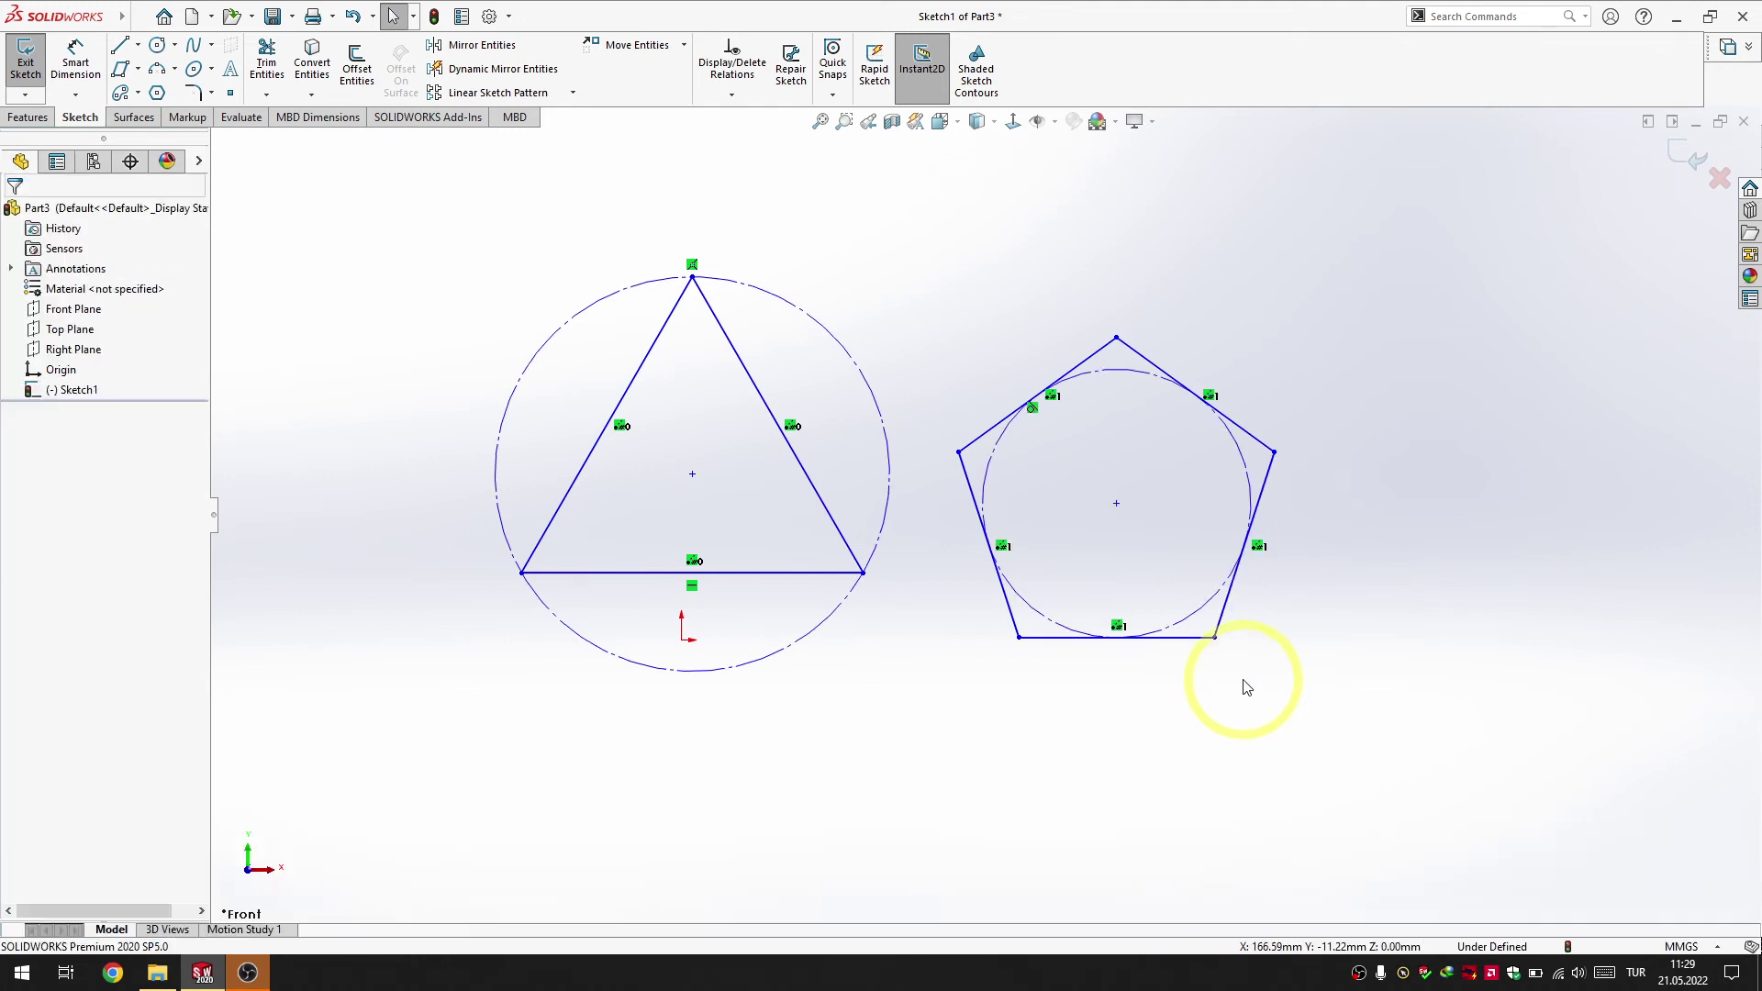
Draw a 12-sided polygon with an inscribed construction circle right of the pentagon
scroll(1392, 581, up, 3)
scroll(1389, 582, down, 2)
scroll(1389, 582, down, 3)
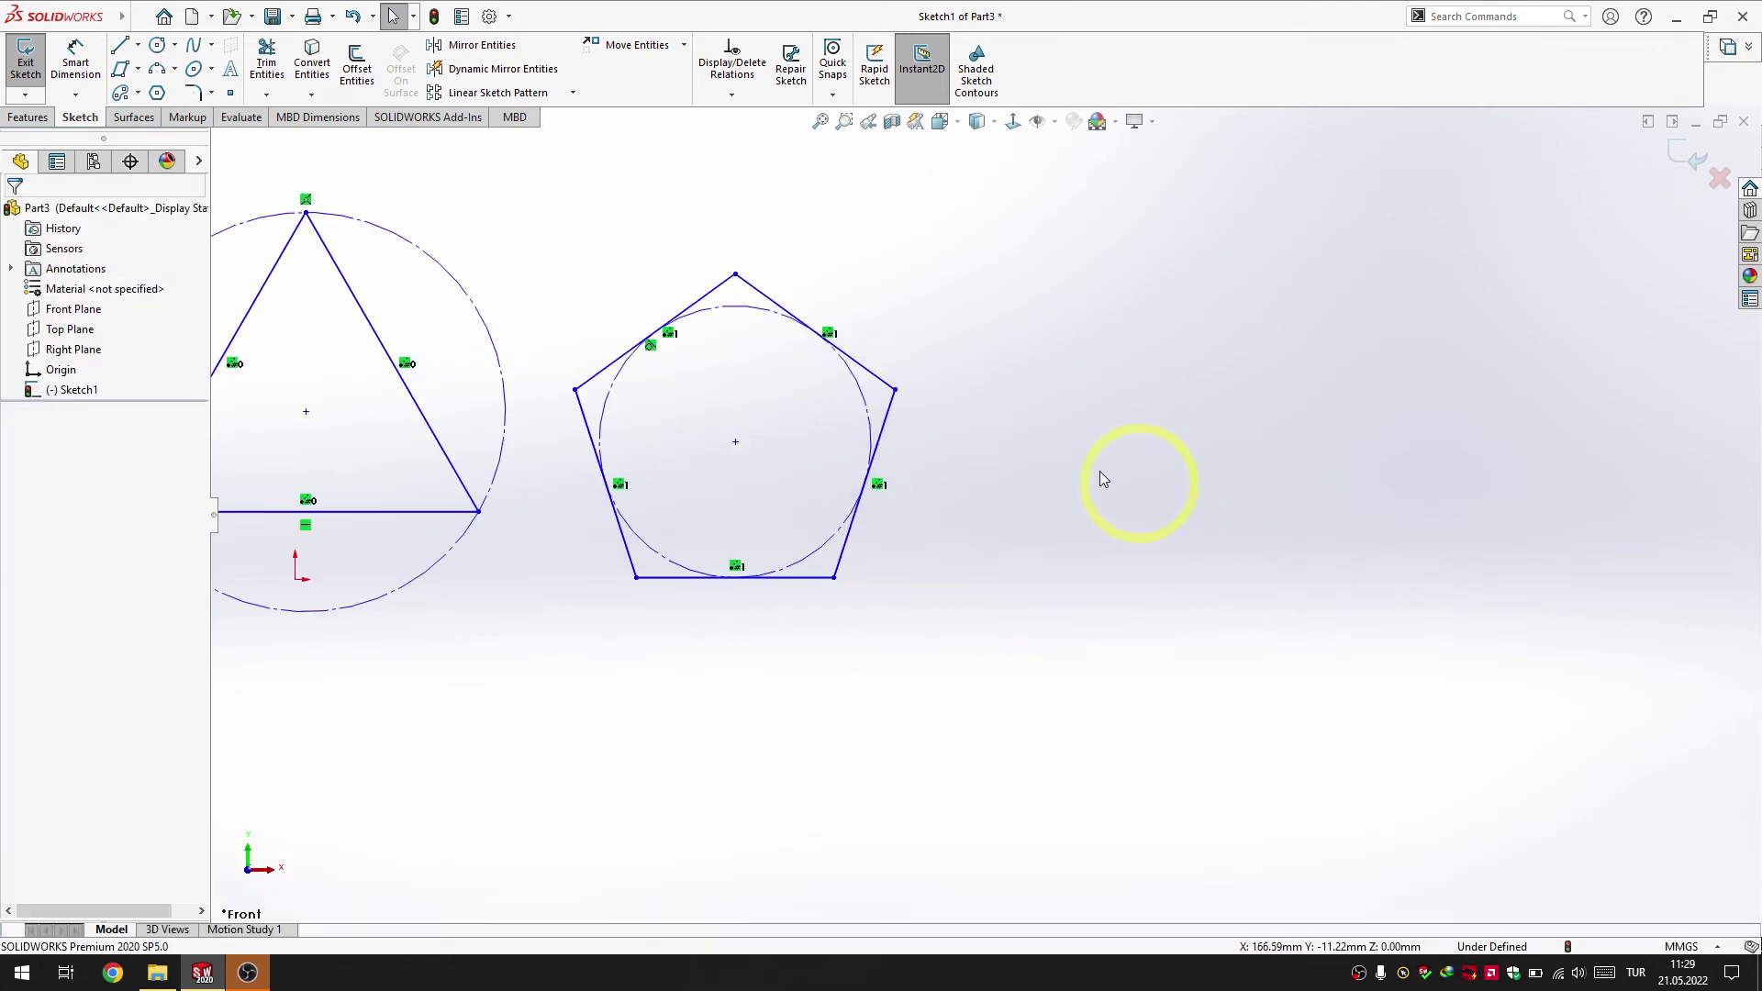
scroll(1010, 504, up, 2)
click(157, 93)
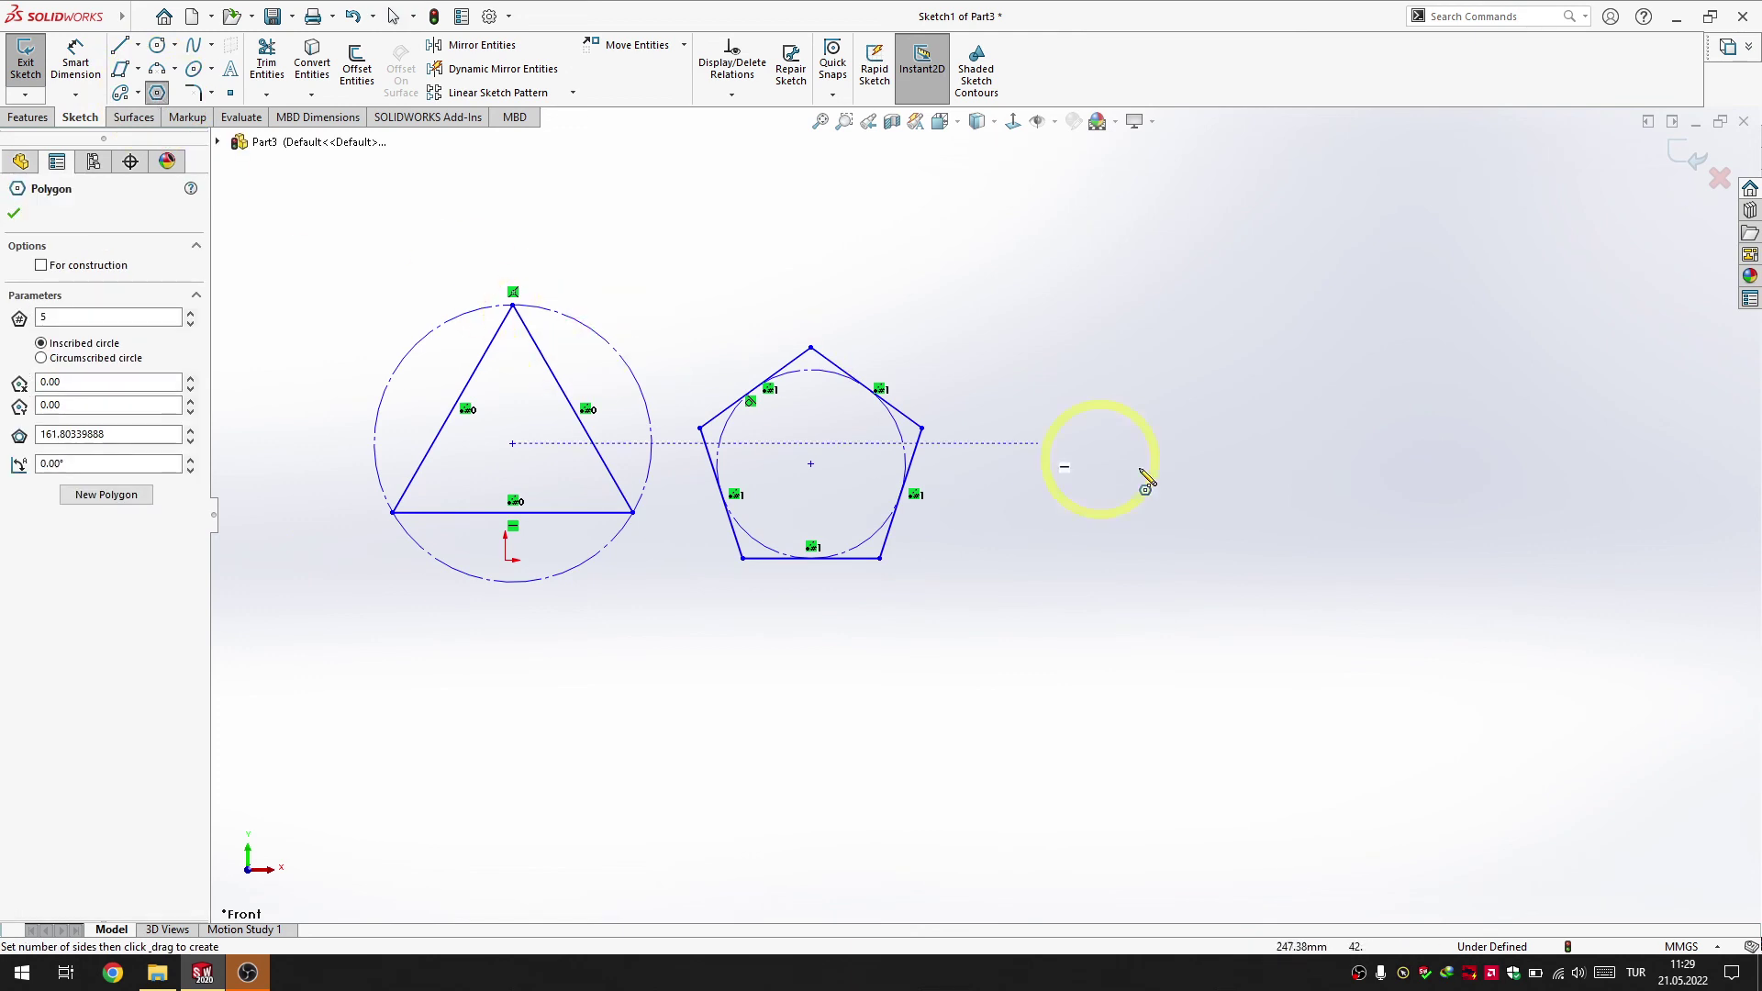
drag(1274, 512, 1274, 289)
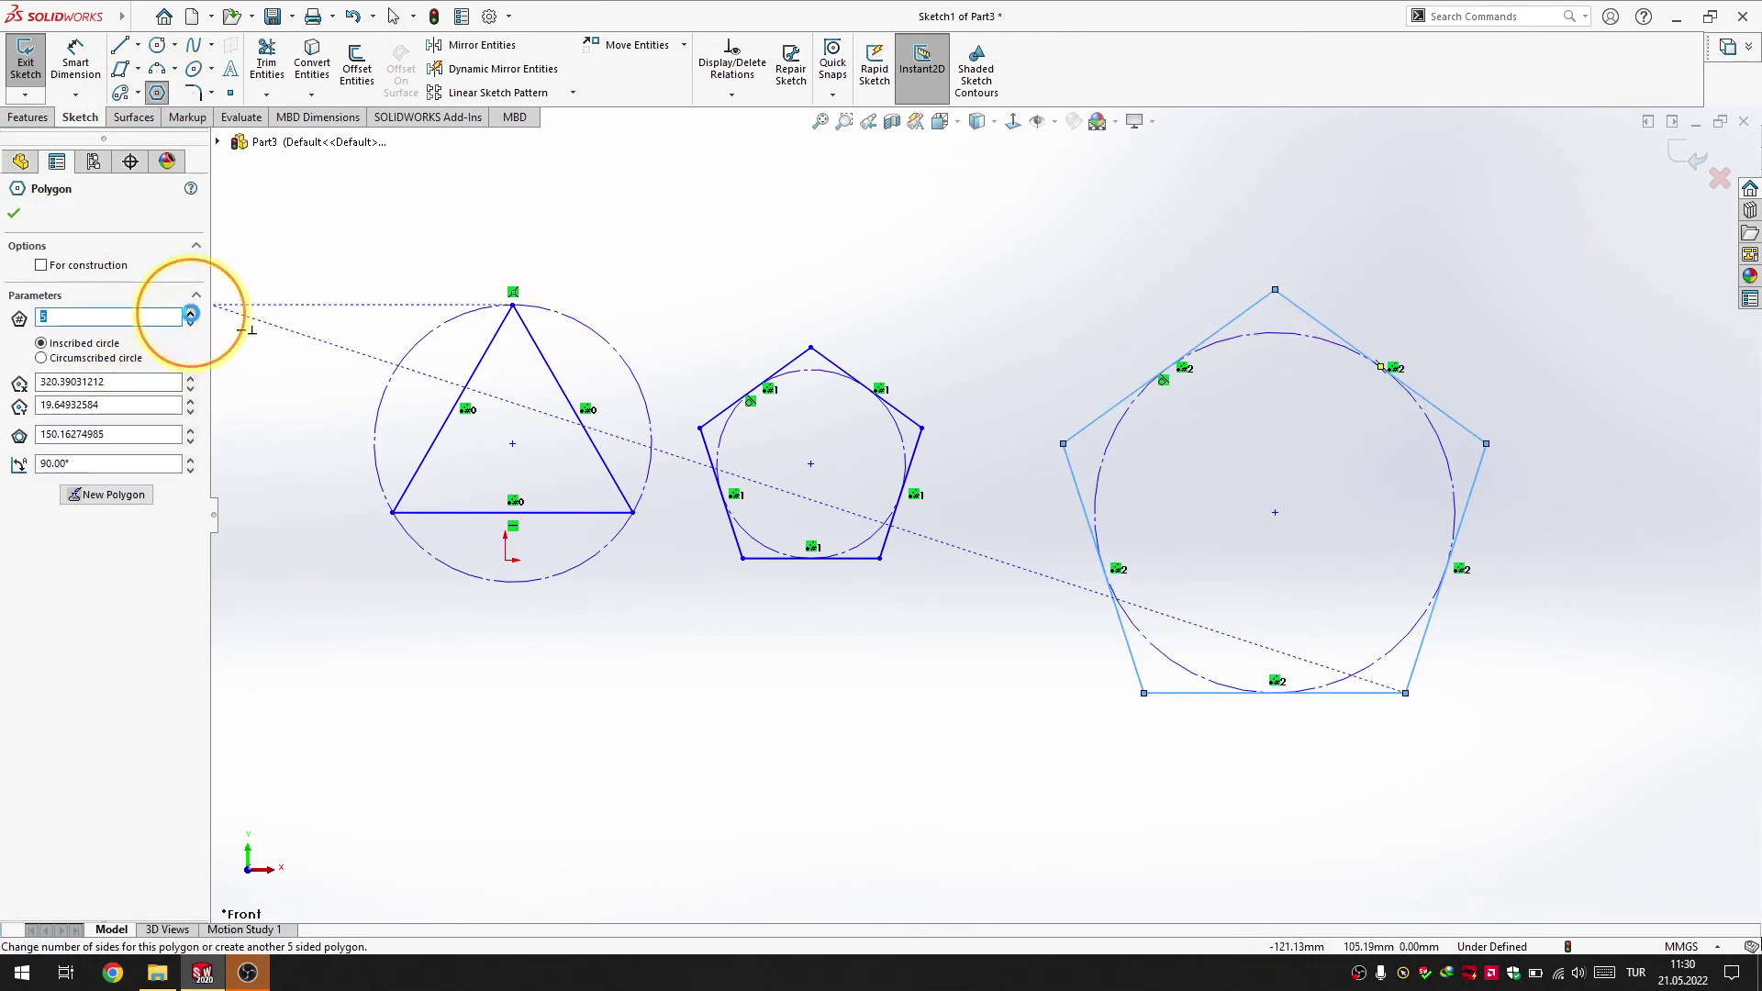
click(190, 315)
click(190, 315)
click(190, 315)
click(190, 315)
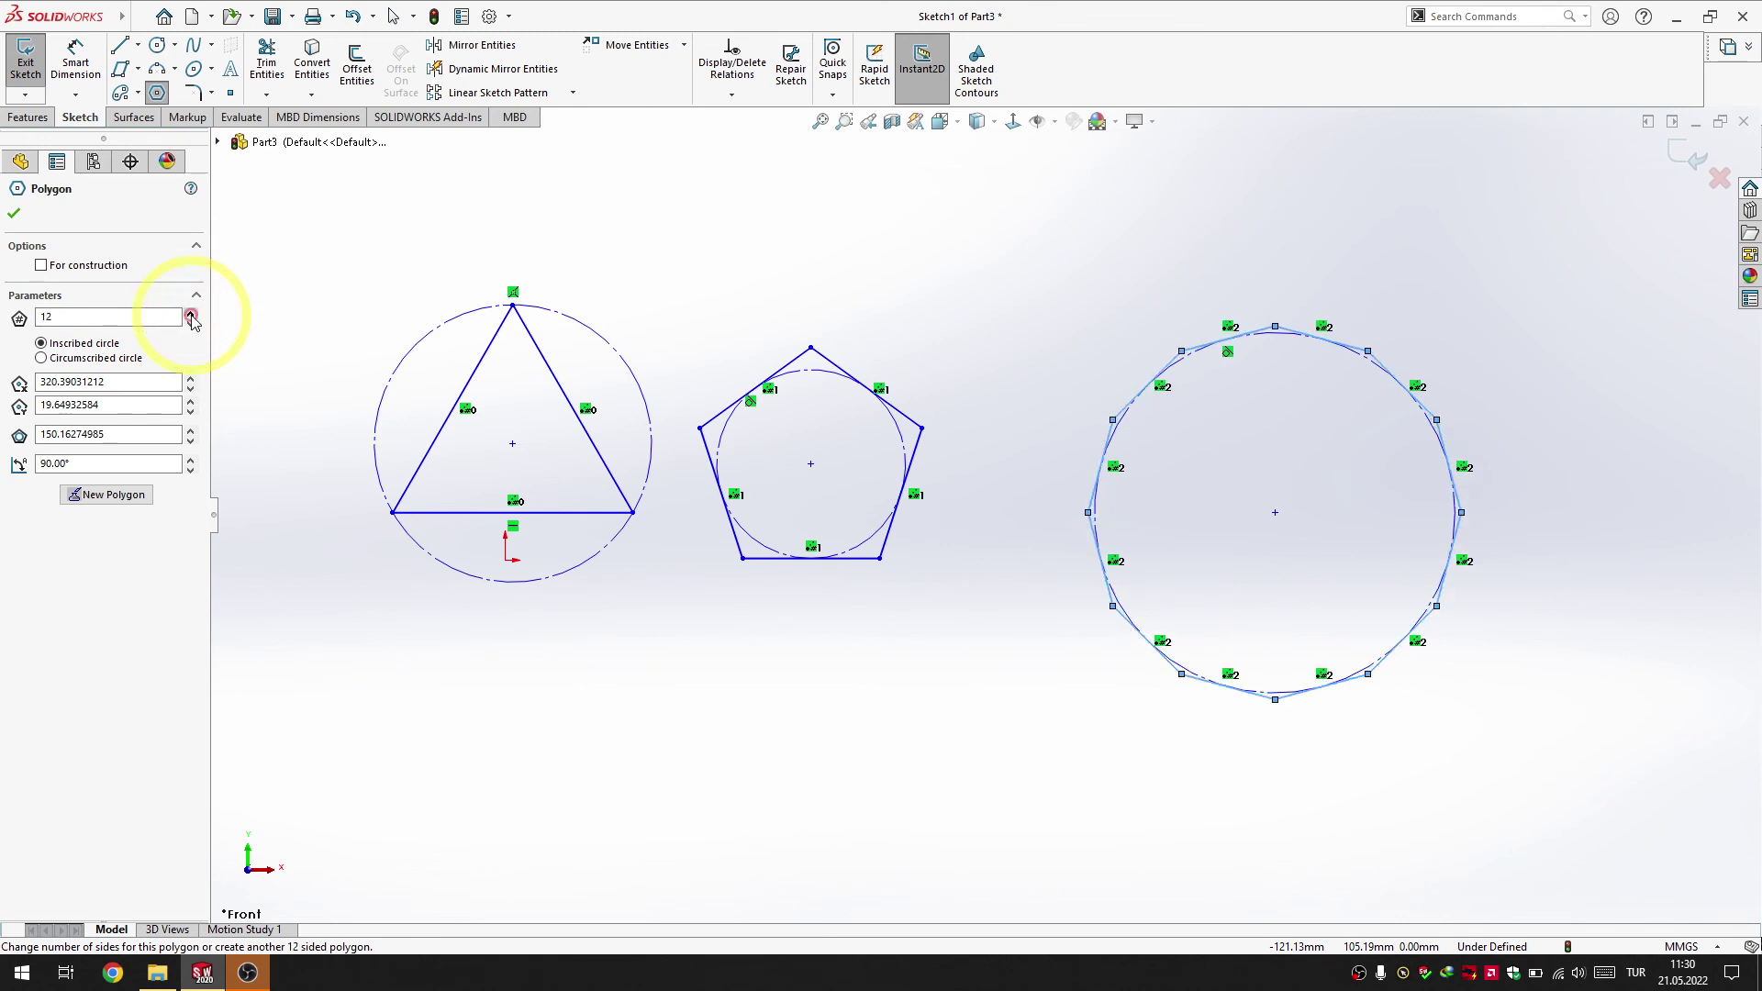
scroll(976, 606, up, 1)
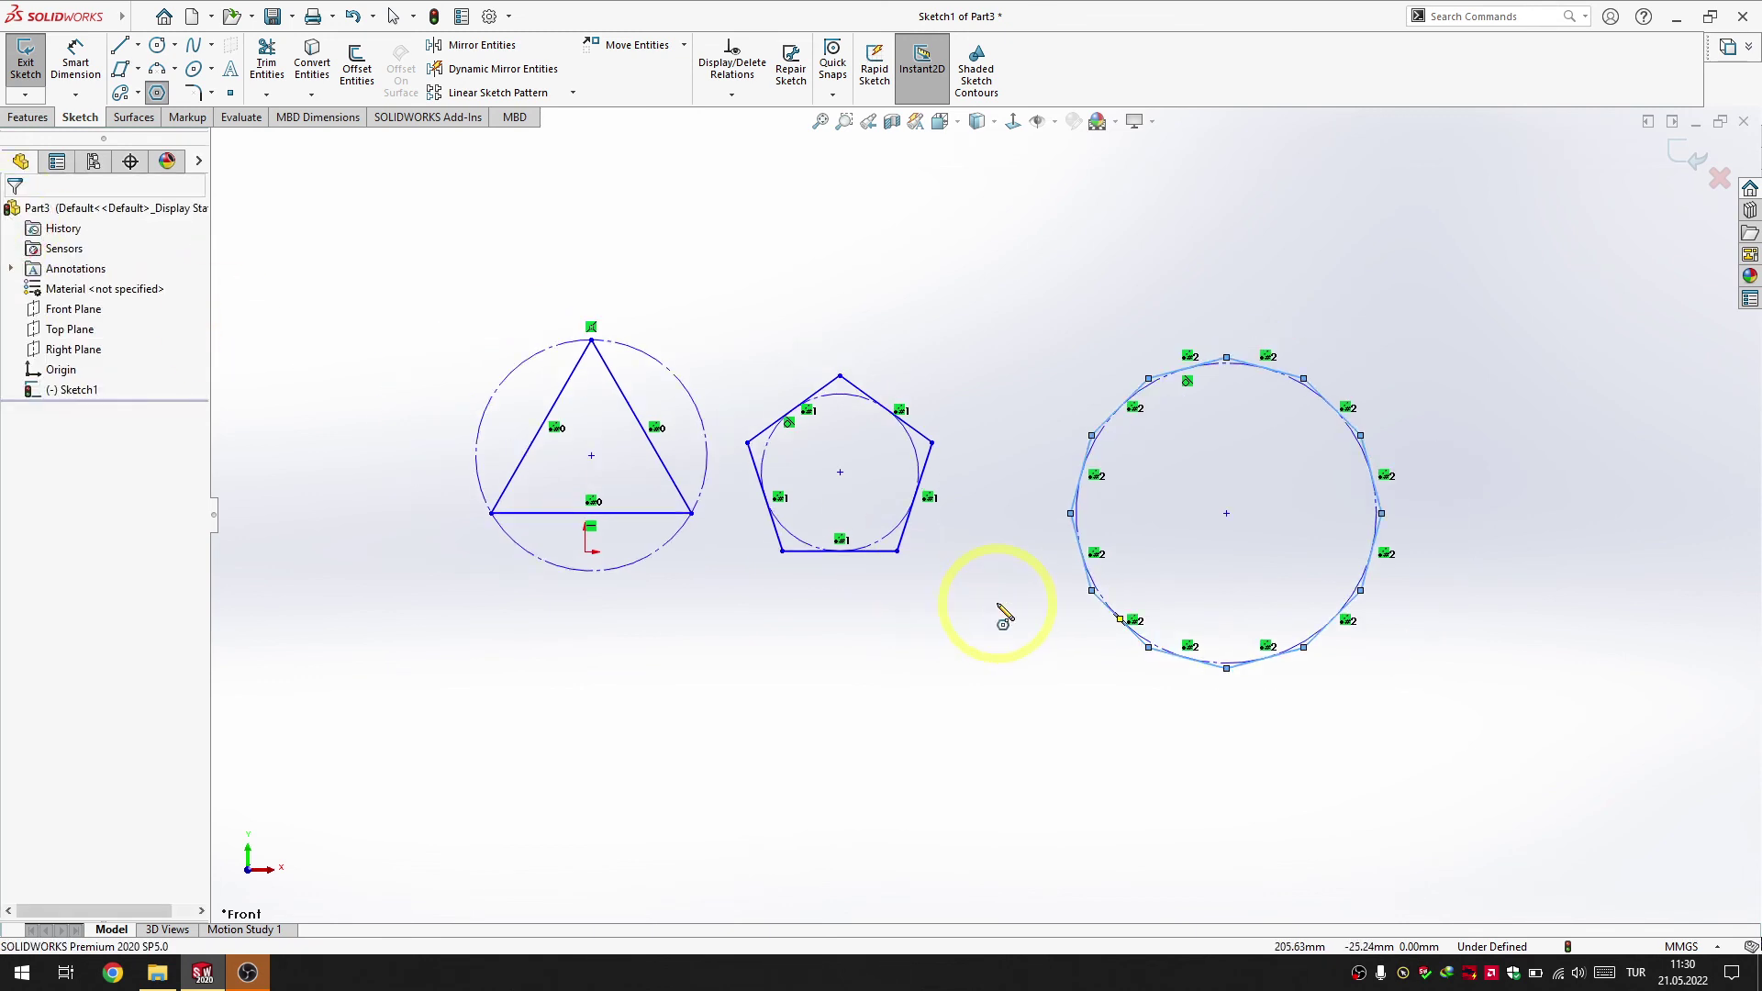
Dimension the triangle's construction circle to a 100 mm diameter with Smart Dimension
click(75, 67)
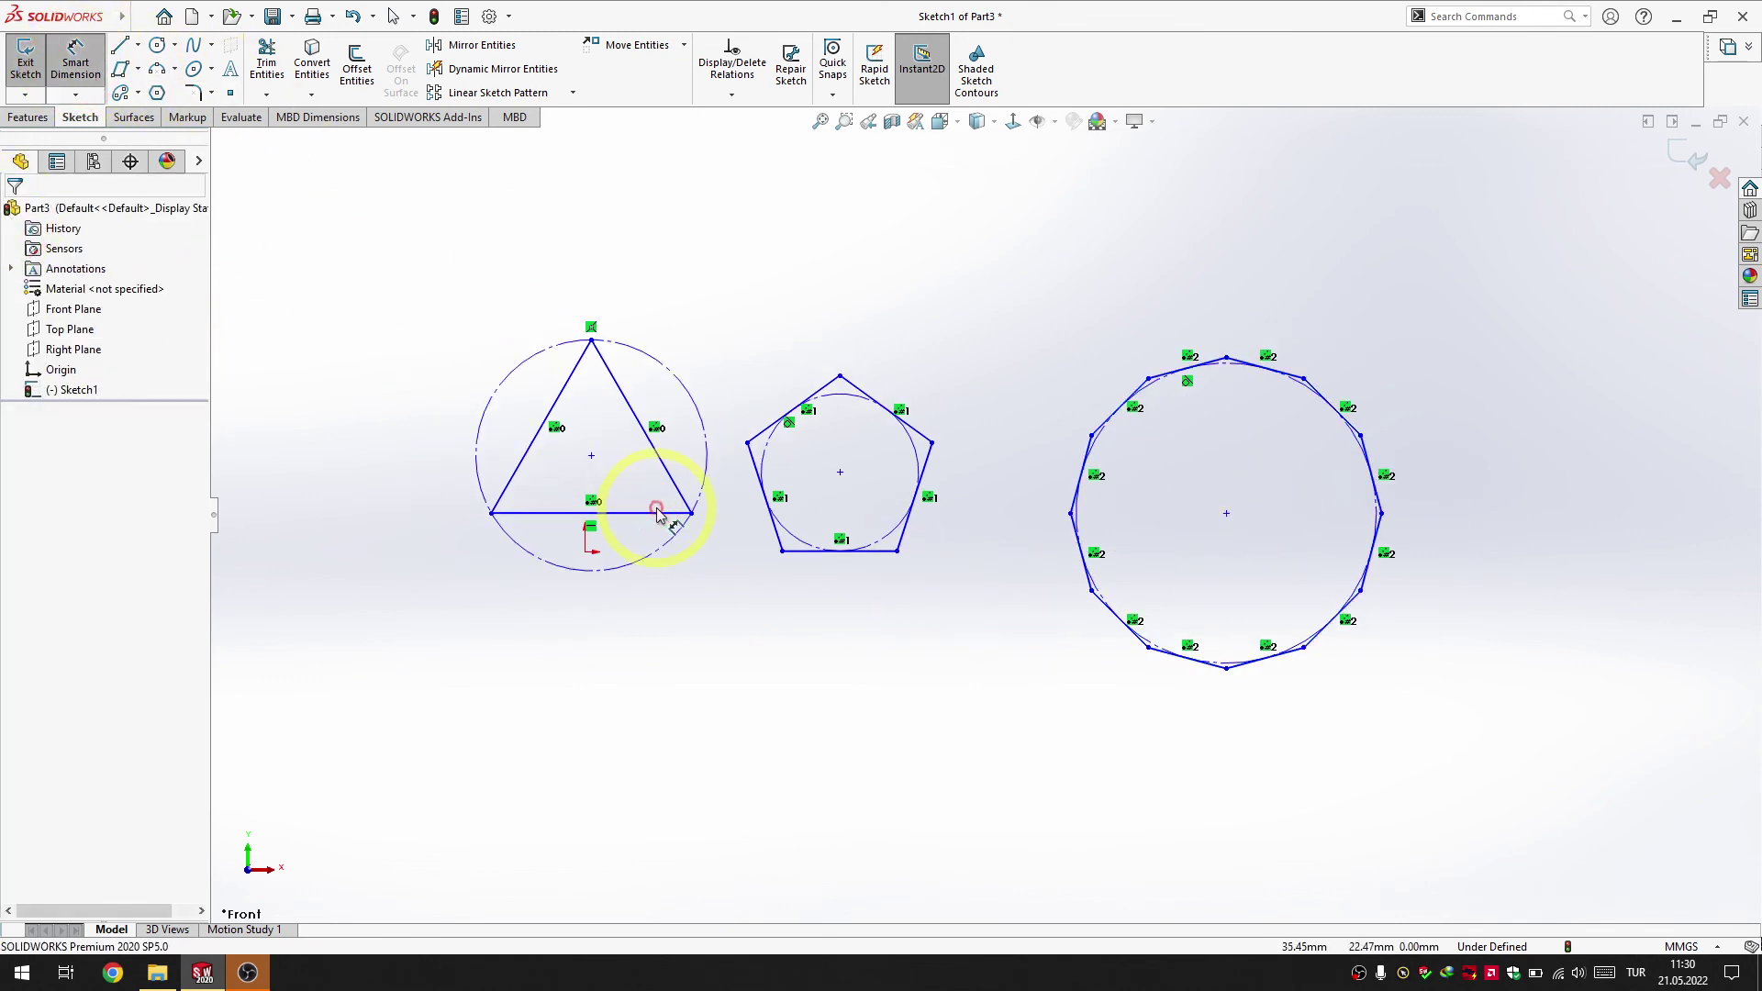
click(510, 384)
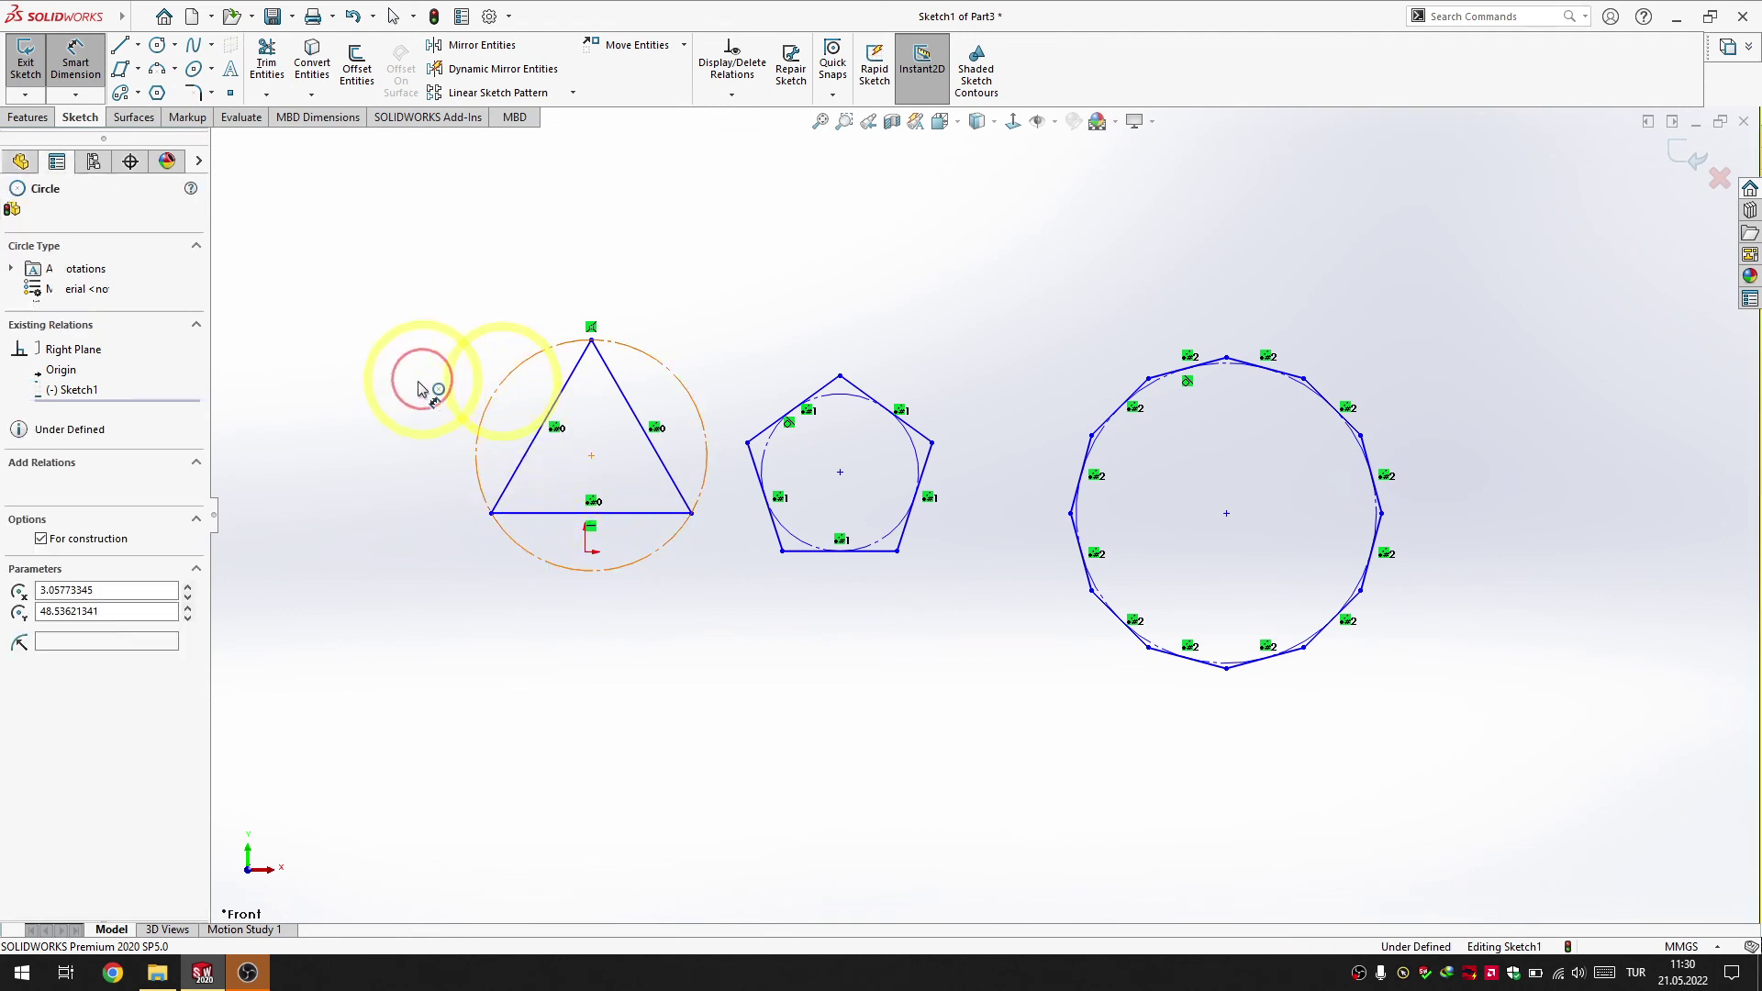
click(371, 444)
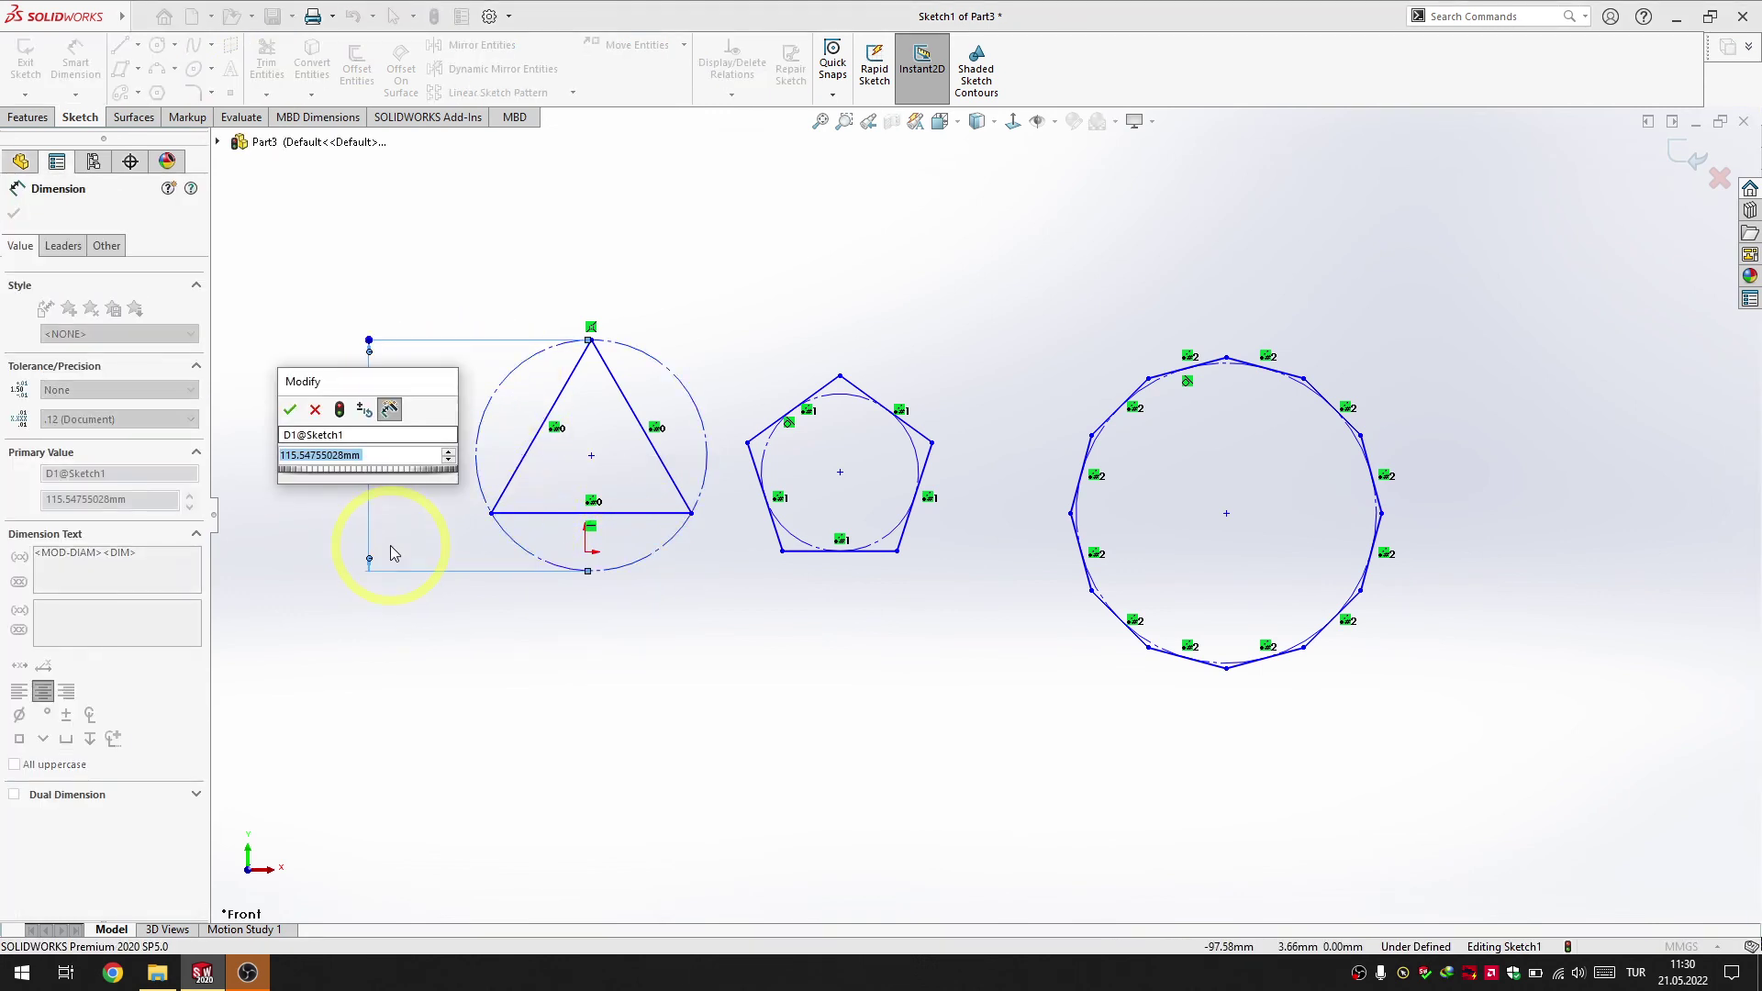
text(11)
key(BackSpace)
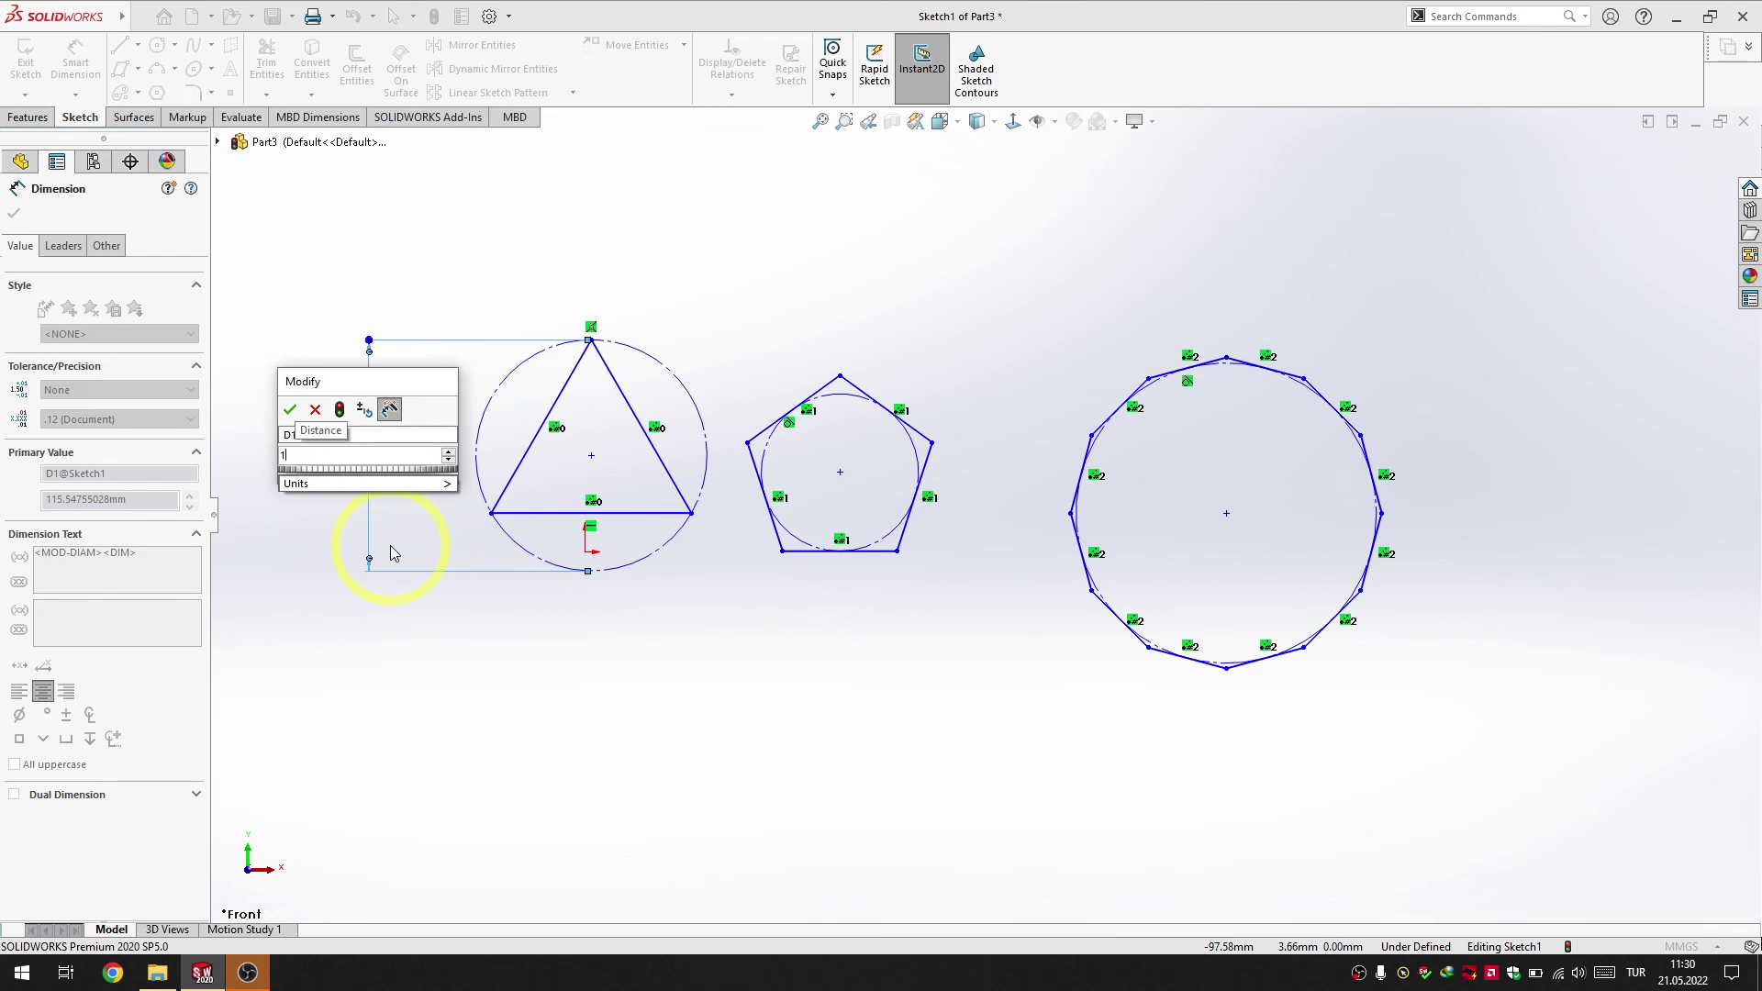
key(Return)
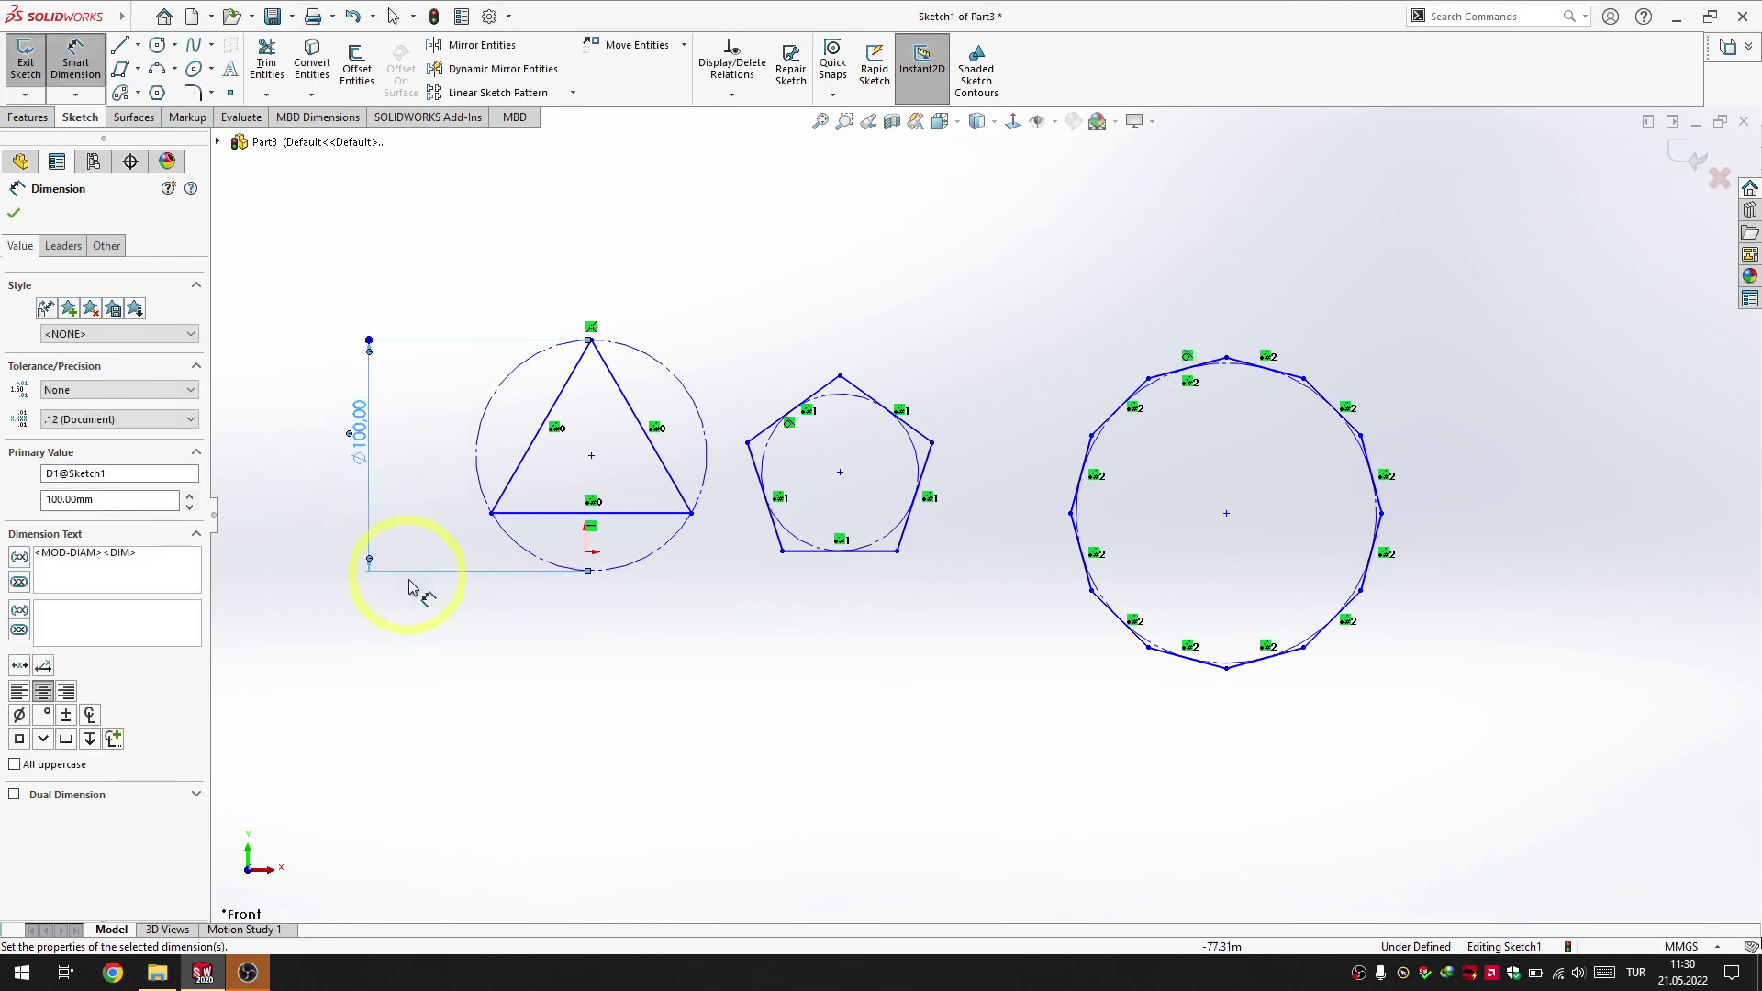
Dimension the pentagon's bottom edge to 50 mm and the 12-gon's circle to Ø130 mm
click(836, 557)
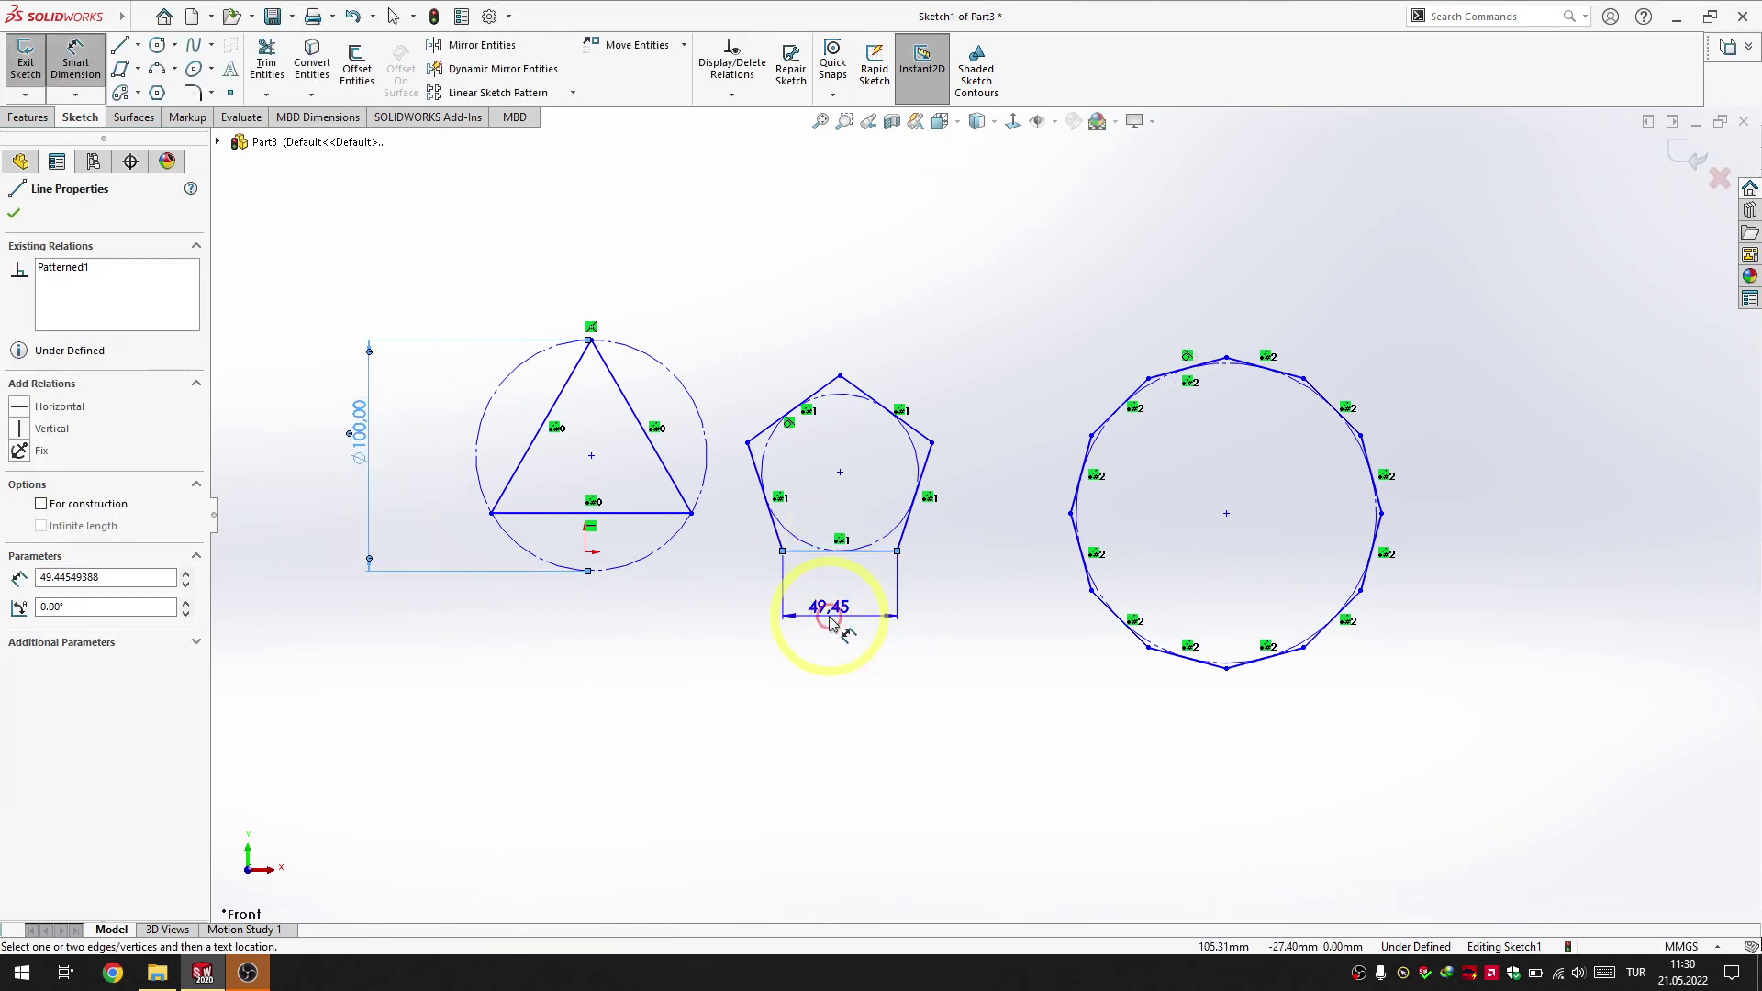
click(830, 612)
text(50)
key(Return)
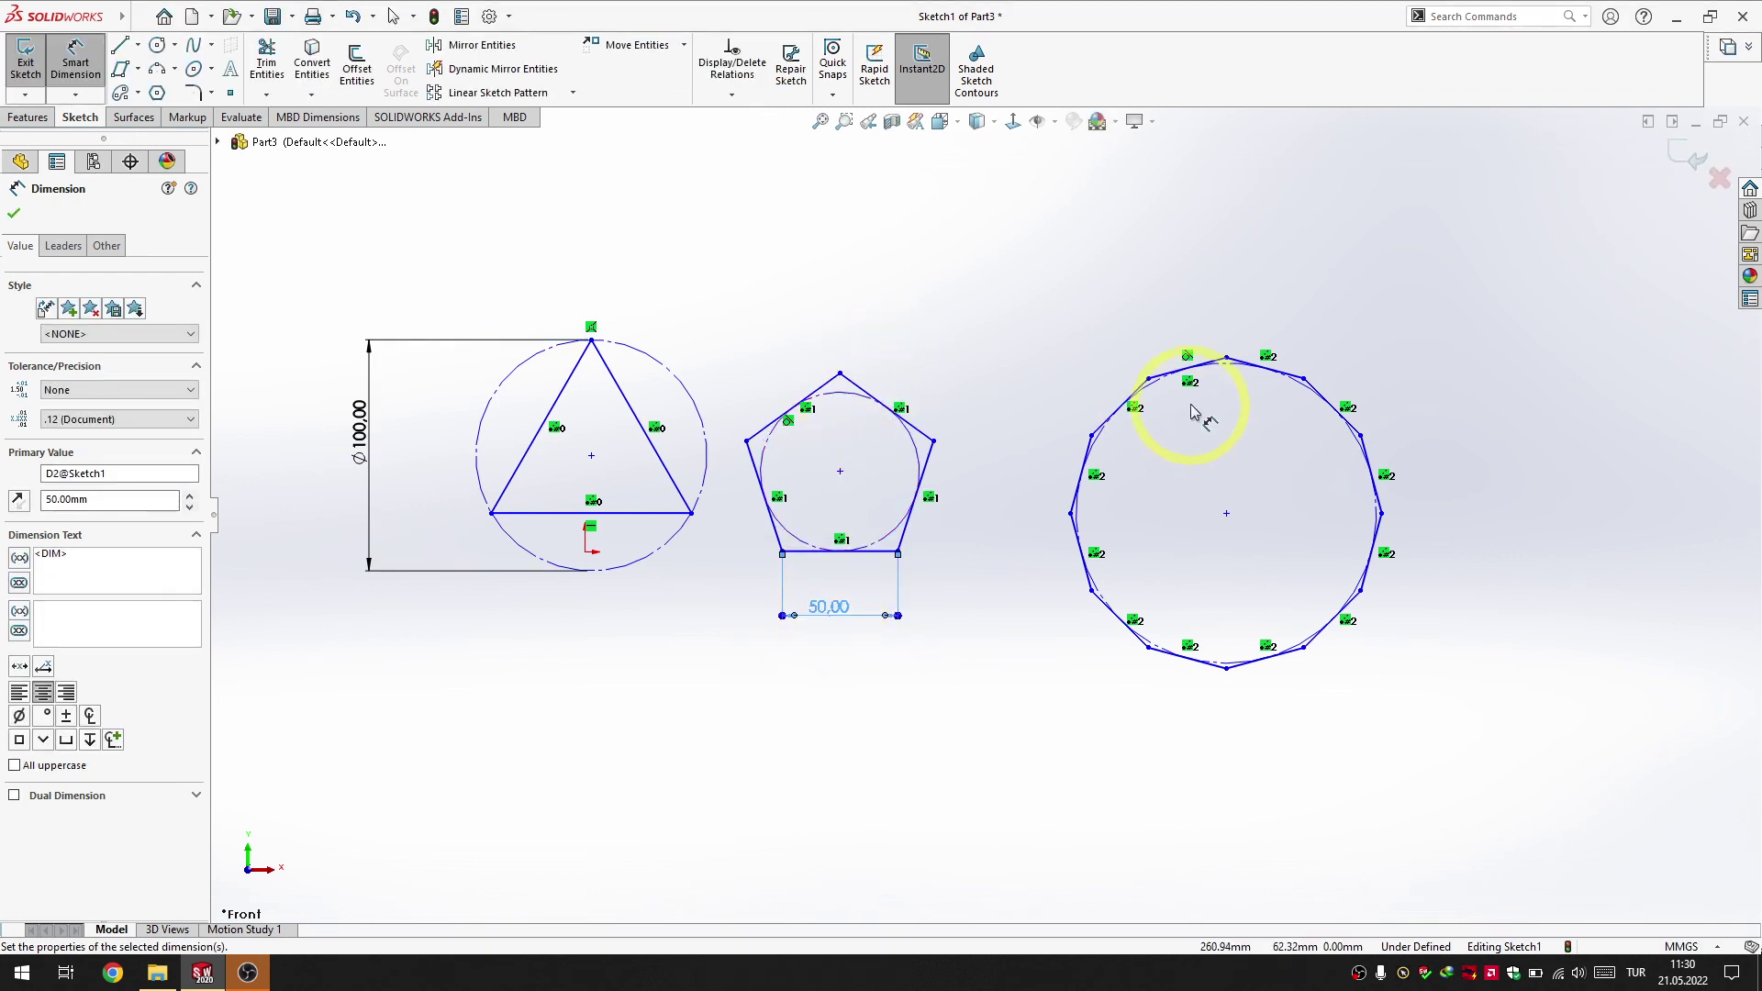
click(1161, 390)
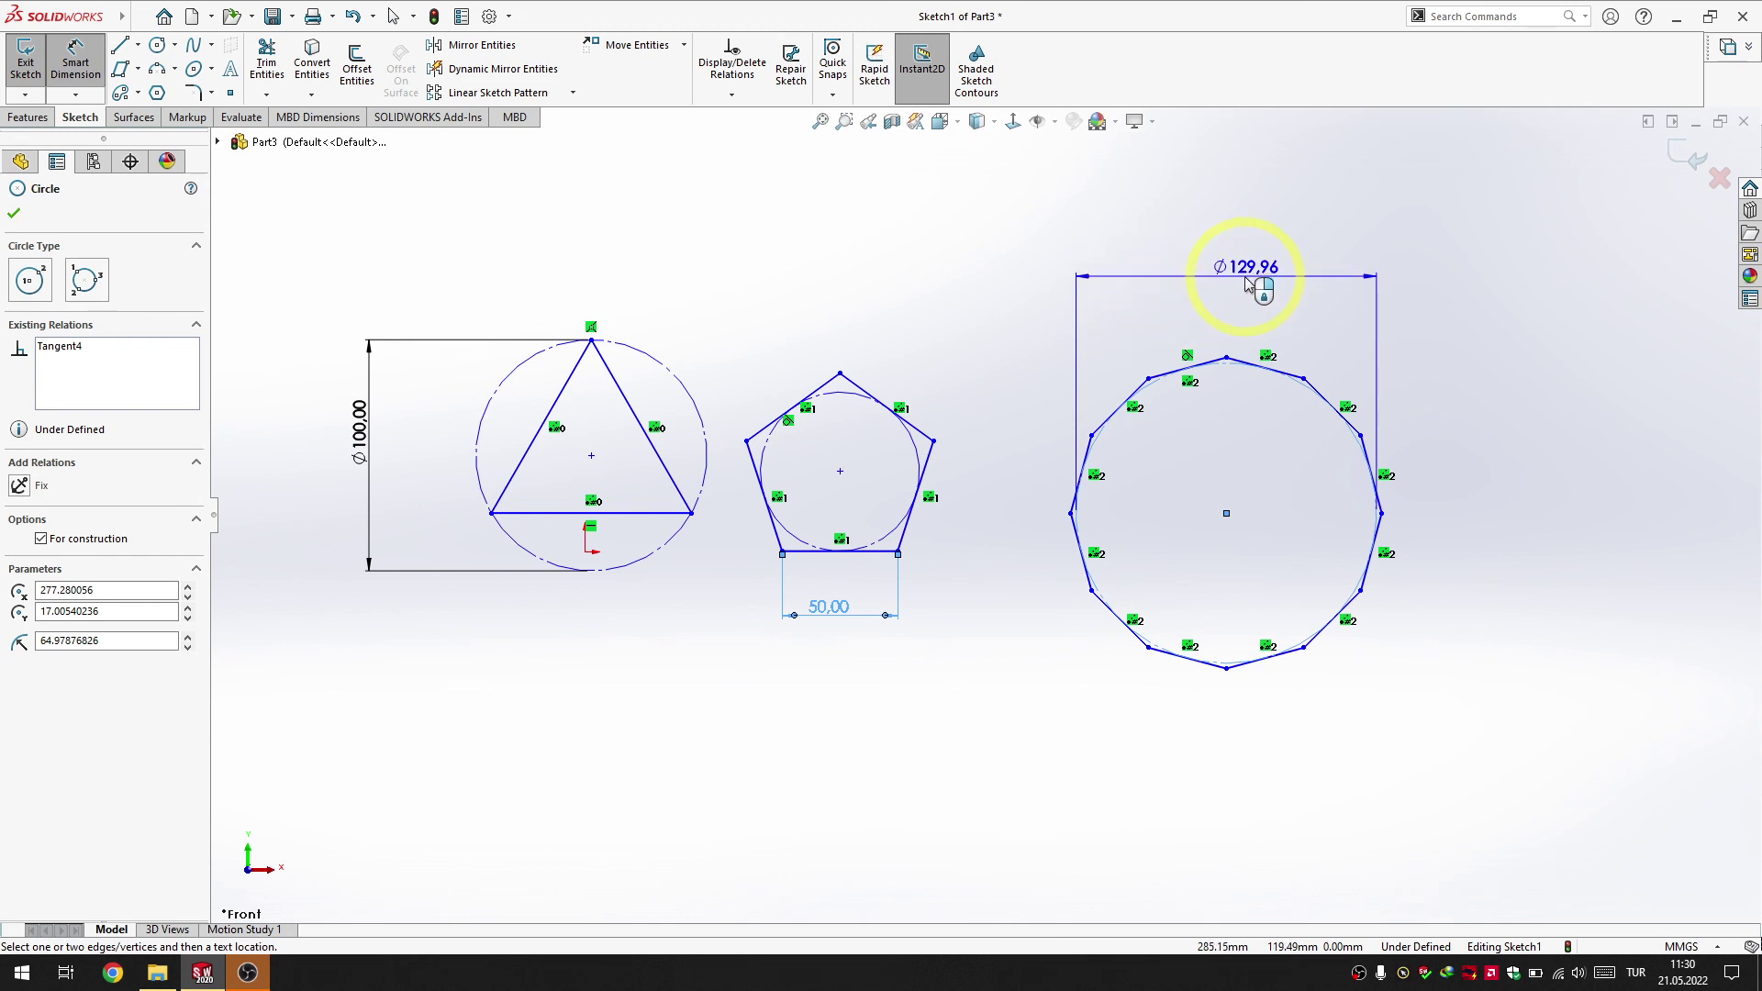
click(1246, 282)
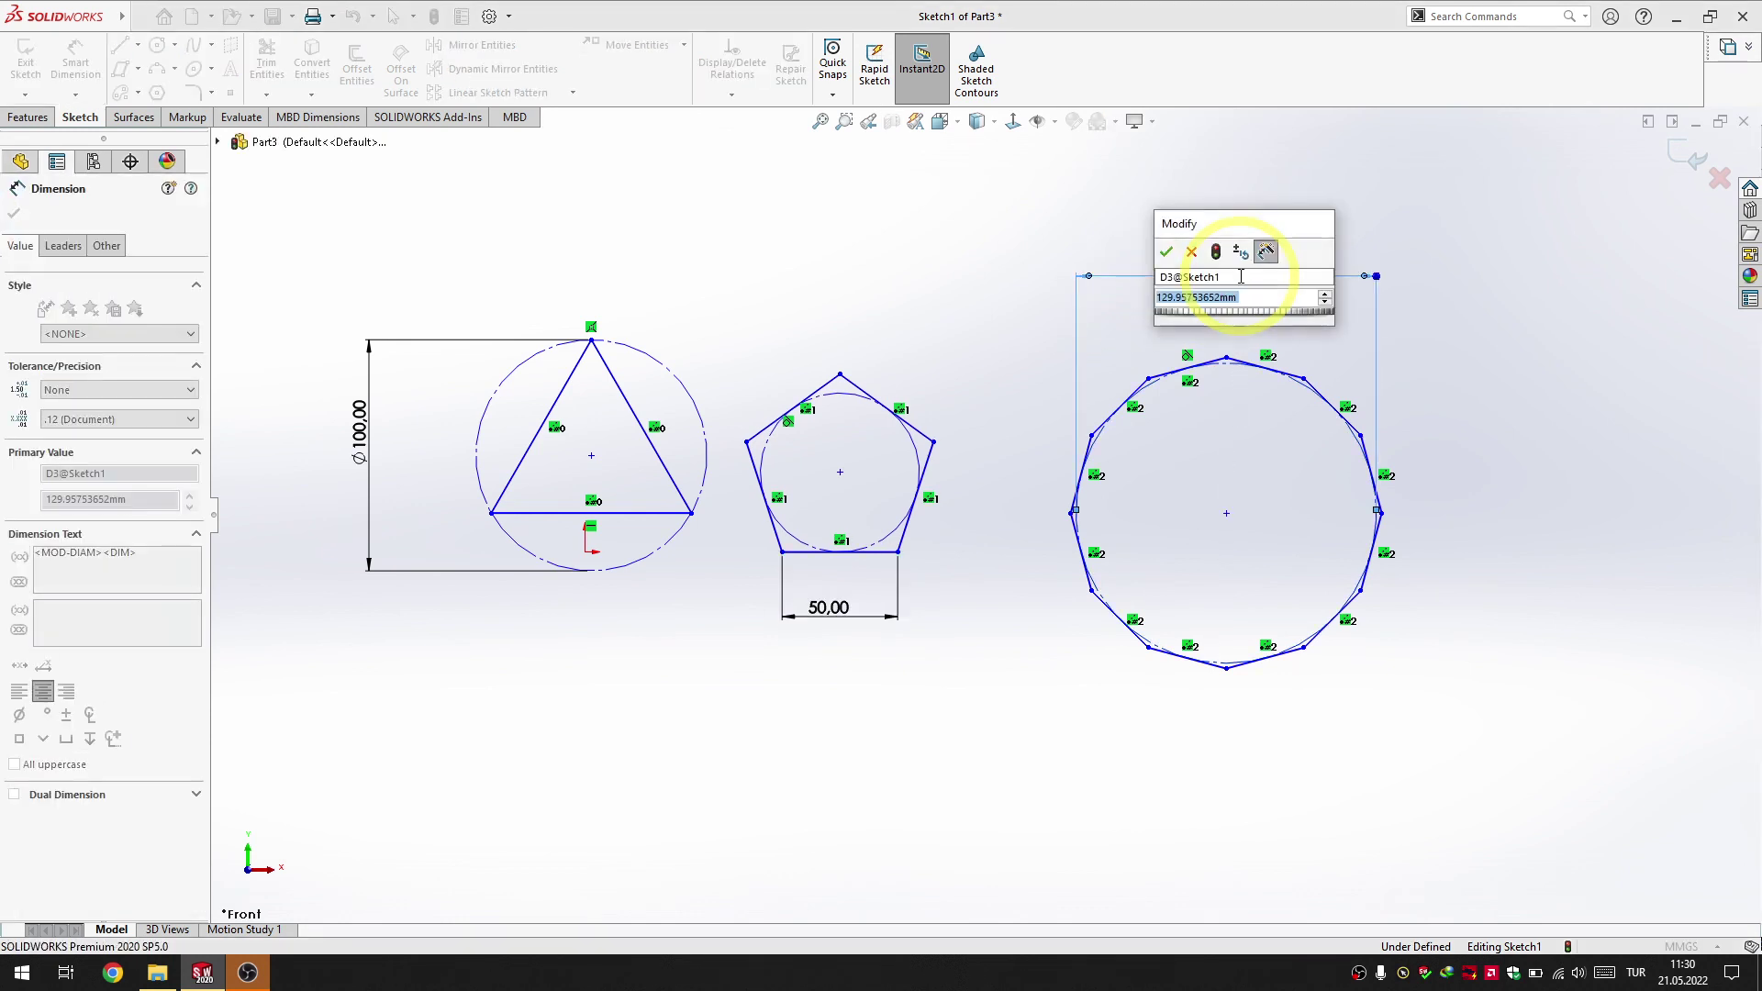
key(Return)
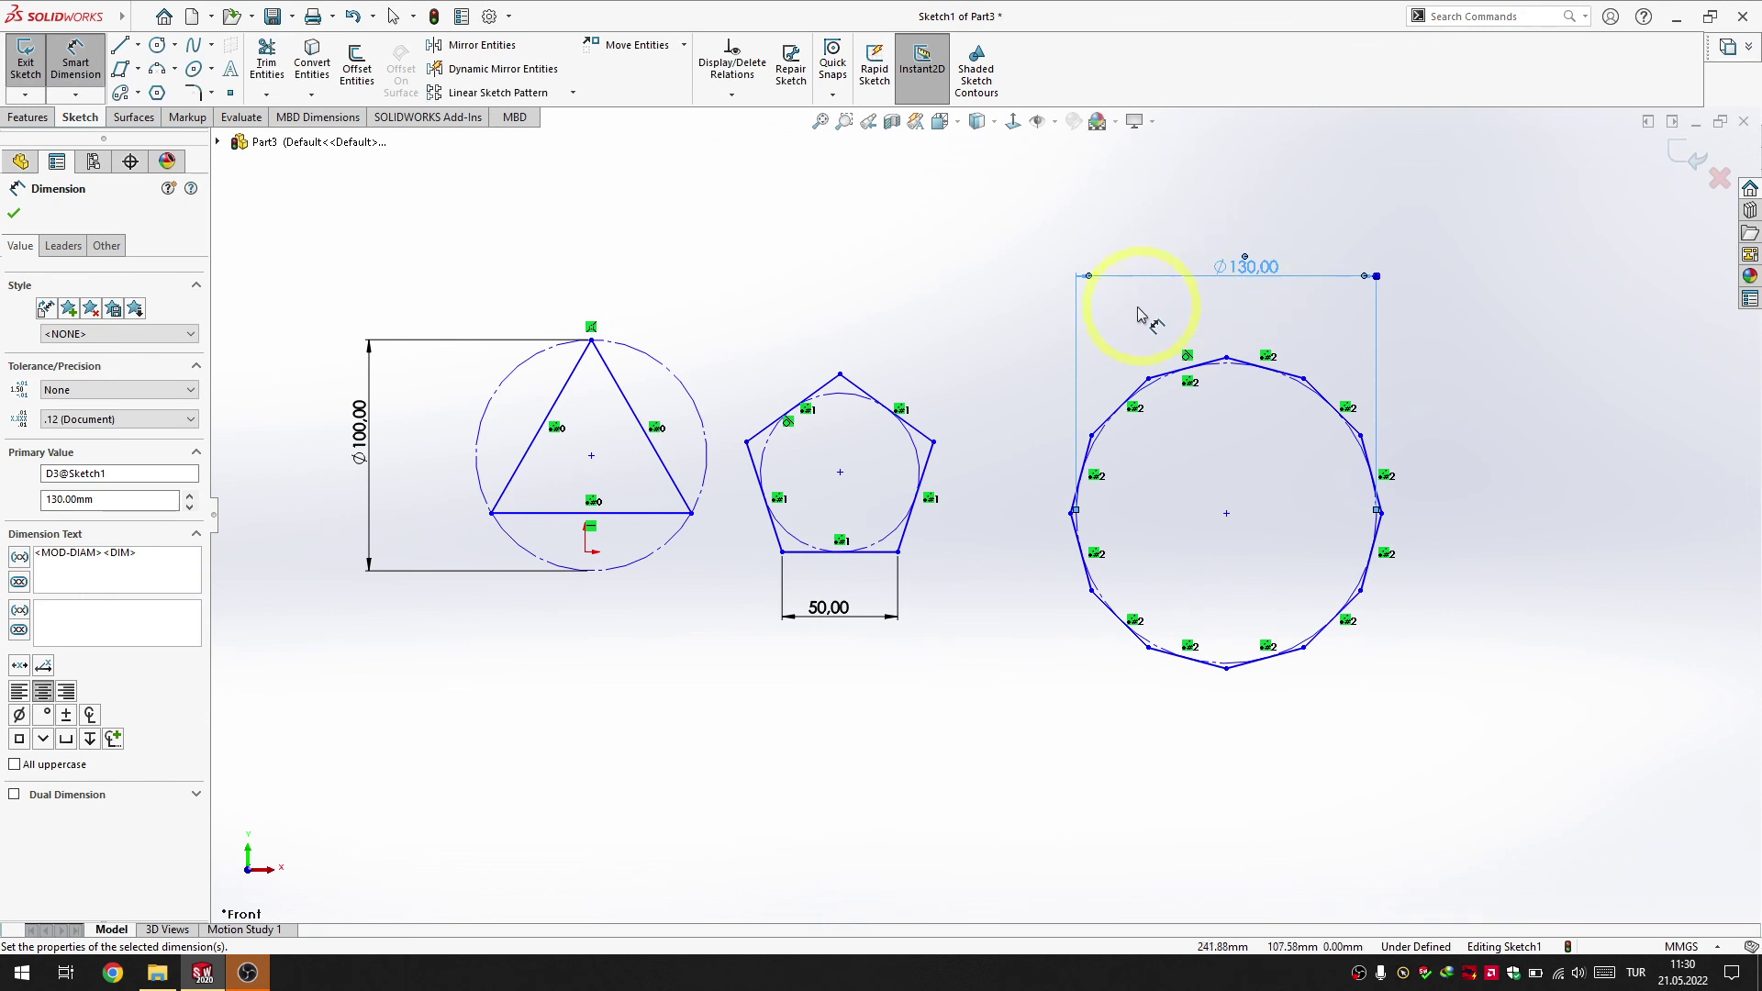